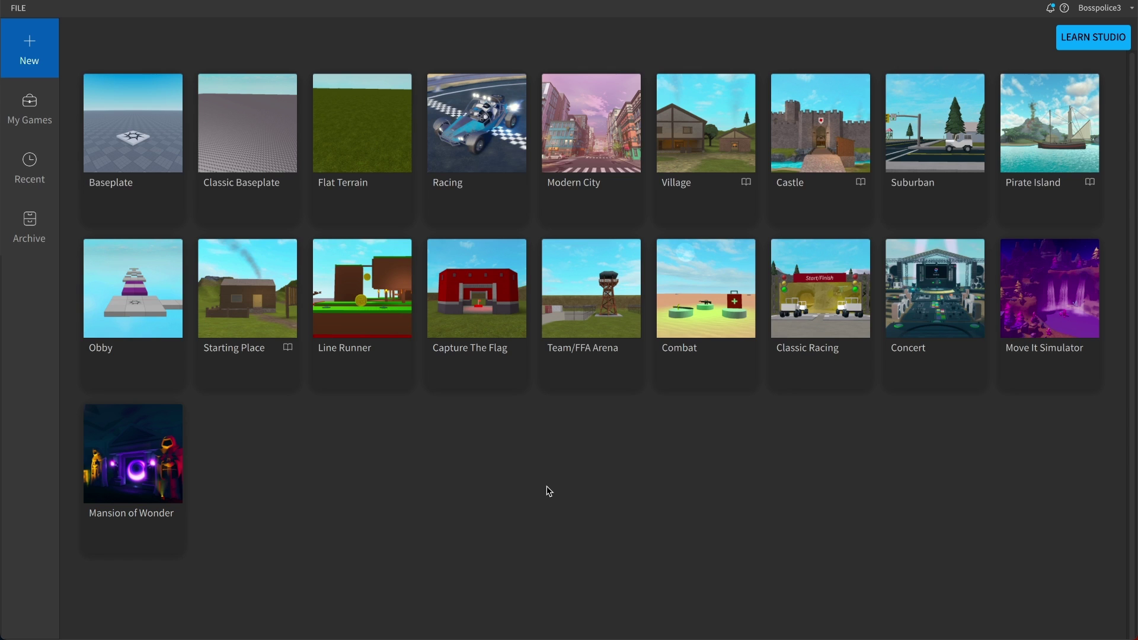
Create a place from the Baseplate template and insert an R15 masculine Block Avatar rig.
{"action": "left_click", "coordinate": [153, 144]}
{"action": "left_click", "coordinate": [375, 98]}
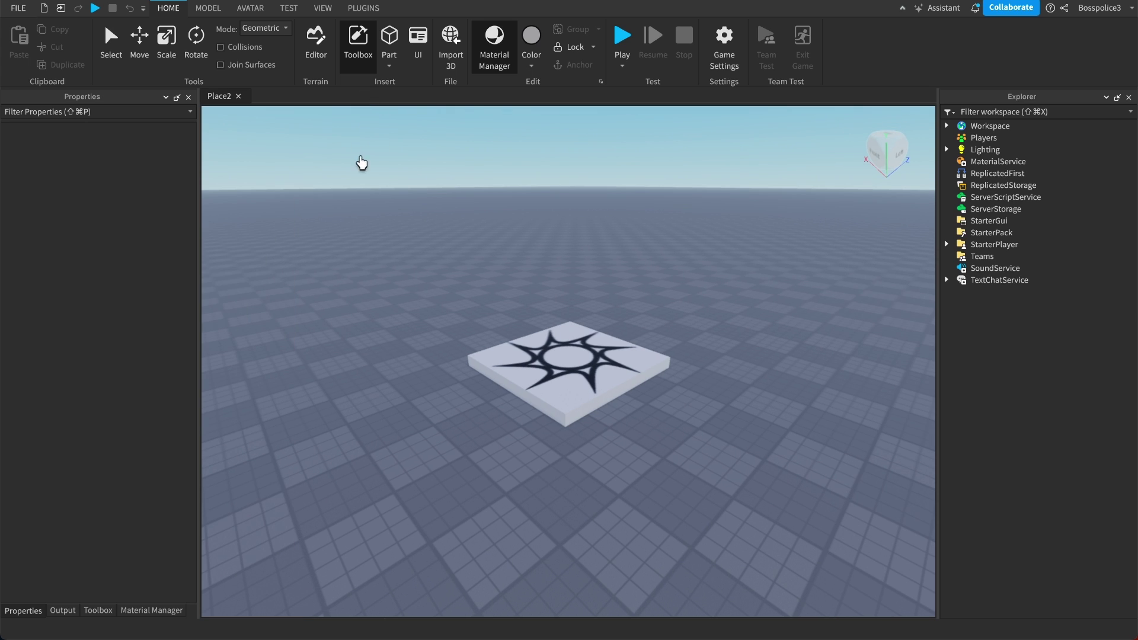
{"action": "left_click", "coordinate": [250, 8]}
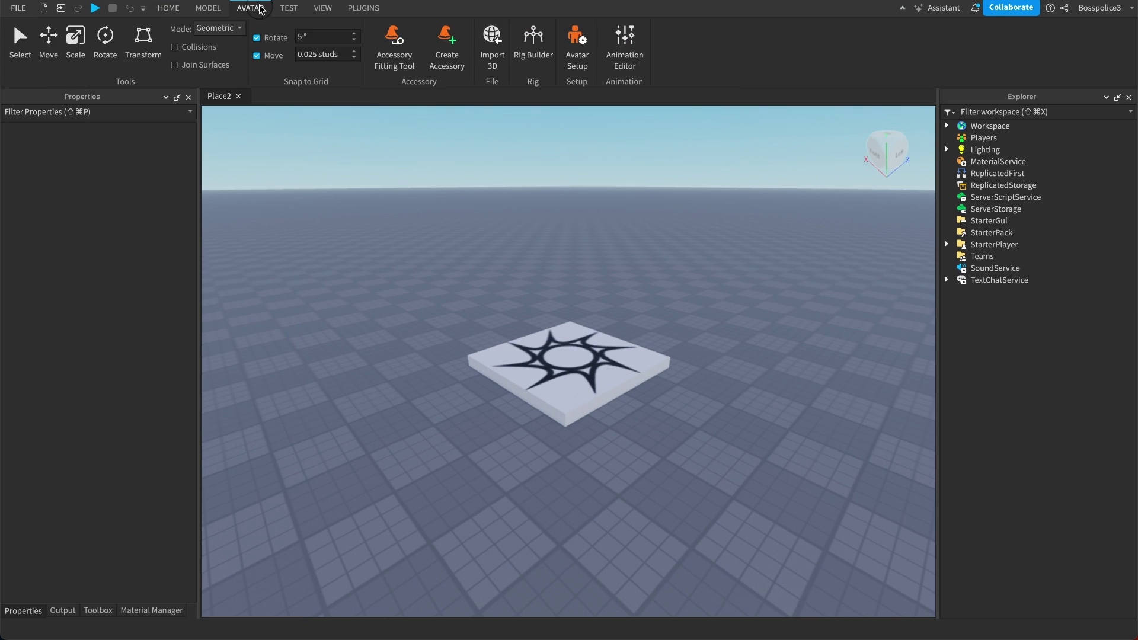
{"action": "left_click", "coordinate": [537, 44]}
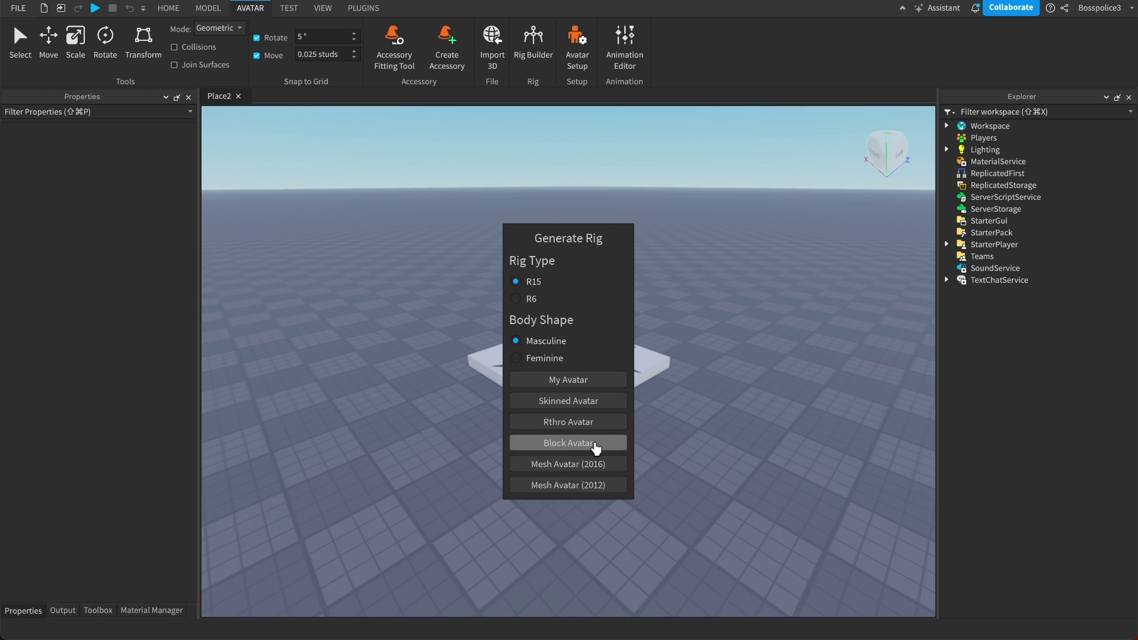
{"action": "left_click", "coordinate": [595, 445]}
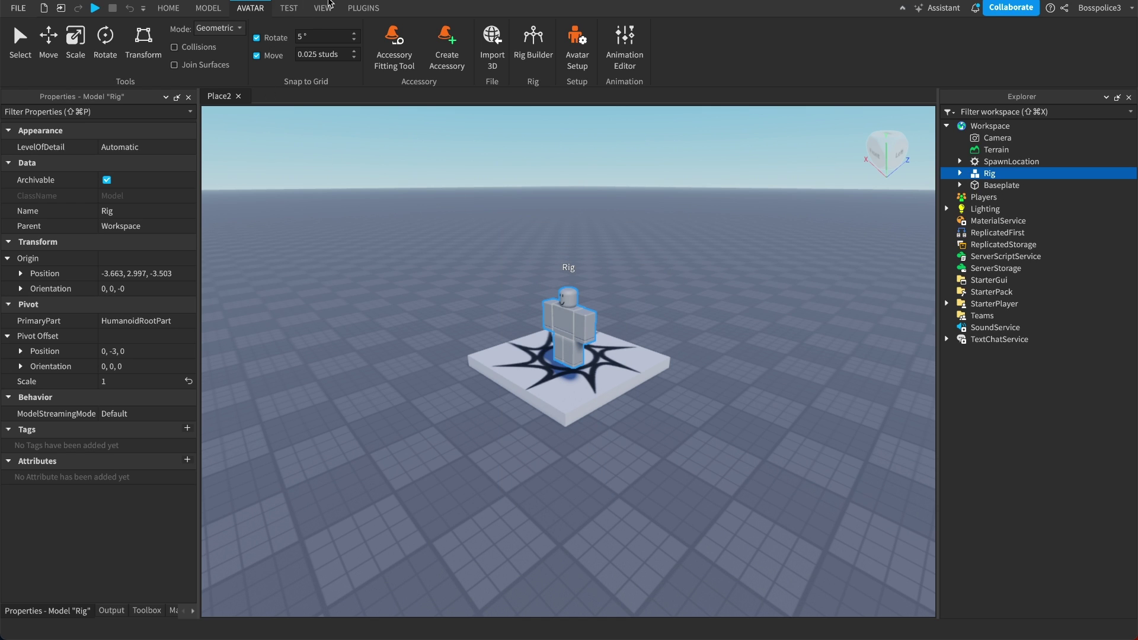
Make sure the Explorer is shown and export the Rig model from the Workspace as a file named rig.
{"action": "left_click", "coordinate": [328, 9]}
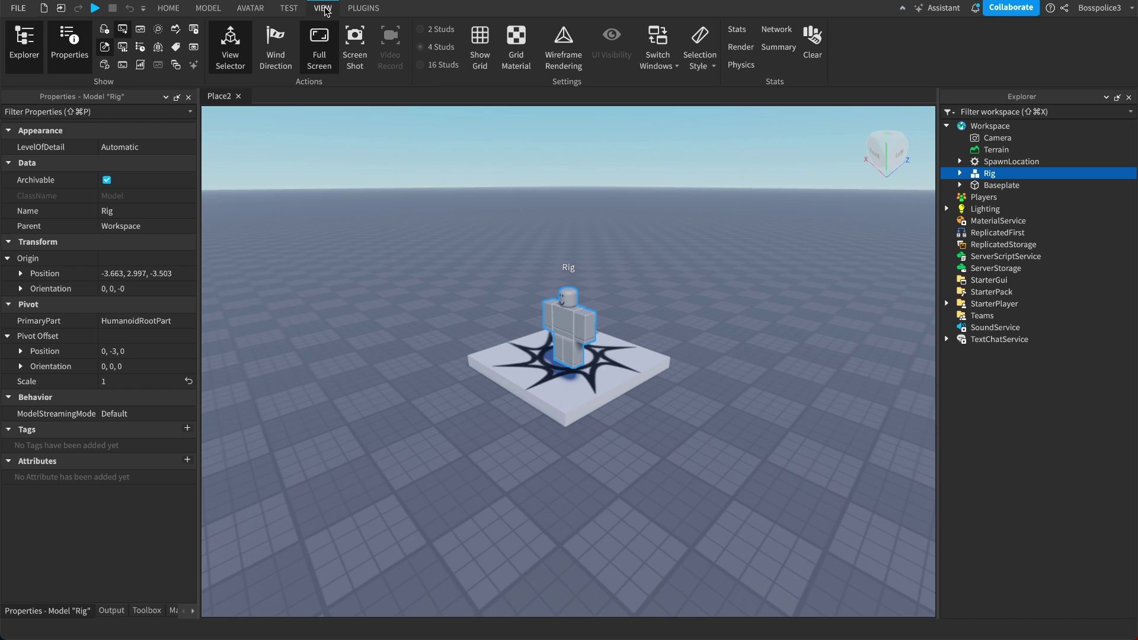
{"action": "left_click", "coordinate": [15, 69]}
{"action": "left_click", "coordinate": [16, 69]}
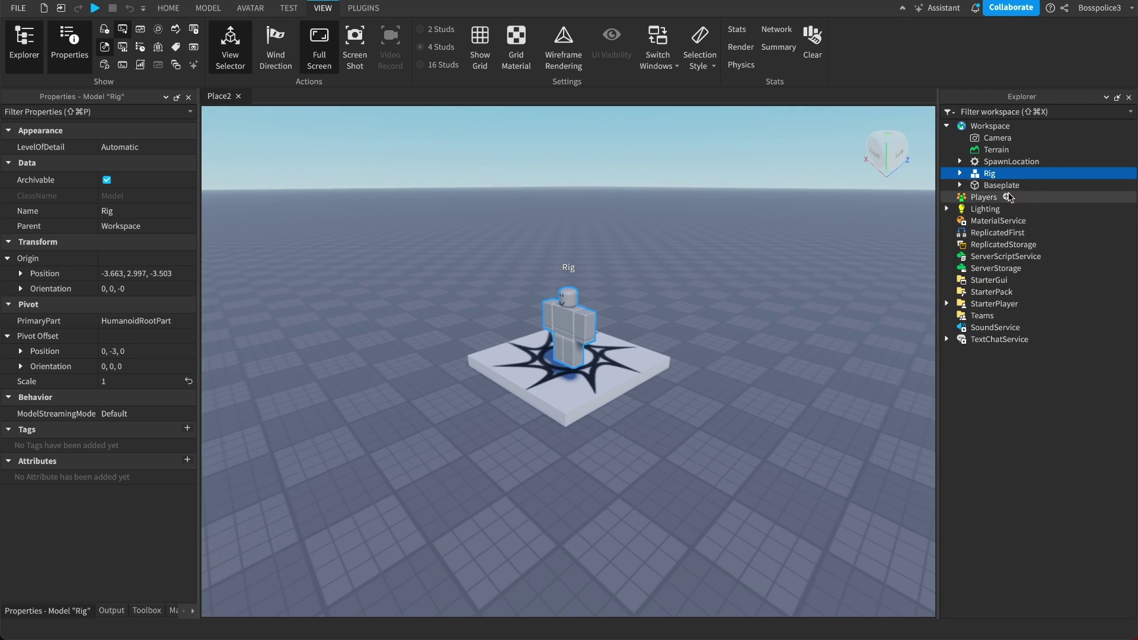
{"action": "mouse_move", "coordinate": [1053, 180]}
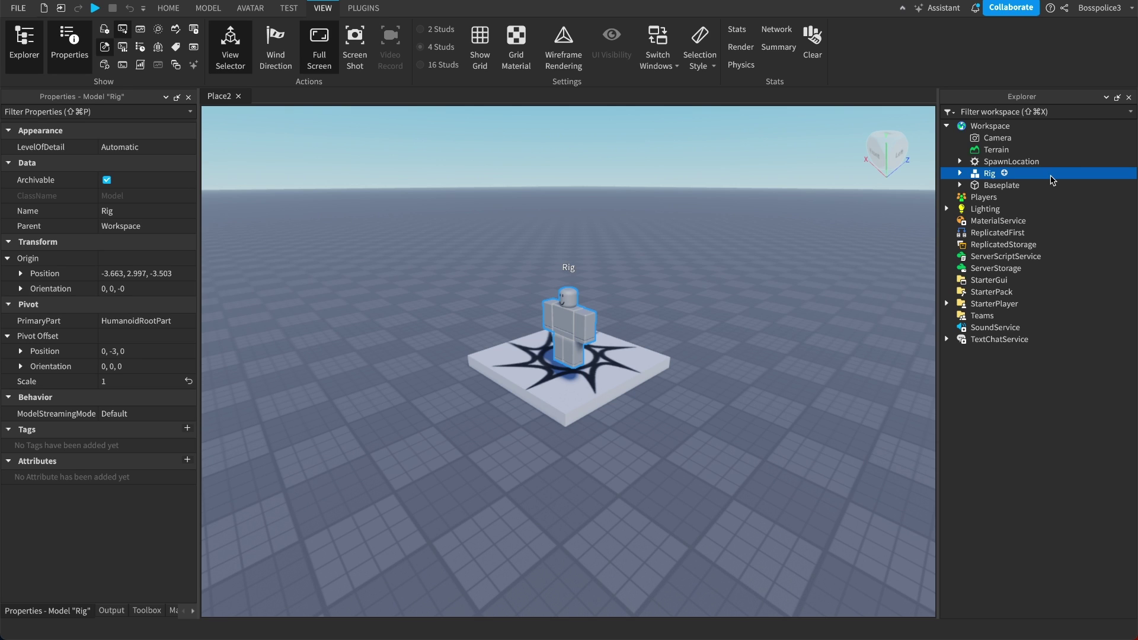
{"action": "right_click", "coordinate": [1053, 180]}
{"action": "left_click", "coordinate": [1066, 423]}
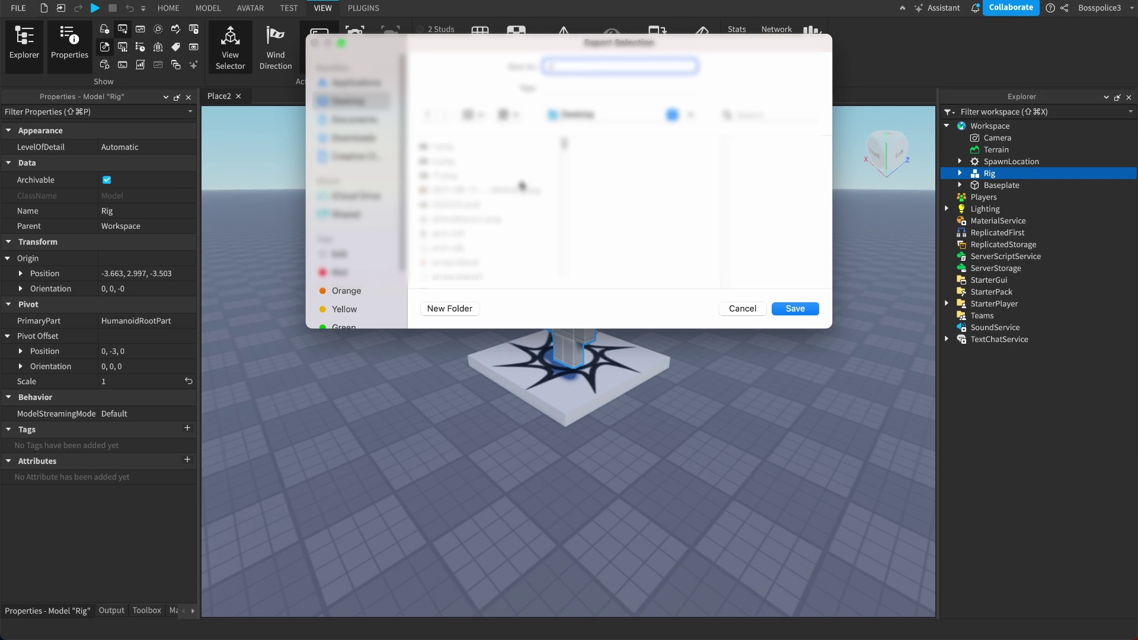
{"action": "type", "text": "ig"}
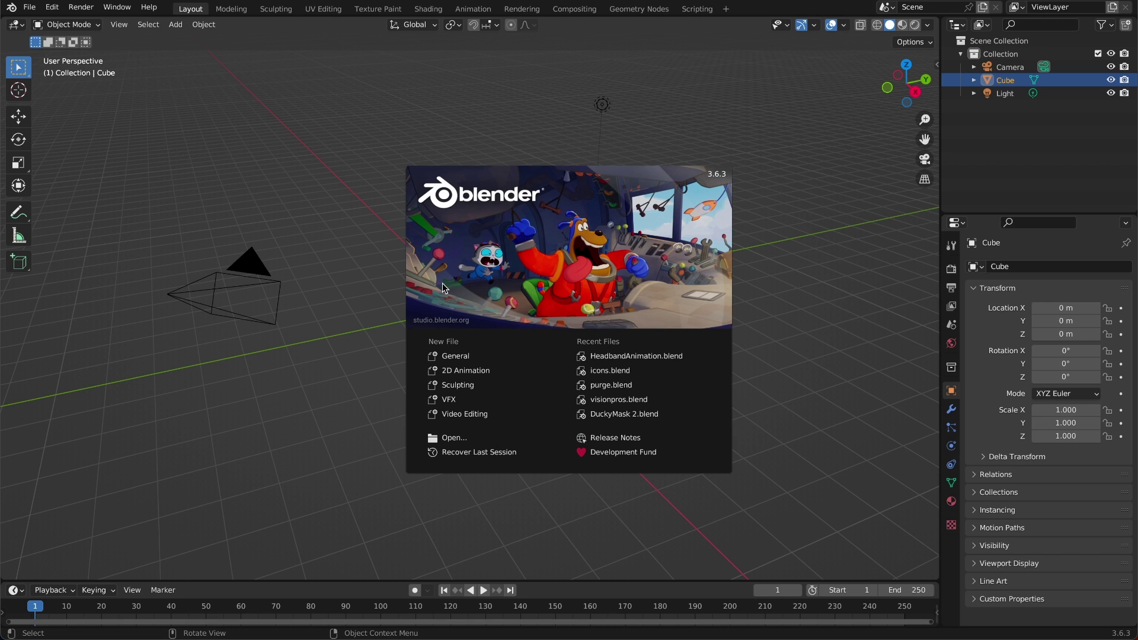
Switch to Blender, start a new General file and deselect the default cube.
{"action": "left_click", "coordinate": [503, 359]}
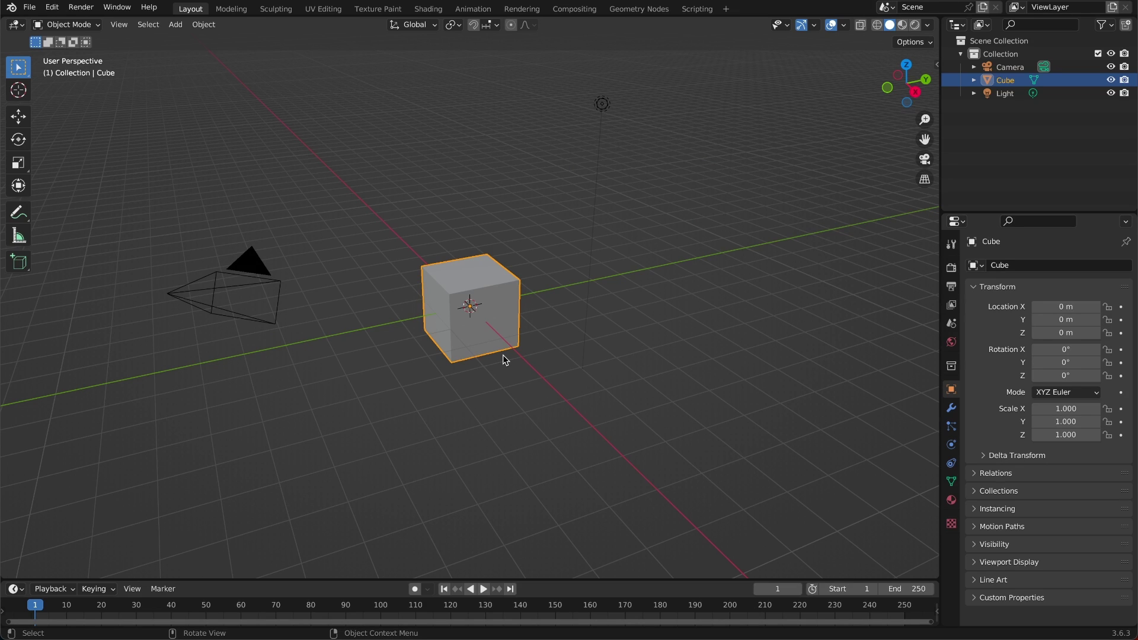
{"action": "left_click", "coordinate": [535, 370]}
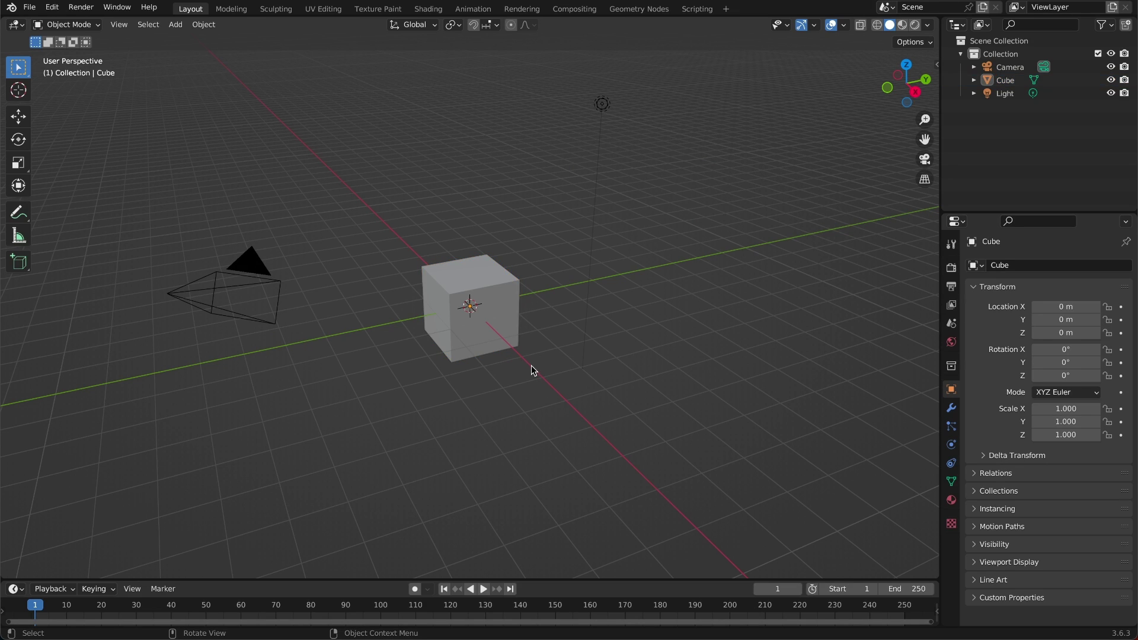
Examine the default cube from several sides and distances by orbiting, zooming and panning around it.
{"action": "middle_click_drag", "start_coordinate": [530, 365], "coordinate": [490, 358]}
{"action": "scroll", "coordinate": [482, 358], "scroll_direction": "up", "scroll_amount": 1}
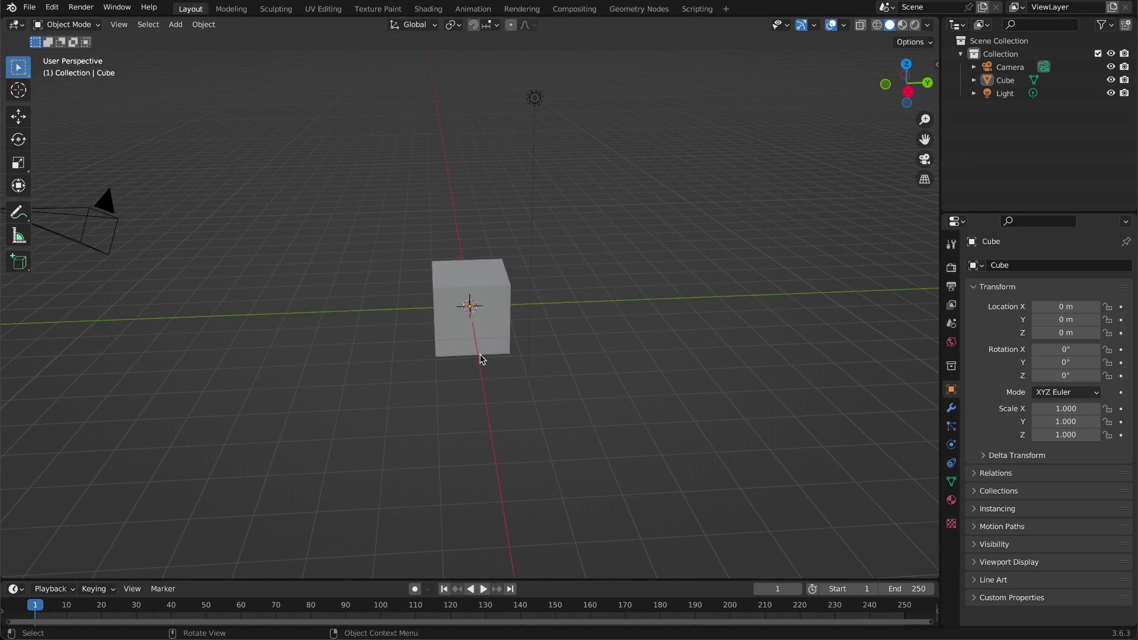
{"action": "scroll", "coordinate": [481, 356], "scroll_direction": "up", "scroll_amount": 1}
{"action": "scroll", "coordinate": [481, 355], "scroll_direction": "down", "scroll_amount": 6}
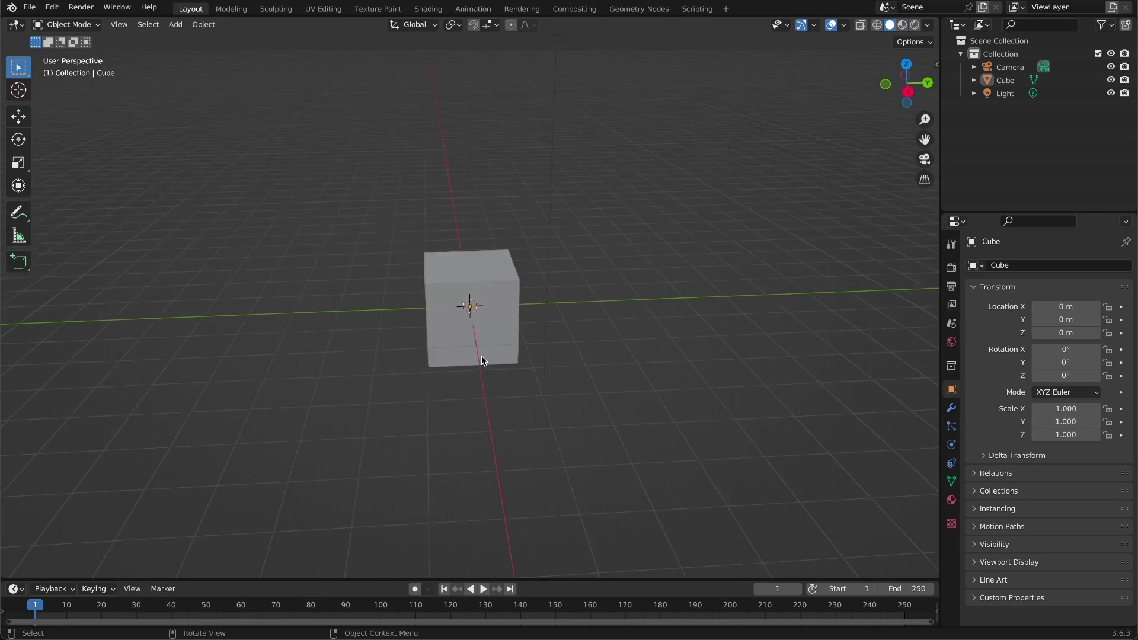
{"action": "scroll", "coordinate": [481, 359], "scroll_direction": "up", "scroll_amount": 1}
{"action": "scroll", "coordinate": [481, 359], "scroll_direction": "down", "scroll_amount": 2}
{"action": "scroll", "coordinate": [481, 359], "scroll_direction": "up", "scroll_amount": 5}
{"action": "scroll", "coordinate": [482, 359], "scroll_direction": "down", "scroll_amount": 5}
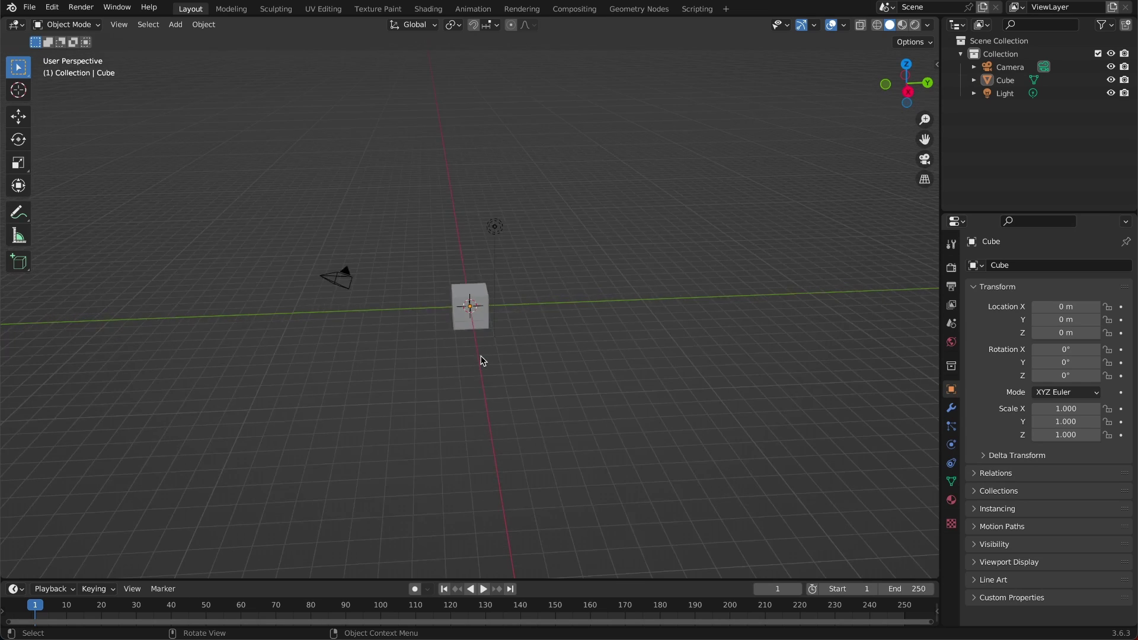
{"action": "scroll", "coordinate": [482, 359], "scroll_direction": "up", "scroll_amount": 4}
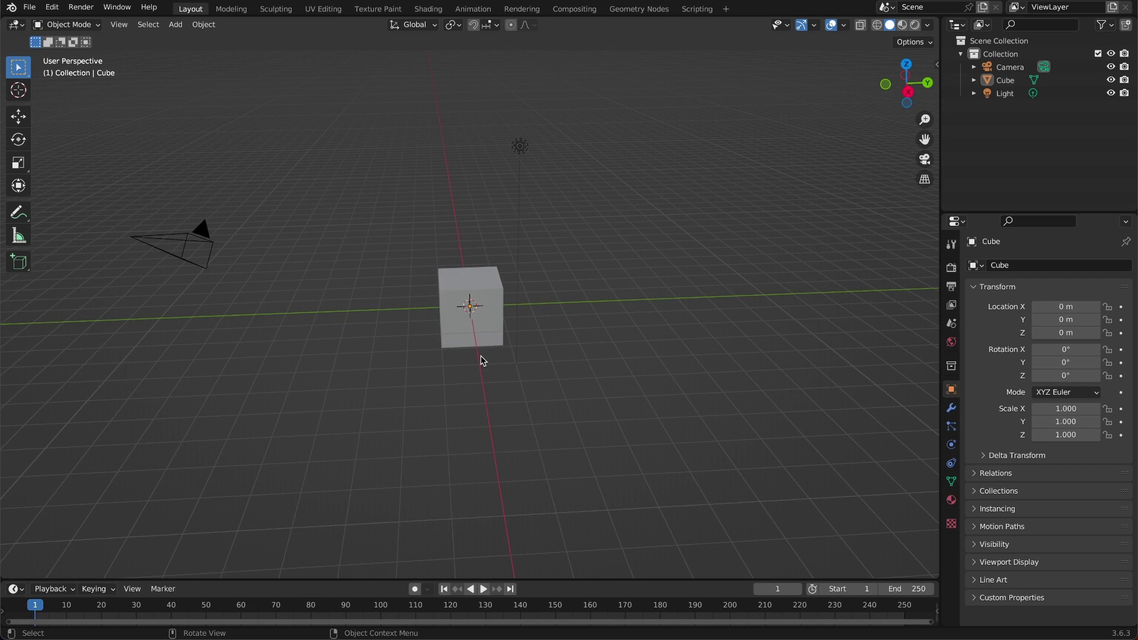
{"action": "key", "text": "shift"}
{"action": "middle_click_drag", "start_coordinate": [447, 348], "coordinate": [525, 328], "text": "shift"}
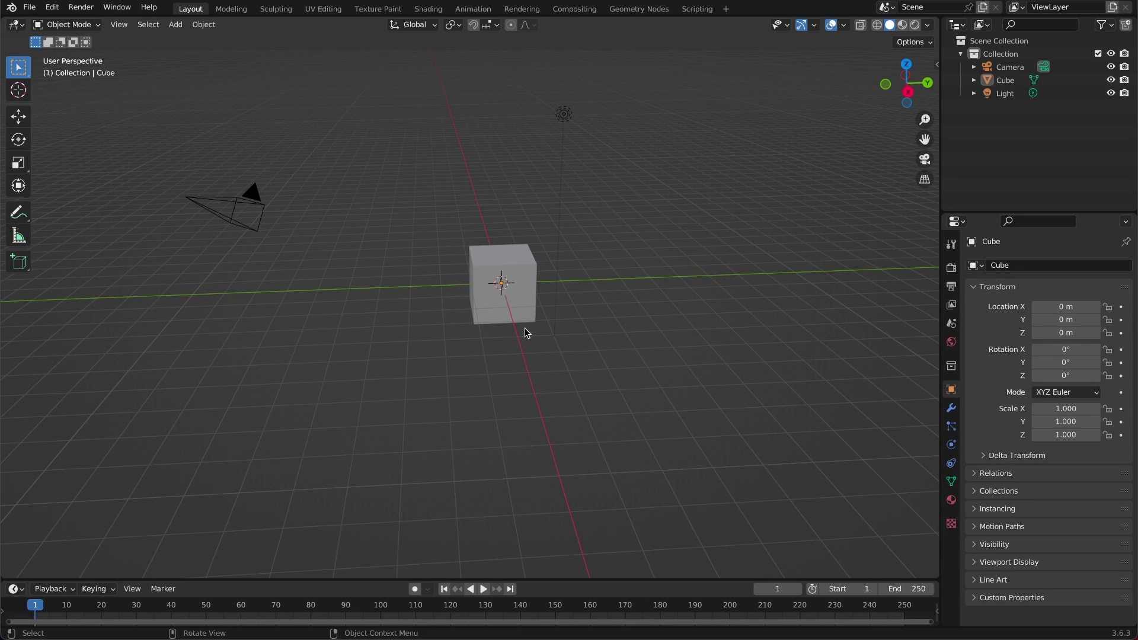
{"action": "middle_click_drag", "start_coordinate": [524, 328], "coordinate": [434, 297]}
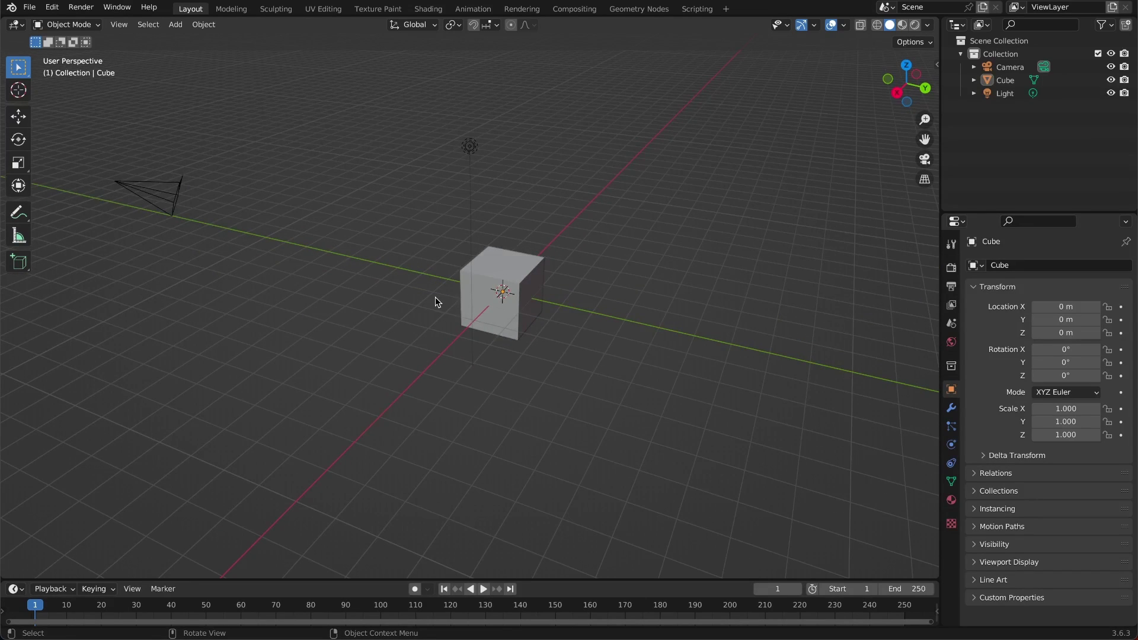
{"action": "scroll", "coordinate": [435, 297], "scroll_direction": "up", "scroll_amount": 9, "text": "ctrl"}
{"action": "scroll", "coordinate": [435, 297], "scroll_direction": "down", "scroll_amount": 8, "text": "ctrl"}
{"action": "scroll", "coordinate": [435, 297], "scroll_direction": "up", "scroll_amount": 2, "text": "ctrl"}
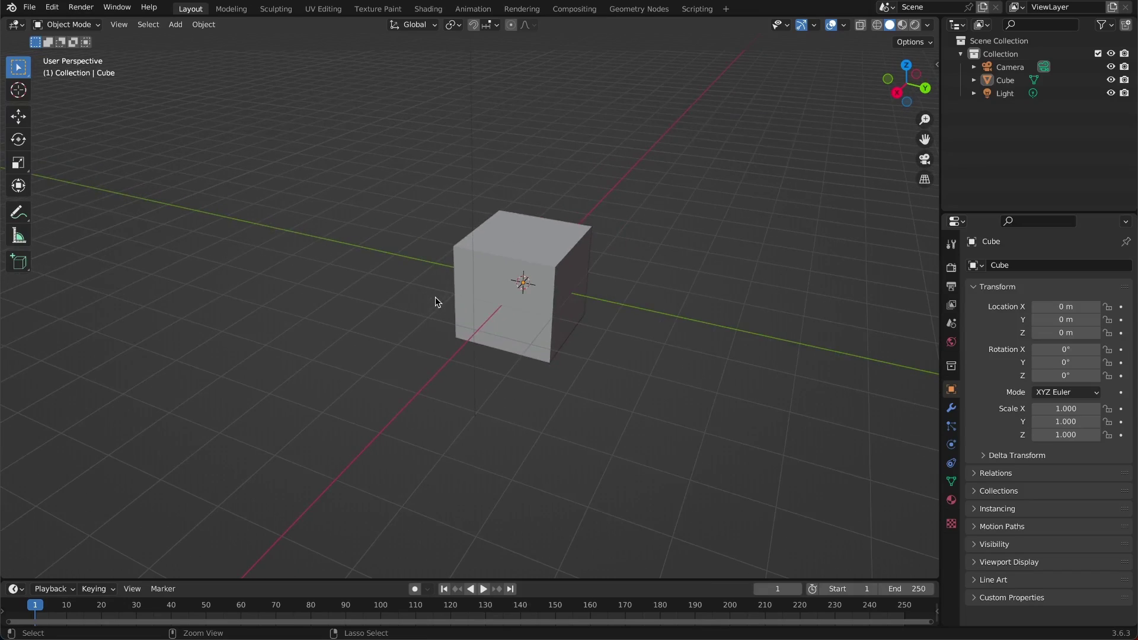
{"action": "scroll", "coordinate": [435, 297], "scroll_direction": "down", "scroll_amount": 4}
{"action": "scroll", "coordinate": [435, 297], "scroll_direction": "up", "scroll_amount": 3}
{"action": "scroll", "coordinate": [435, 297], "scroll_direction": "down", "scroll_amount": 2}
{"action": "scroll", "coordinate": [435, 297], "scroll_direction": "up", "scroll_amount": 5}
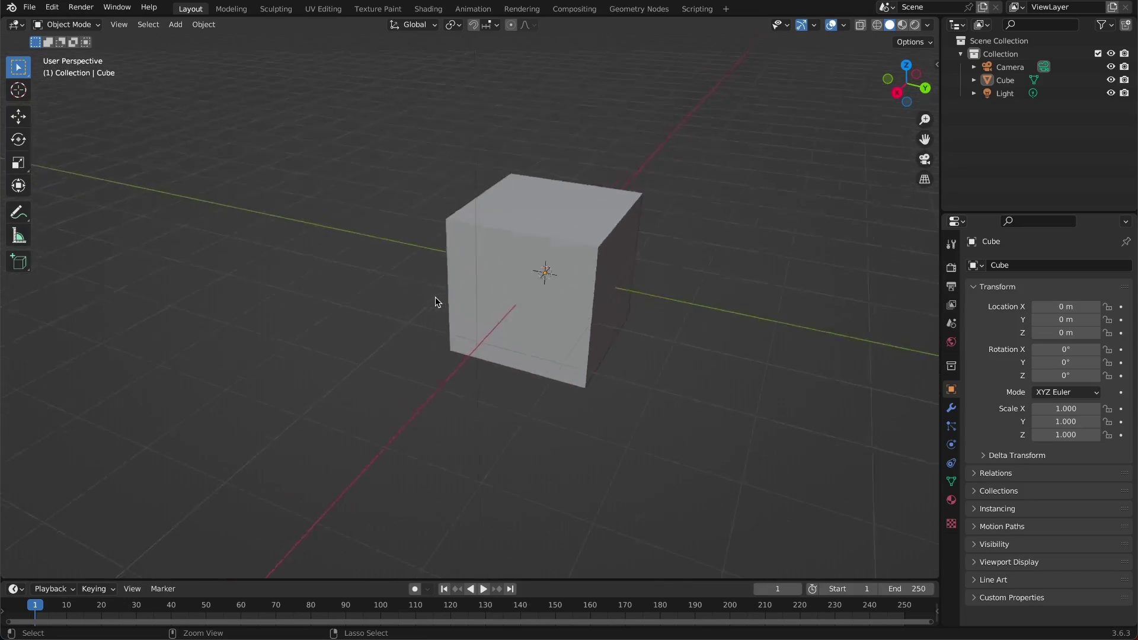
{"action": "scroll", "coordinate": [435, 297], "scroll_direction": "down", "scroll_amount": 2}
{"action": "scroll", "coordinate": [435, 297], "scroll_direction": "up", "scroll_amount": 6}
{"action": "scroll", "coordinate": [435, 297], "scroll_direction": "down", "scroll_amount": 3}
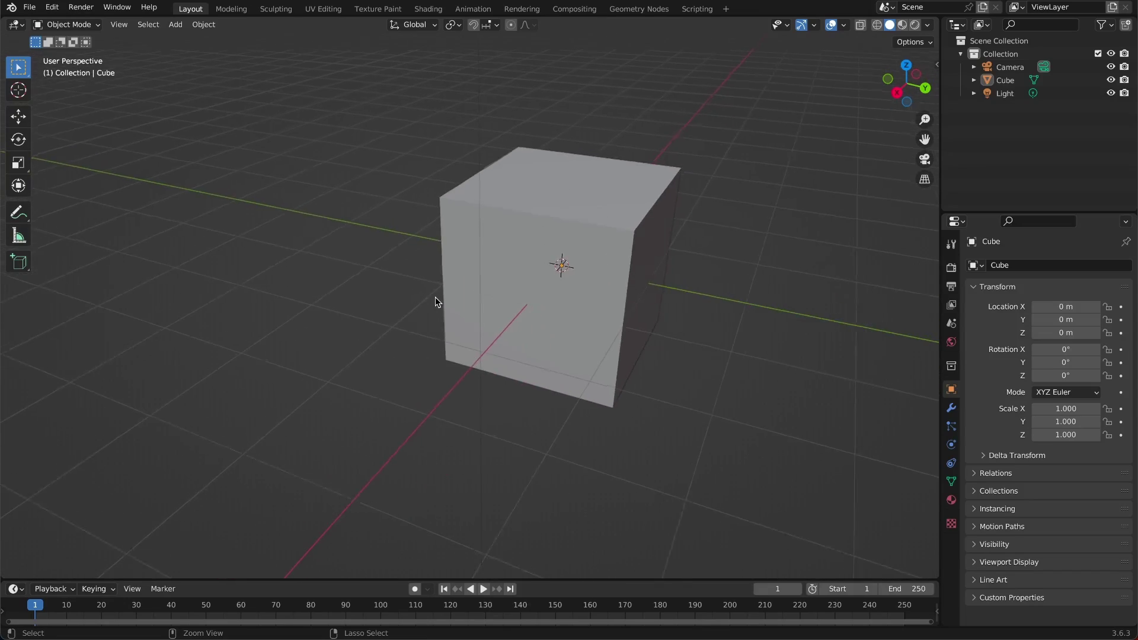
{"action": "scroll", "coordinate": [435, 297], "scroll_direction": "down", "scroll_amount": 1}
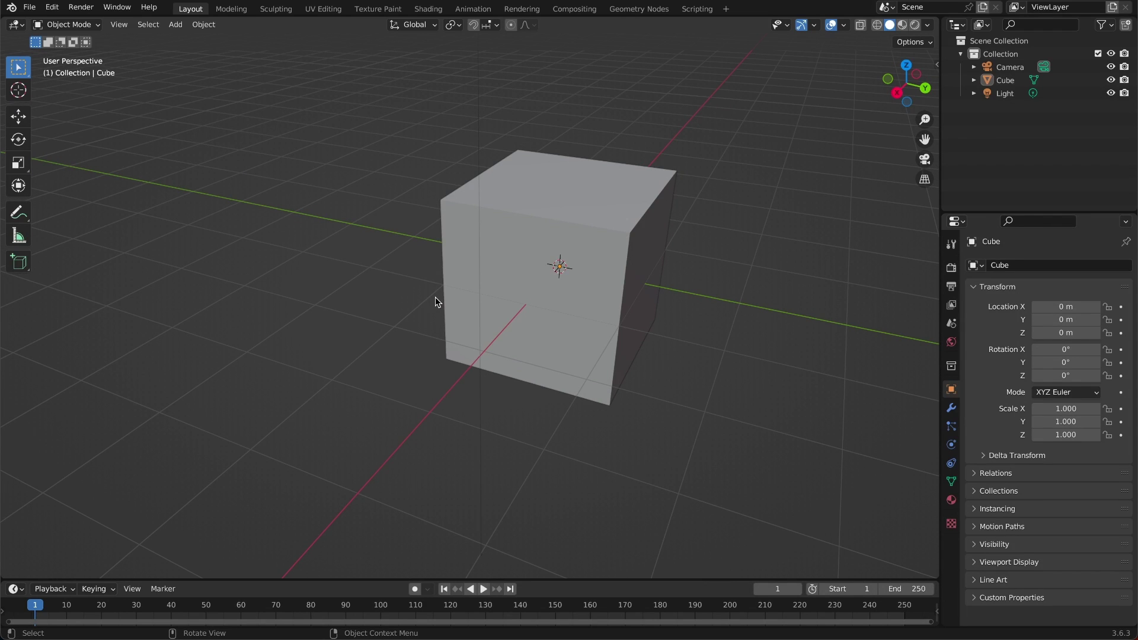
{"action": "scroll", "coordinate": [435, 297], "scroll_direction": "down", "scroll_amount": 4}
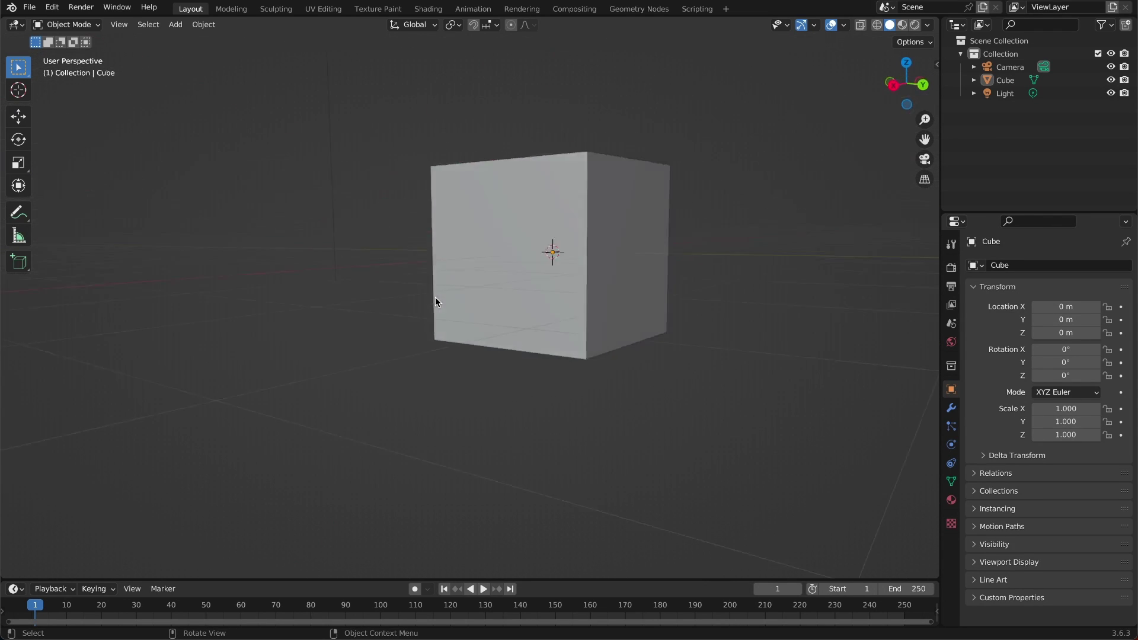
{"action": "scroll", "coordinate": [435, 296], "scroll_direction": "left", "scroll_amount": 5}
{"action": "scroll", "coordinate": [435, 297], "scroll_direction": "up", "scroll_amount": 2}
{"action": "scroll", "coordinate": [435, 297], "scroll_direction": "down", "scroll_amount": 2}
{"action": "middle_click_drag", "start_coordinate": [435, 296], "coordinate": [435, 297]}
{"action": "scroll", "coordinate": [435, 297], "scroll_direction": "down", "scroll_amount": 4, "text": "shift"}
{"action": "scroll", "coordinate": [435, 297], "scroll_direction": "left", "scroll_amount": 4, "text": "shift"}
{"action": "scroll", "coordinate": [435, 297], "scroll_direction": "up", "scroll_amount": 3, "text": "shift"}
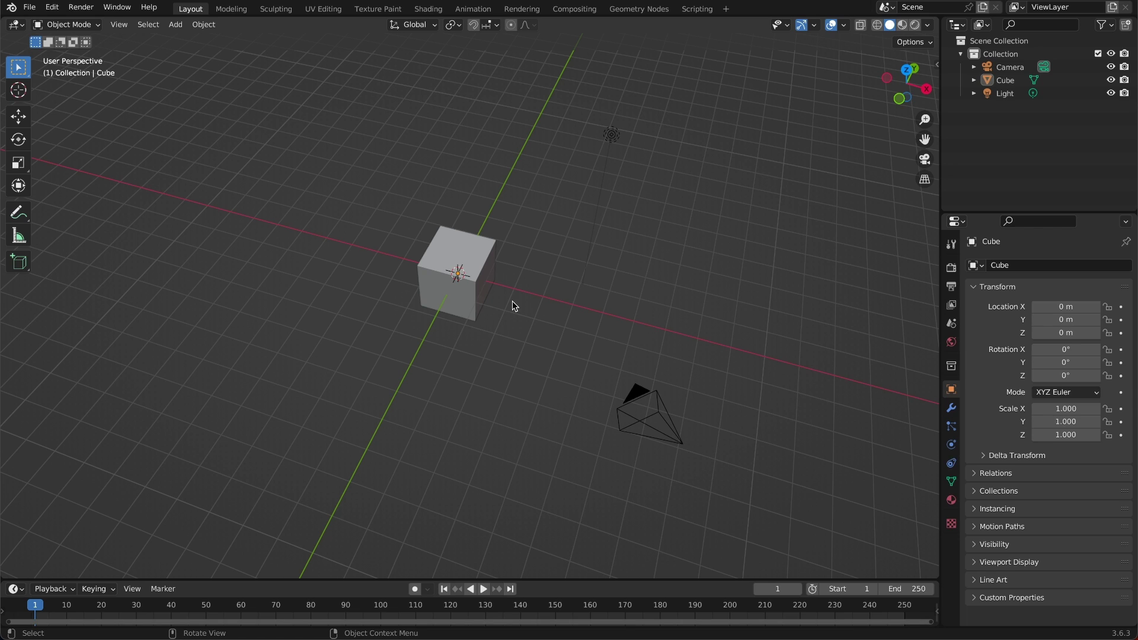
{"action": "middle_click_drag", "start_coordinate": [513, 305], "coordinate": [496, 305]}
{"action": "scroll", "coordinate": [495, 305], "scroll_direction": "up", "scroll_amount": 4}
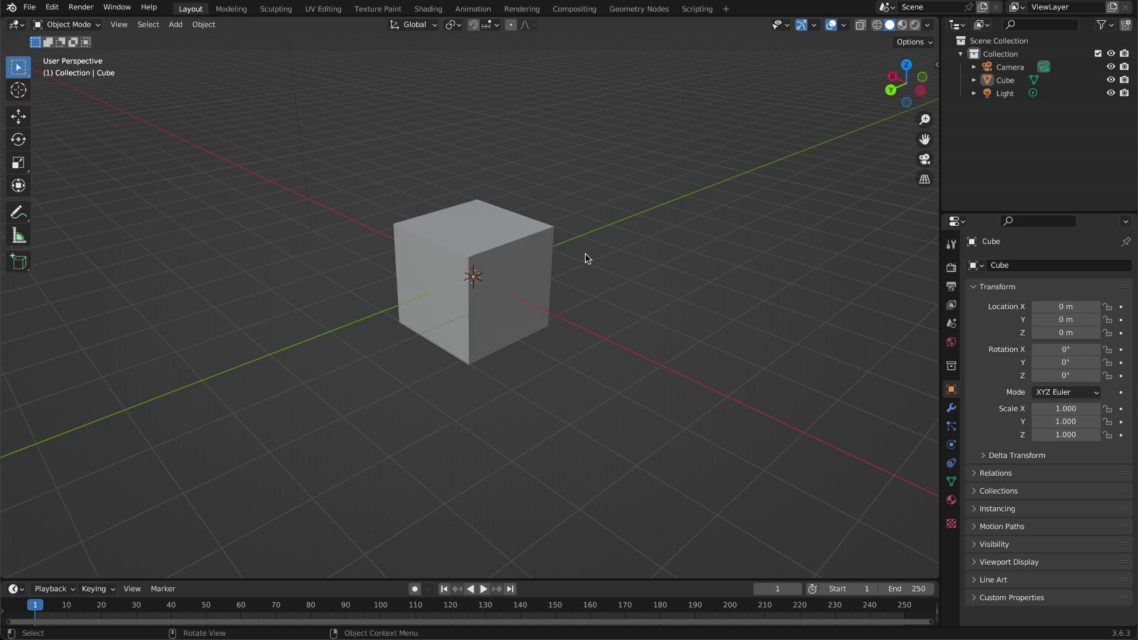
{"action": "scroll", "coordinate": [585, 253], "scroll_direction": "down", "scroll_amount": 5}
{"action": "scroll", "coordinate": [585, 253], "scroll_direction": "up", "scroll_amount": 7}
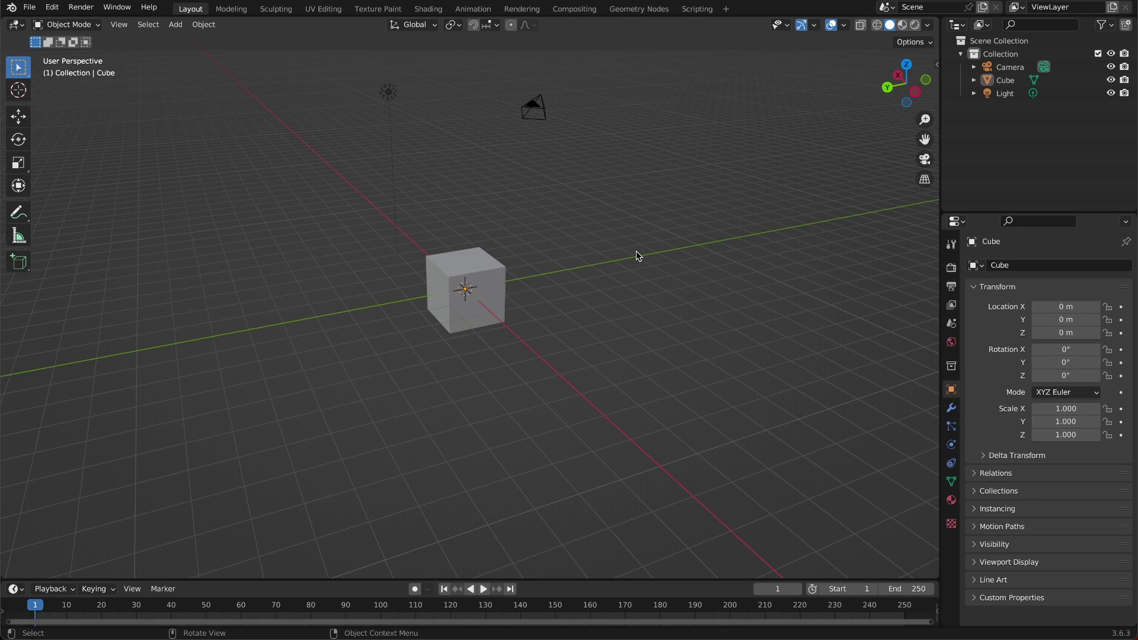
Delete all the default objects from the scene: the camera, the cube and the light.
{"action": "key", "text": "a"}
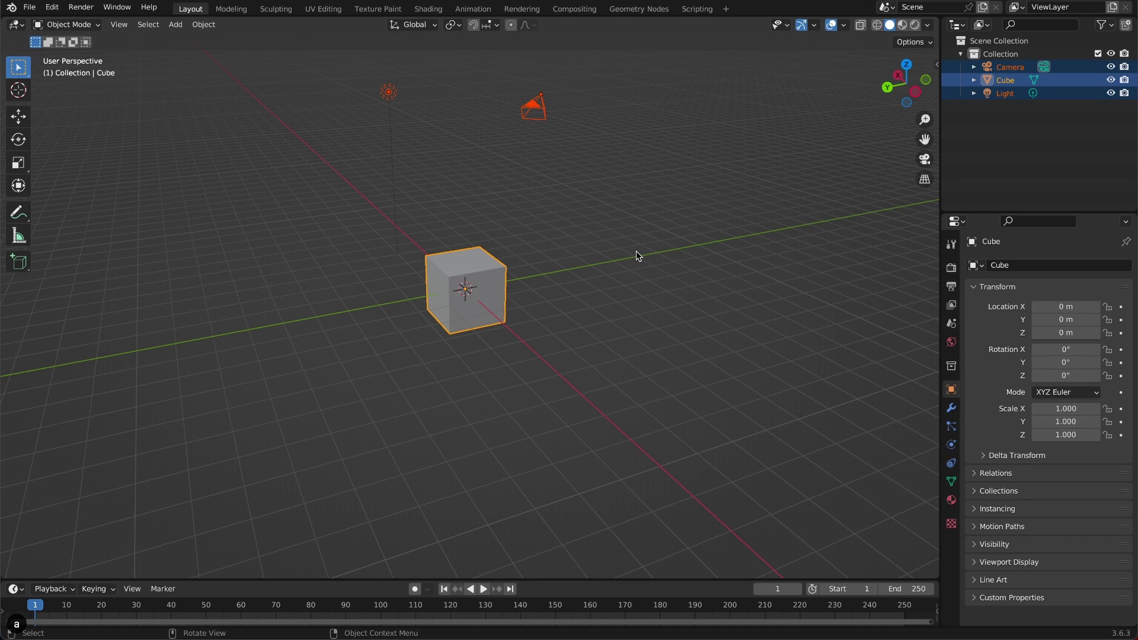
{"action": "key", "text": "x"}
{"action": "left_click", "coordinate": [599, 253]}
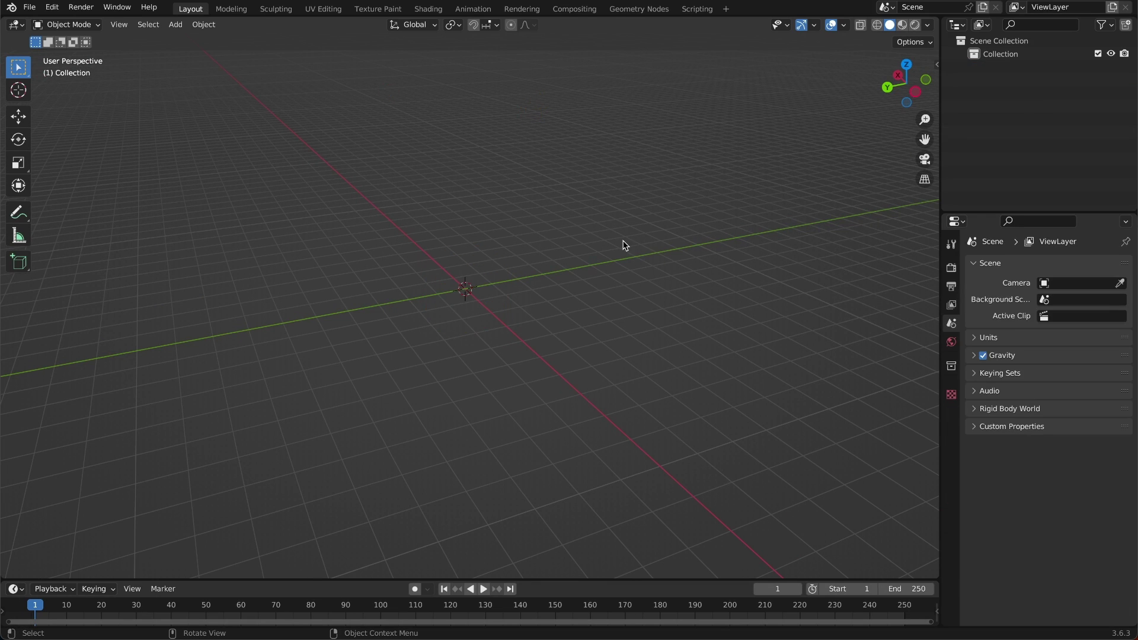
Import the Wavefront file "rig .obj" from the Desktop, searching for rig and keeping the default import options.
{"action": "left_click", "coordinate": [30, 7]}
{"action": "mouse_move", "coordinate": [116, 185]}
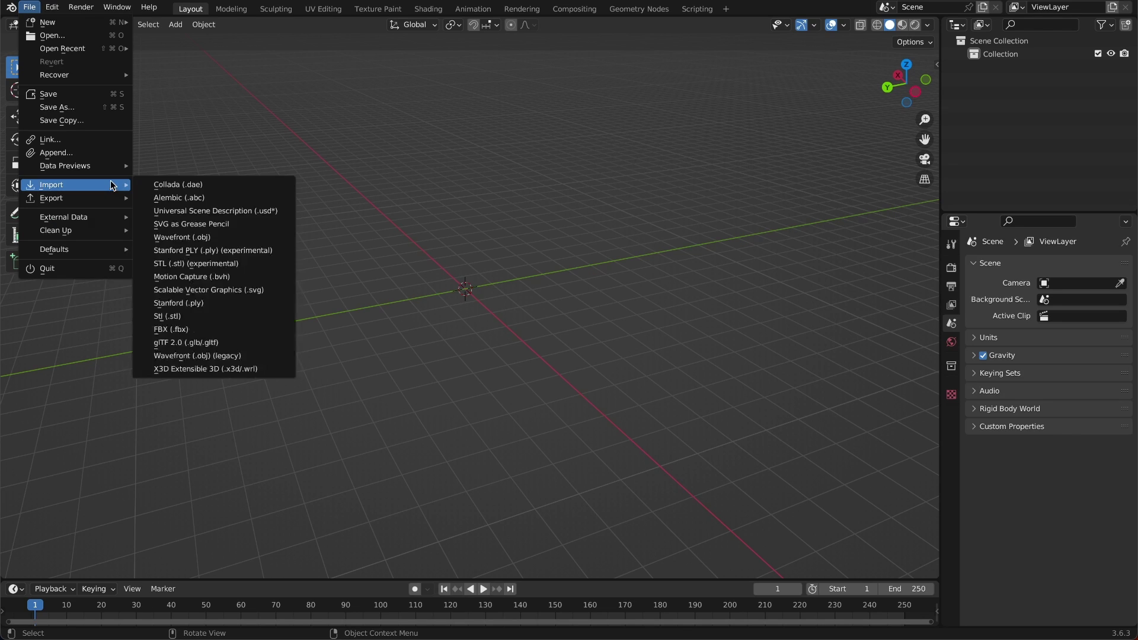
{"action": "left_click", "coordinate": [222, 239]}
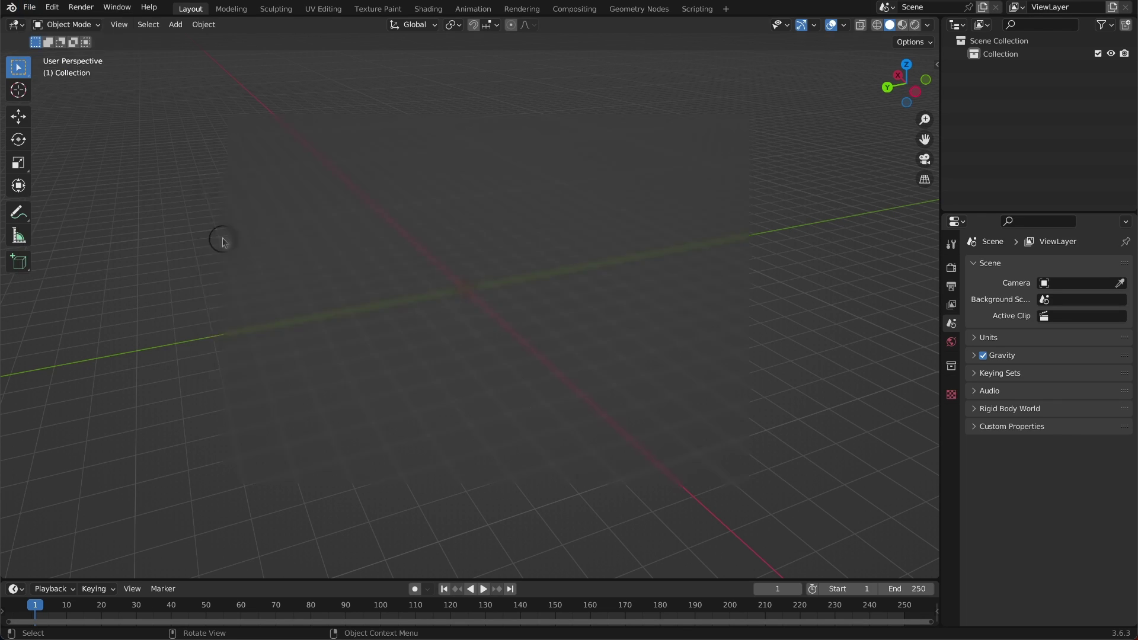
{"action": "left_click", "coordinate": [264, 222]}
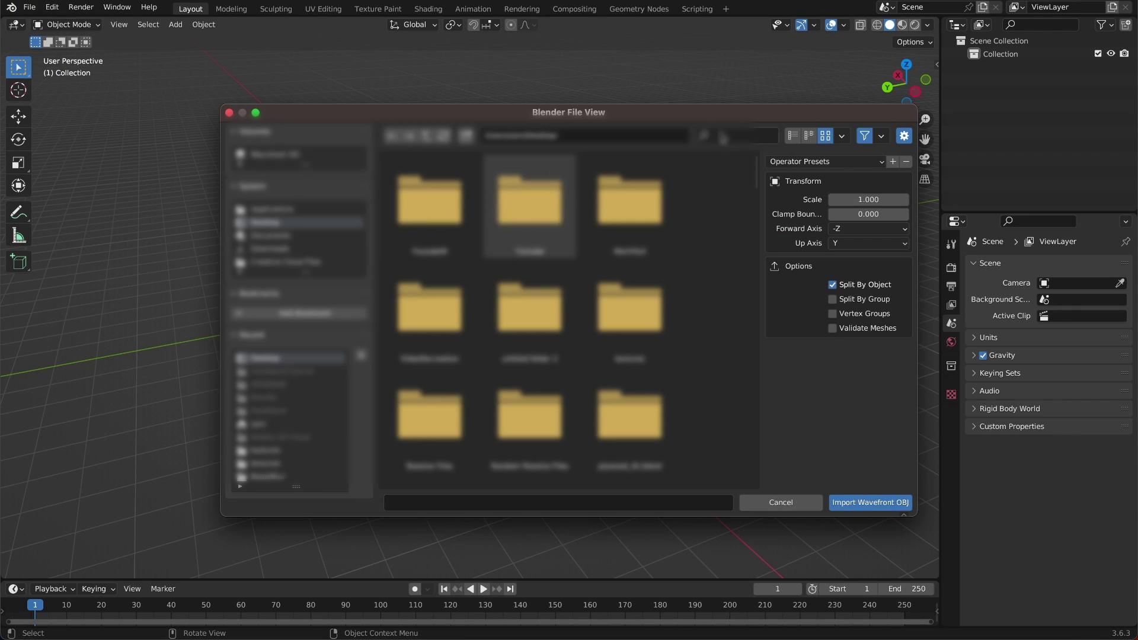
{"action": "type", "text": "rig"}
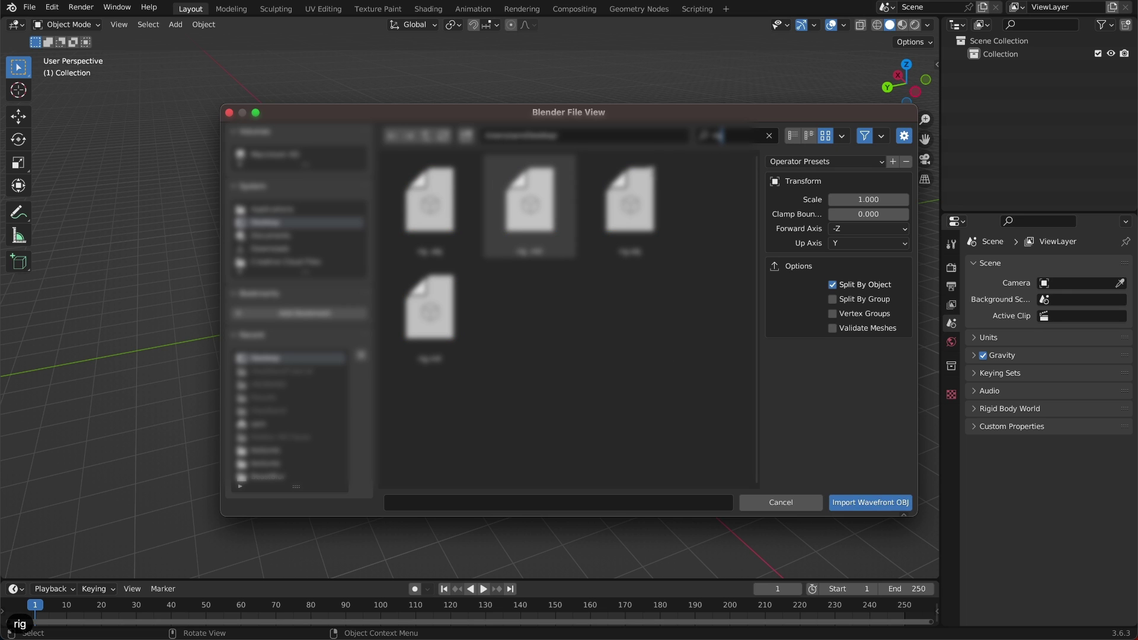
{"action": "left_click", "coordinate": [425, 217]}
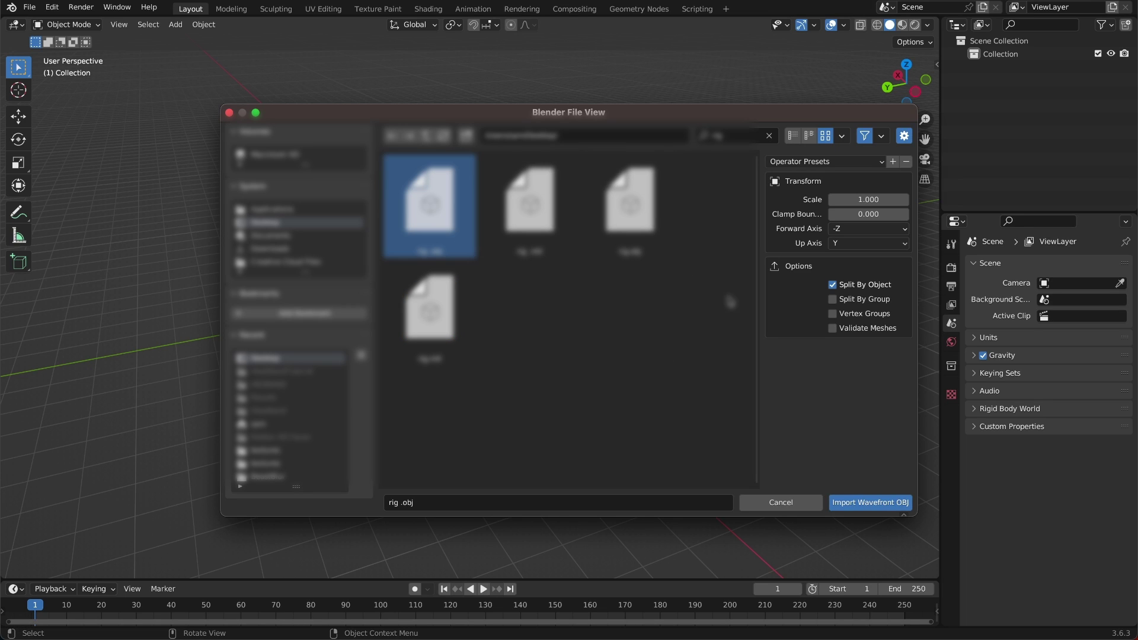
{"action": "left_click", "coordinate": [863, 504]}
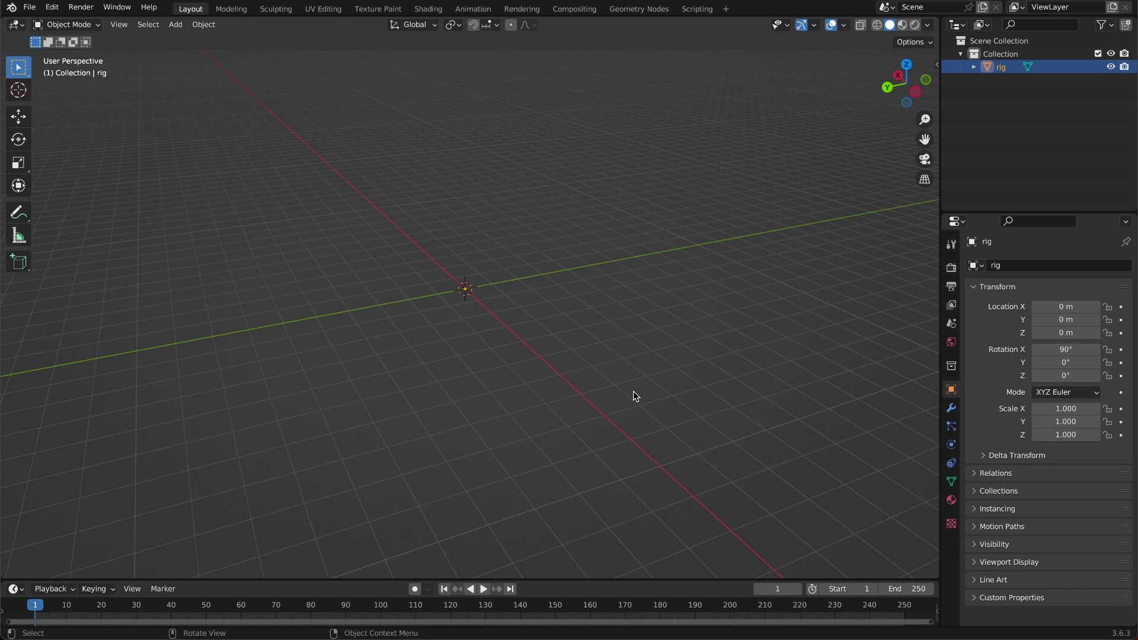
Set the rig's origin to the 3D cursor and bring its geometry to the origin.
{"action": "middle_click_drag", "start_coordinate": [135, 164], "coordinate": [425, 193]}
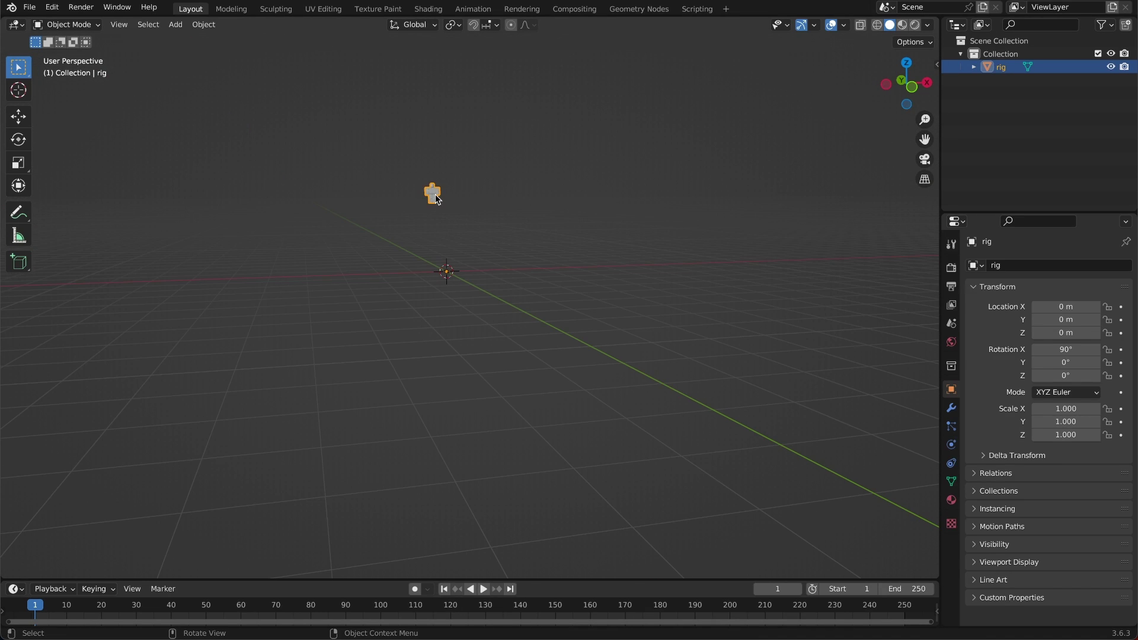
{"action": "left_click", "coordinate": [451, 197]}
{"action": "left_click", "coordinate": [433, 197]}
{"action": "right_click", "coordinate": [435, 195]}
{"action": "mouse_move", "coordinate": [444, 261]}
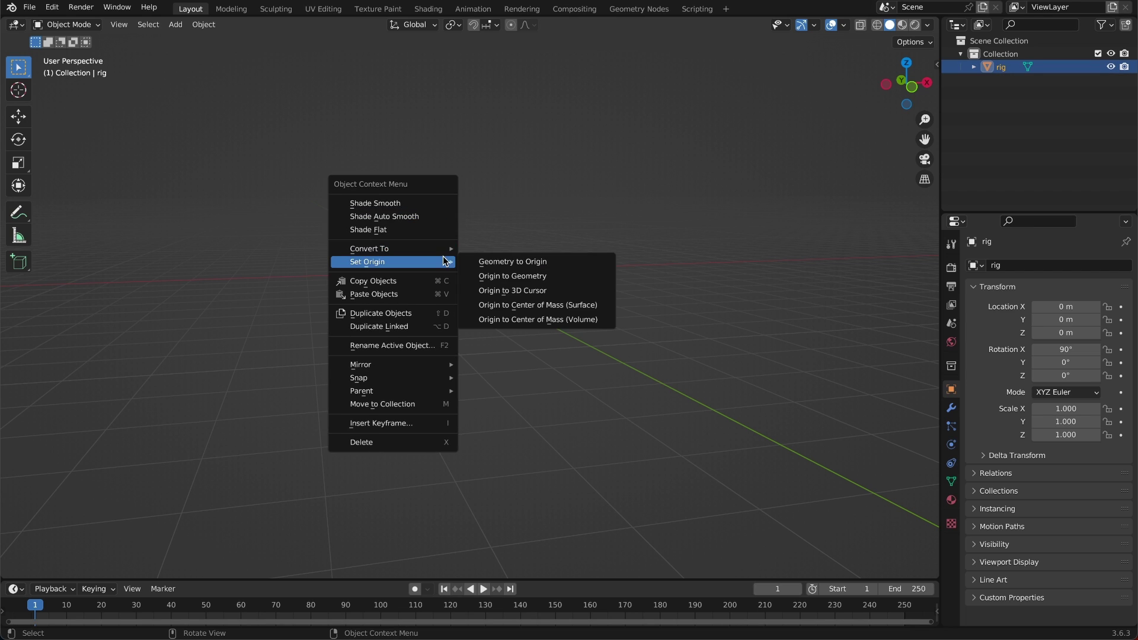
{"action": "left_click", "coordinate": [525, 293]}
{"action": "right_click", "coordinate": [435, 206]}
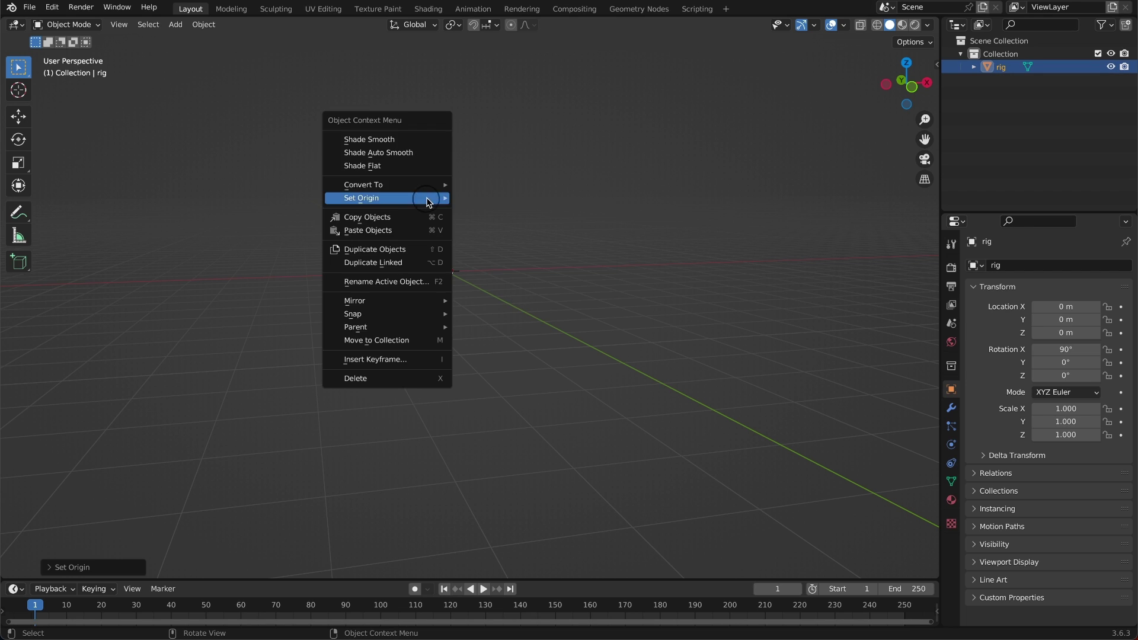
{"action": "mouse_move", "coordinate": [433, 200]}
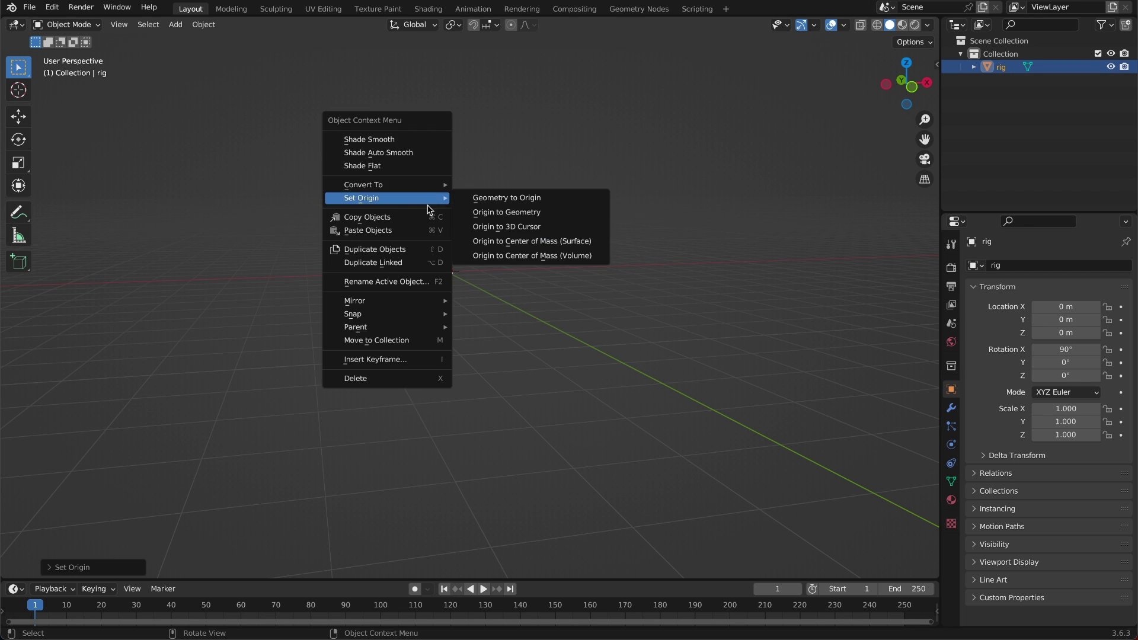
{"action": "left_click", "coordinate": [506, 201]}
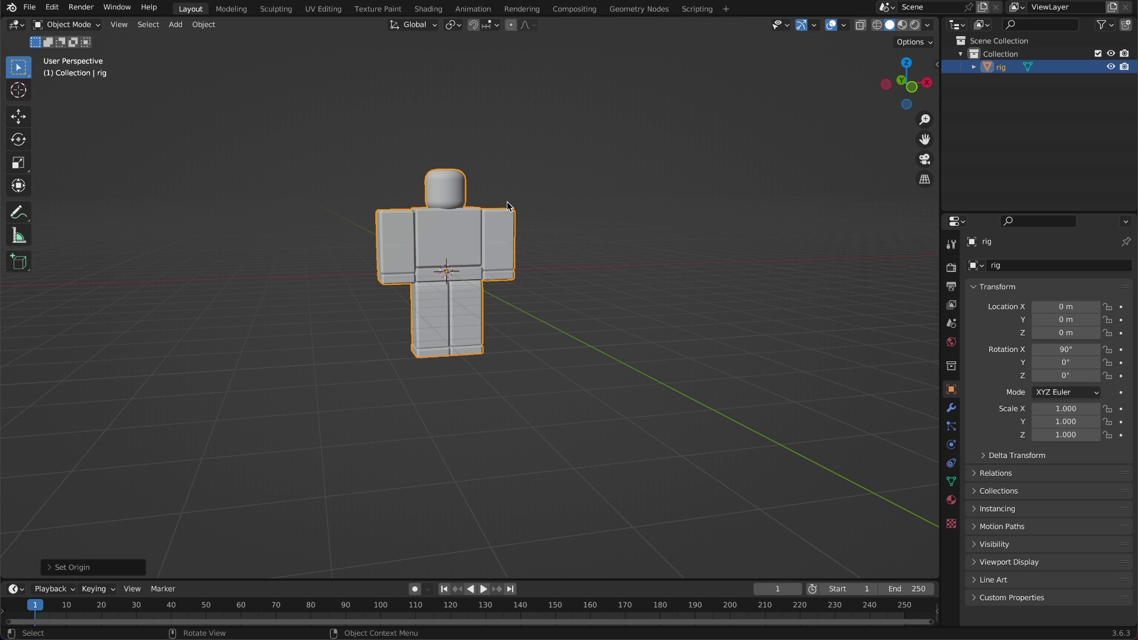
Add a circle mesh with 24 vertices at the world origin.
{"action": "middle_click_drag", "start_coordinate": [507, 202], "coordinate": [513, 381]}
{"action": "scroll", "coordinate": [553, 278], "scroll_direction": "down", "scroll_amount": 1, "text": "ctrl"}
{"action": "left_click", "coordinate": [513, 382]}
{"action": "key", "text": "shift+a"}
{"action": "mouse_move", "coordinate": [513, 382]}
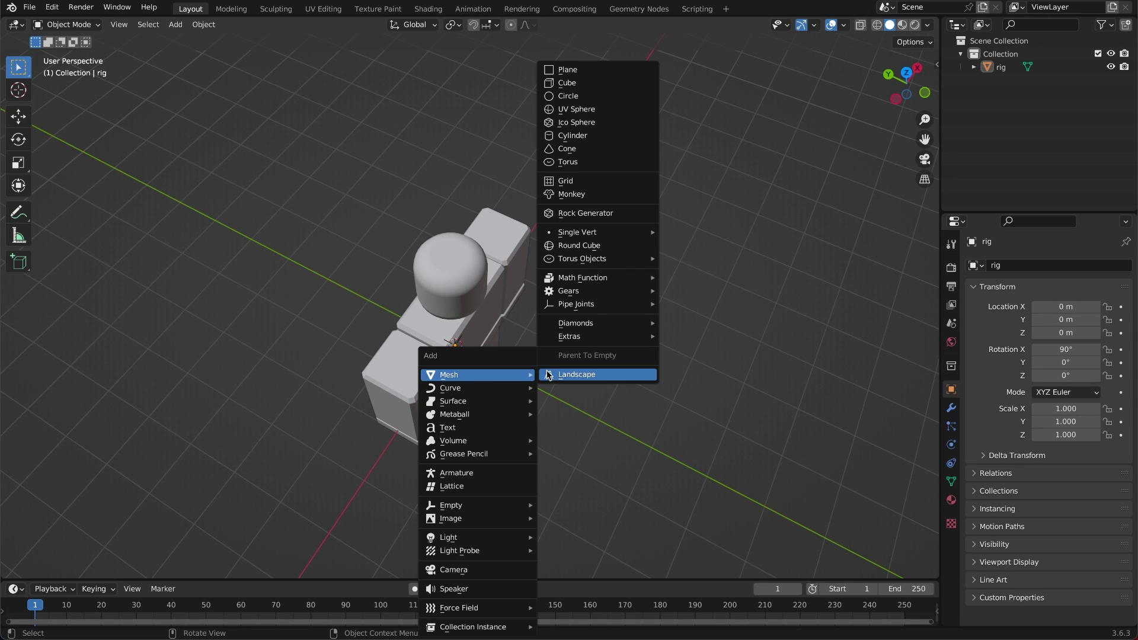
{"action": "left_click", "coordinate": [566, 96]}
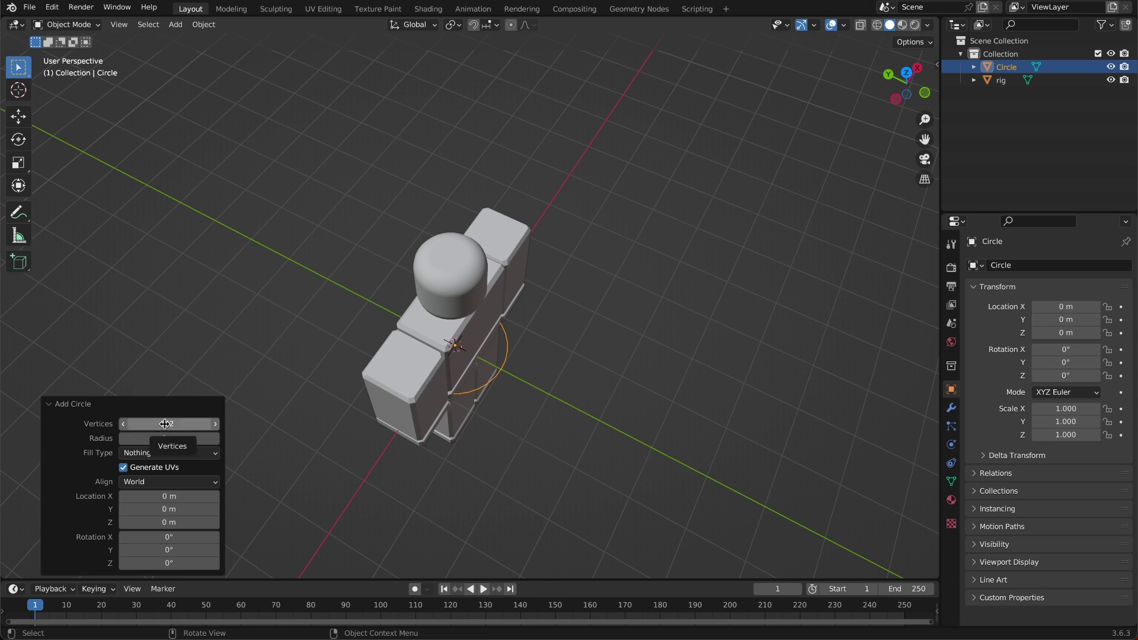
{"action": "left_click", "coordinate": [165, 424]}
{"action": "type", "text": "24"}
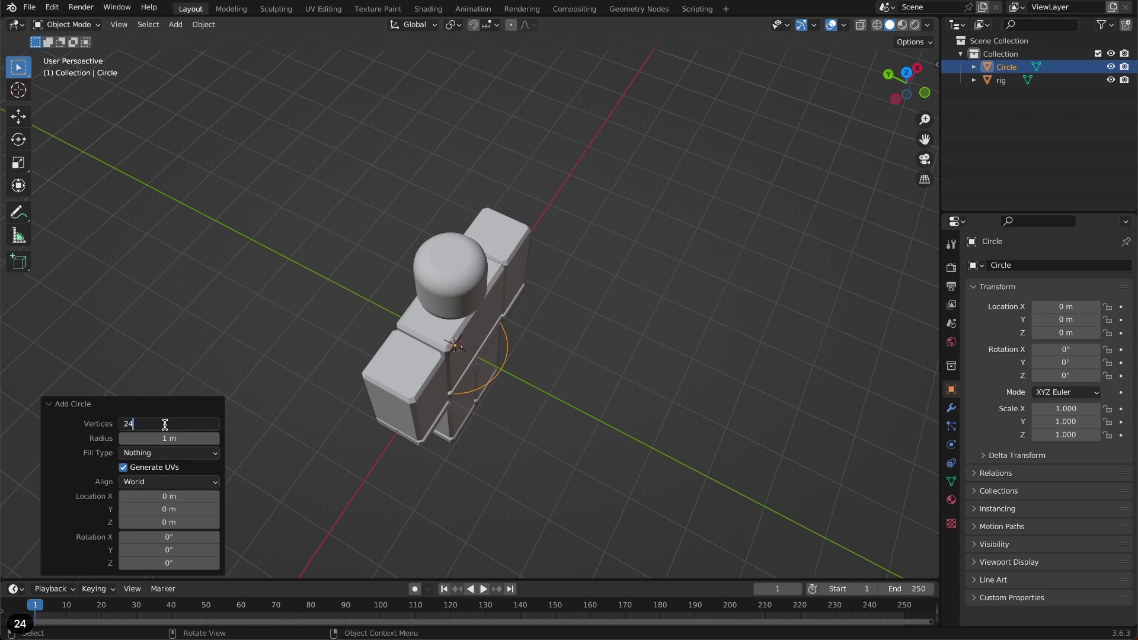
{"action": "key", "text": "Return"}
{"action": "middle_click_drag", "start_coordinate": [510, 332], "coordinate": [518, 335]}
{"action": "scroll", "coordinate": [517, 335], "scroll_direction": "up", "scroll_amount": 4}
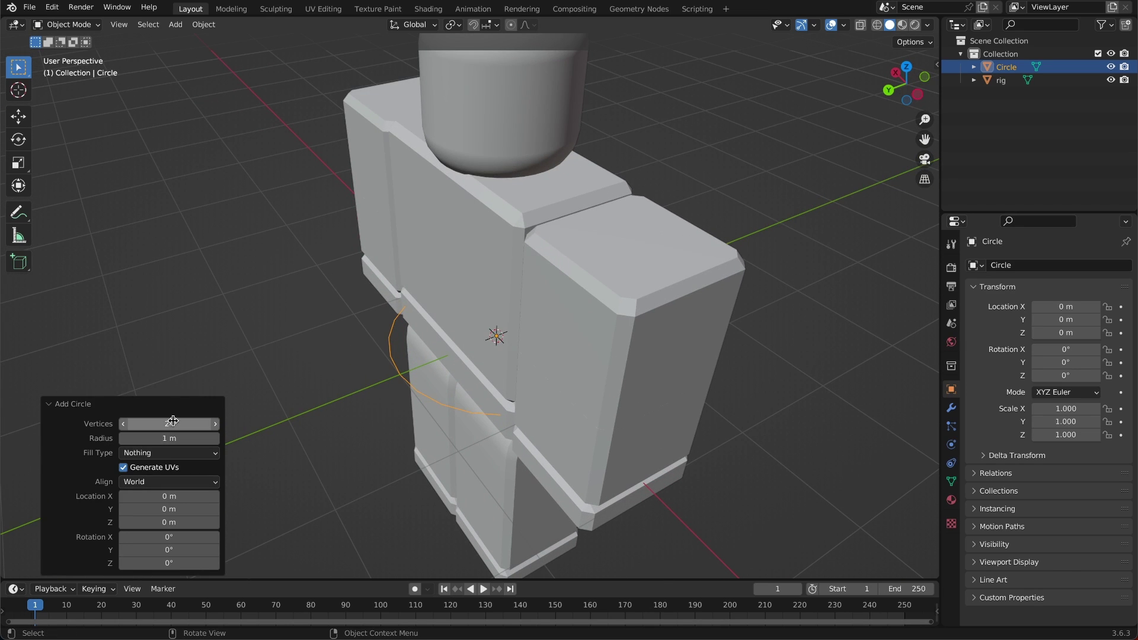
{"action": "left_click_drag", "start_coordinate": [173, 423], "coordinate": [200, 428]}
{"action": "left_click", "coordinate": [173, 423]}
{"action": "left_click", "coordinate": [331, 398]}
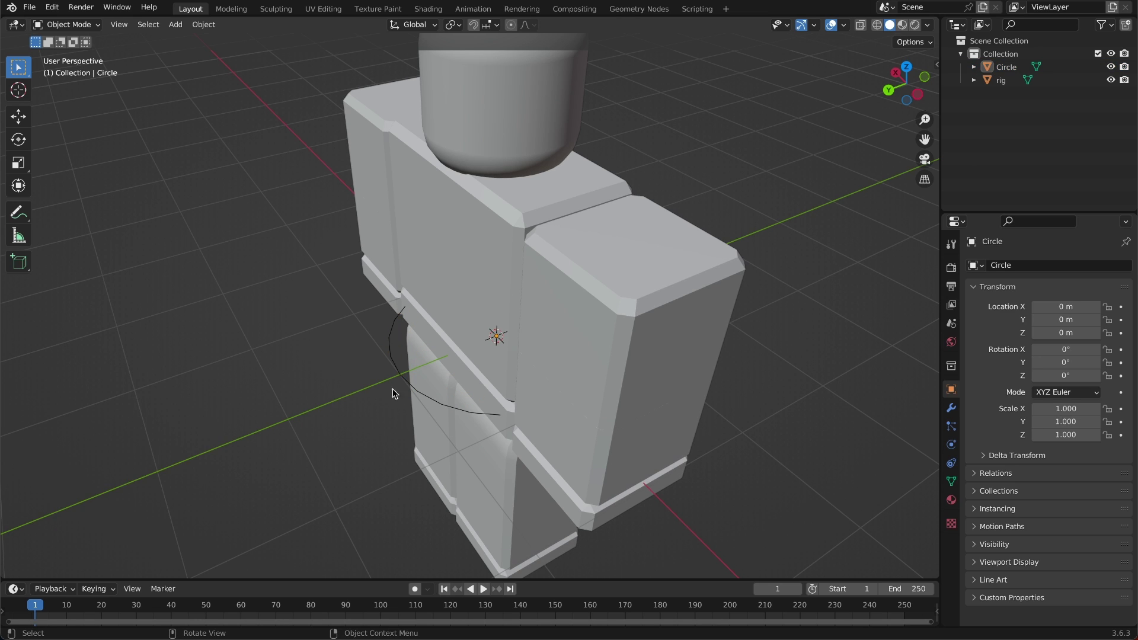
Raise the circle along Z to about 2.94 m, level with the top of the rig's head.
{"action": "scroll", "coordinate": [393, 390], "scroll_direction": "down", "scroll_amount": 3}
{"action": "left_click", "coordinate": [437, 350]}
{"action": "key", "text": "g"}
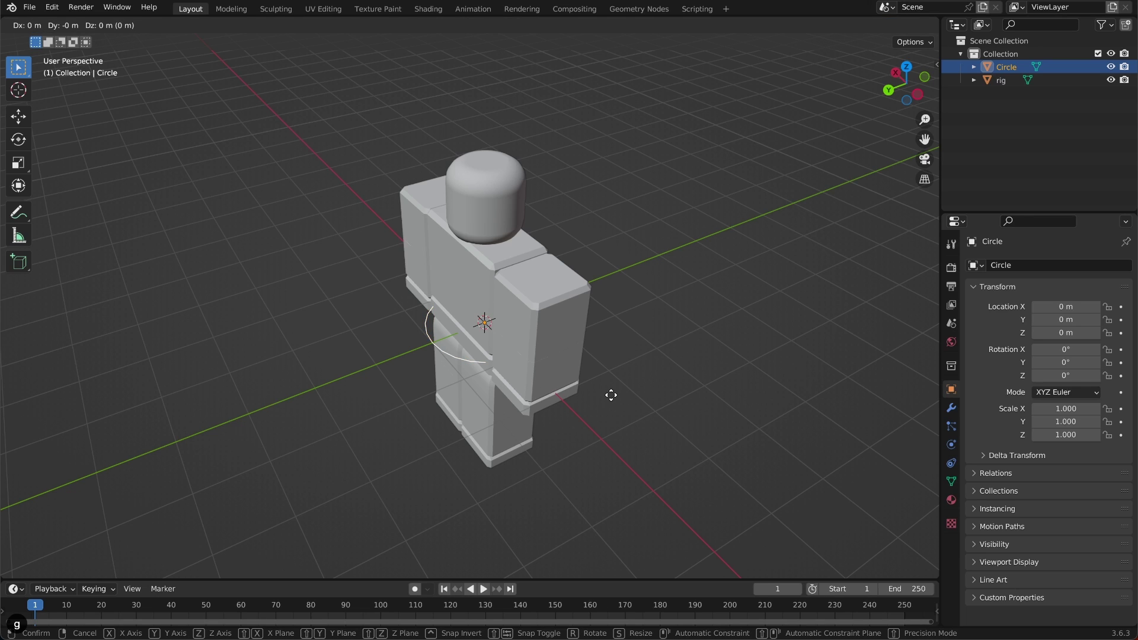
{"action": "key", "text": "z"}
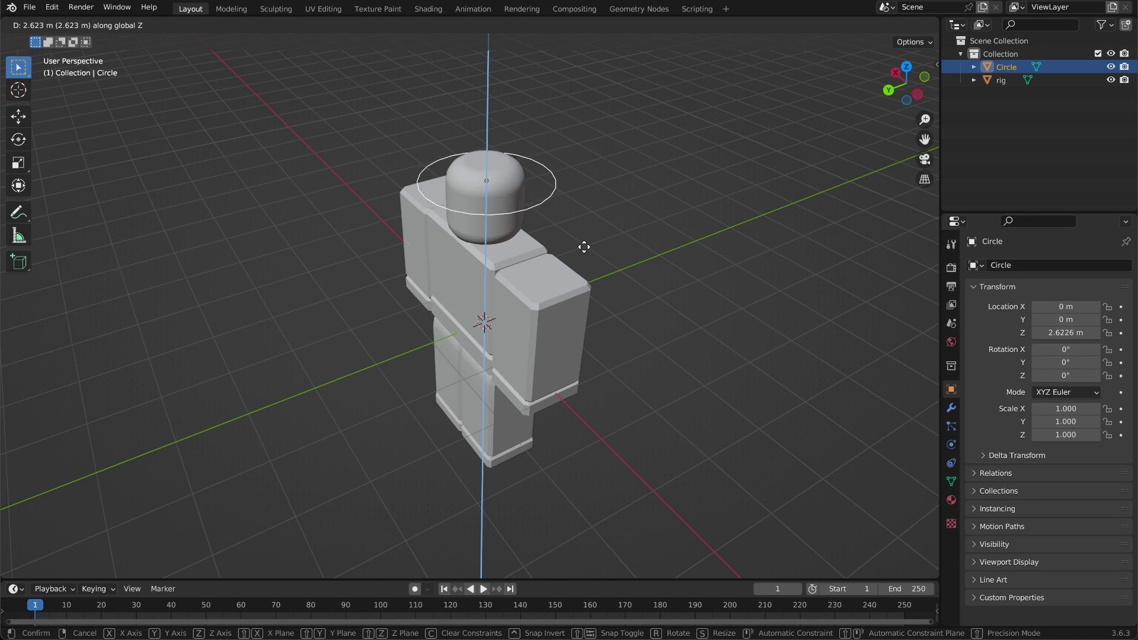
{"action": "left_click", "coordinate": [581, 202]}
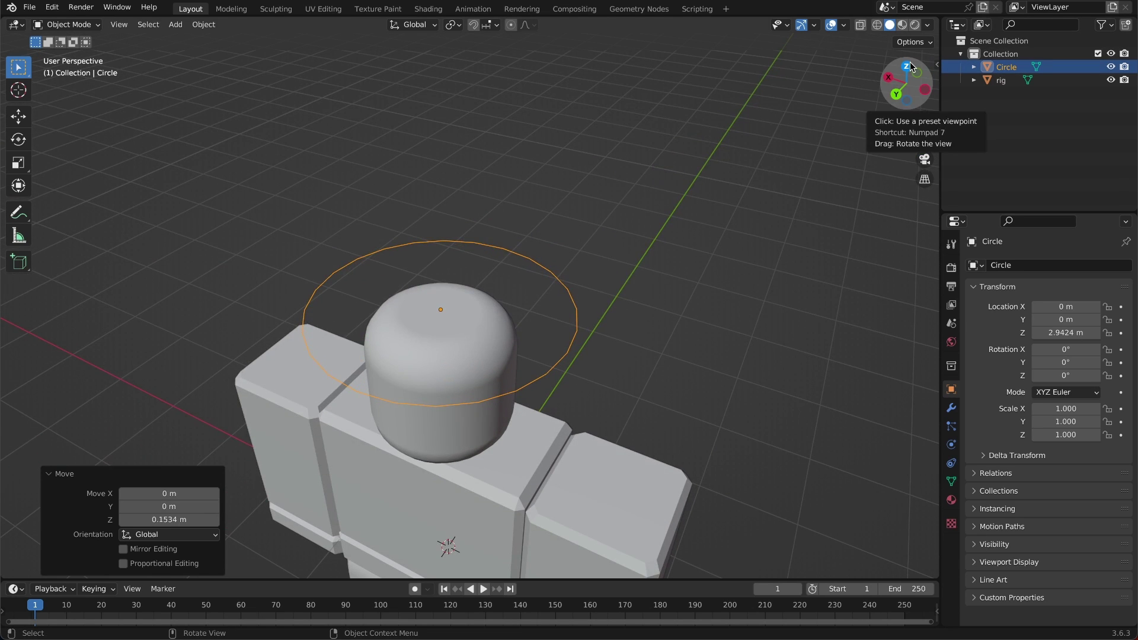
Scale the circle in top view by about 0.61 so it fits closely around the head.
{"action": "left_click", "coordinate": [908, 66]}
{"action": "key", "text": "s"}
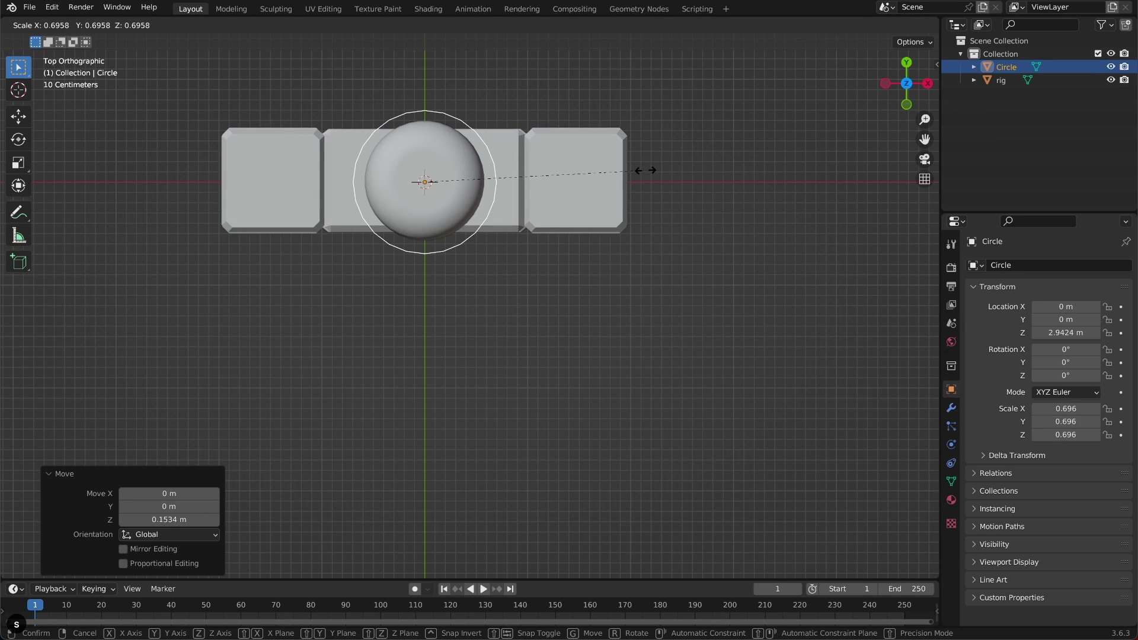
{"action": "left_click", "coordinate": [643, 172]}
{"action": "middle_click_drag", "start_coordinate": [642, 171], "coordinate": [747, 355]}
Add a Solidify modifier to the circle with a thickness of -0.15 m.
{"action": "left_click", "coordinate": [951, 408]}
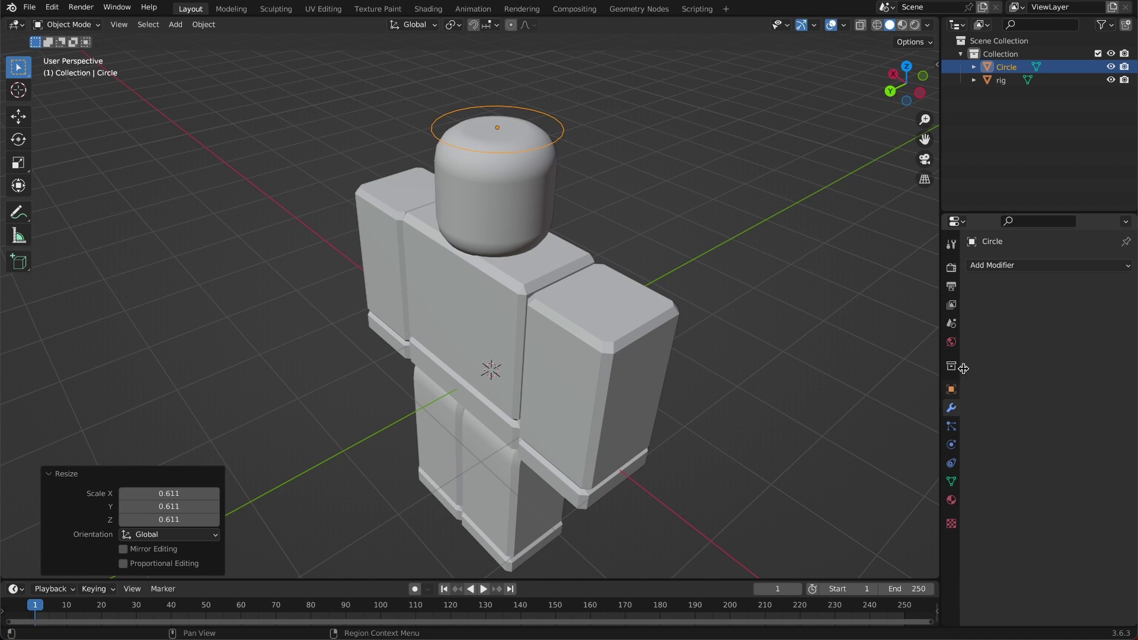
{"action": "left_click", "coordinate": [1003, 268]}
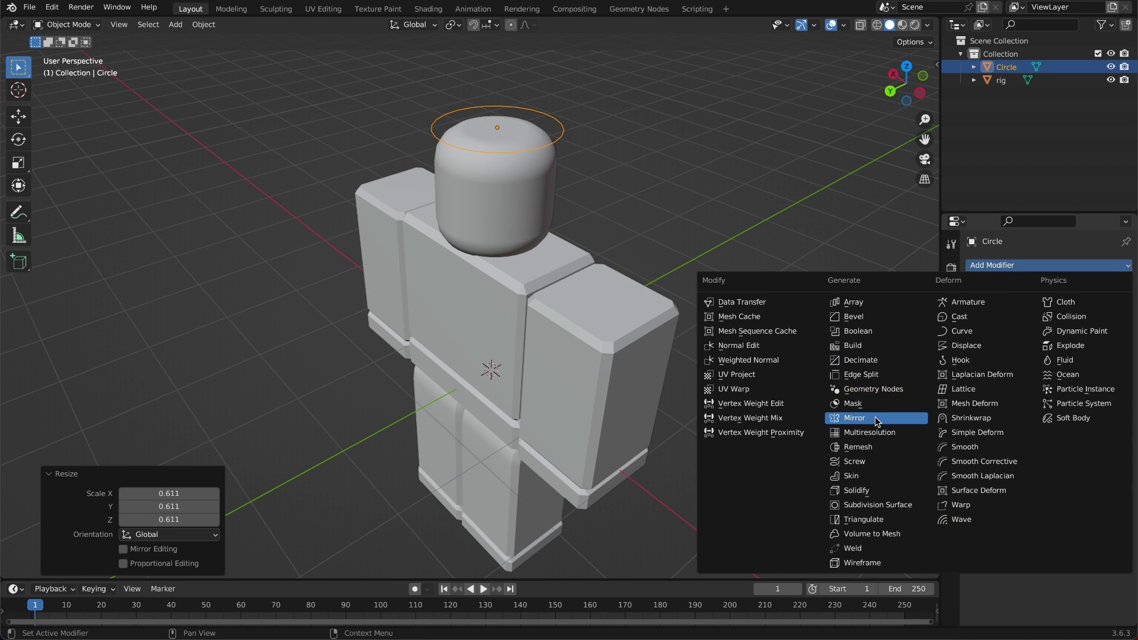
{"action": "left_click", "coordinate": [866, 495]}
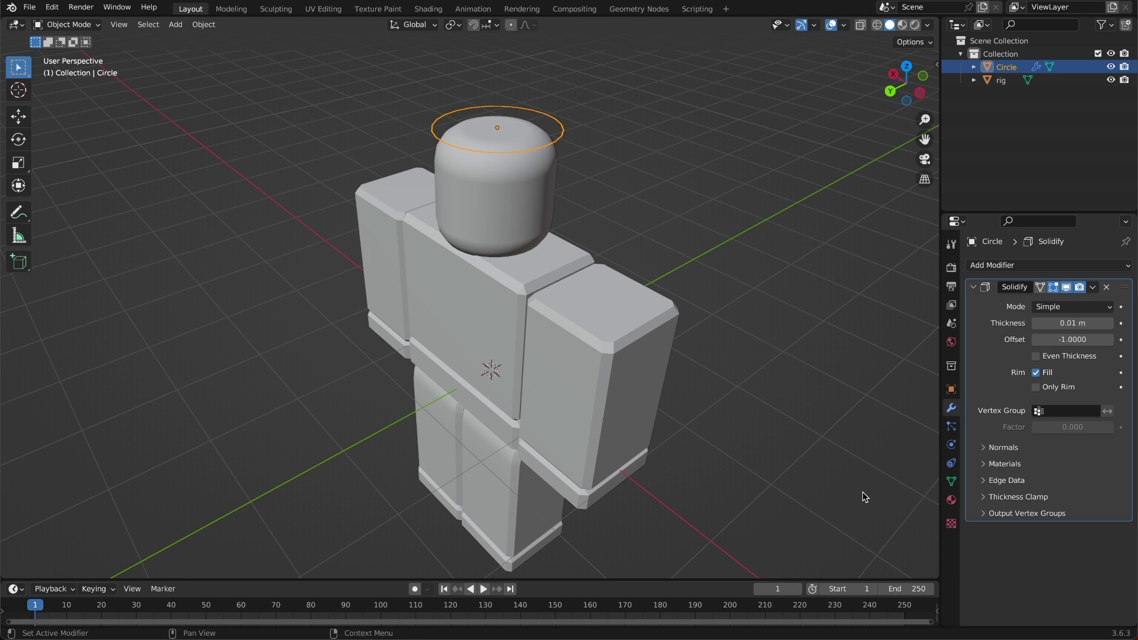
{"action": "scroll", "coordinate": [723, 261], "scroll_direction": "left", "scroll_amount": 5}
{"action": "scroll", "coordinate": [723, 261], "scroll_direction": "up", "scroll_amount": 5, "text": "shift"}
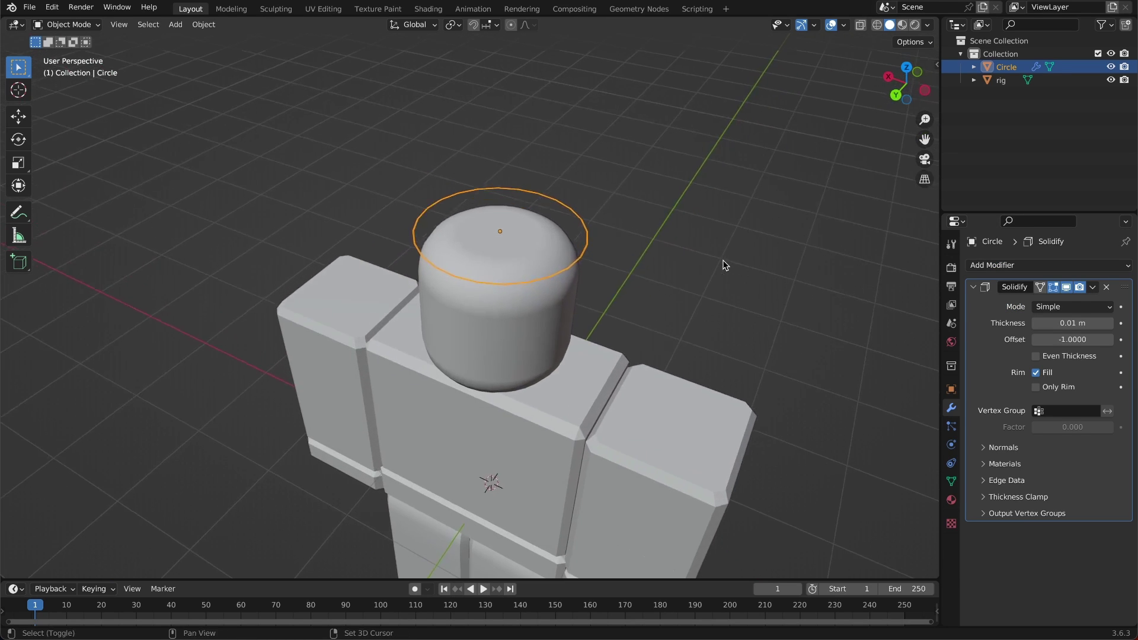
{"action": "scroll", "coordinate": [723, 261], "scroll_direction": "up", "scroll_amount": 4, "text": "ctrl"}
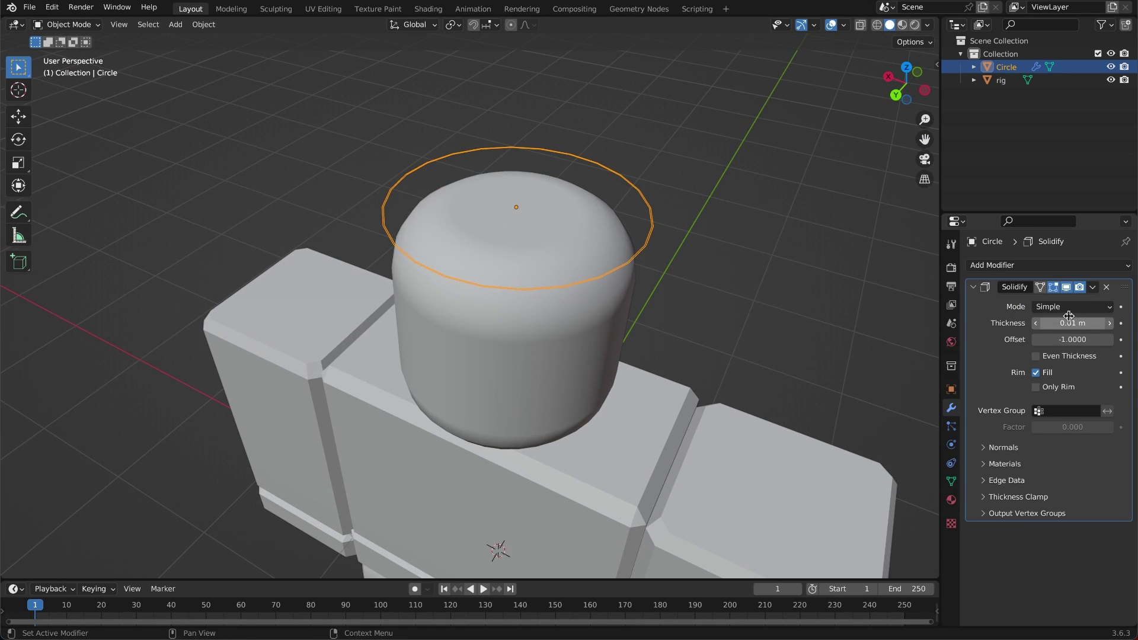
{"action": "left_click_drag", "start_coordinate": [1074, 322], "coordinate": [1071, 323]}
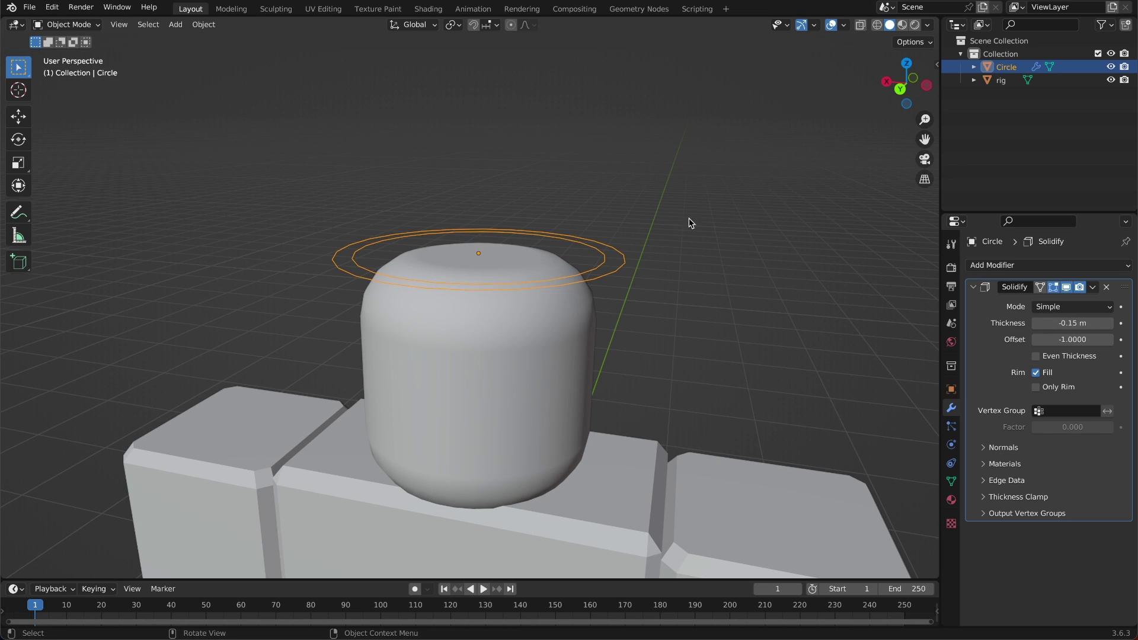
Extrude the circle's vertices about 0.25 m upward along Z to form a band around the head.
{"action": "left_click", "coordinate": [624, 237]}
{"action": "left_click", "coordinate": [602, 256]}
{"action": "key", "text": "Tab"}
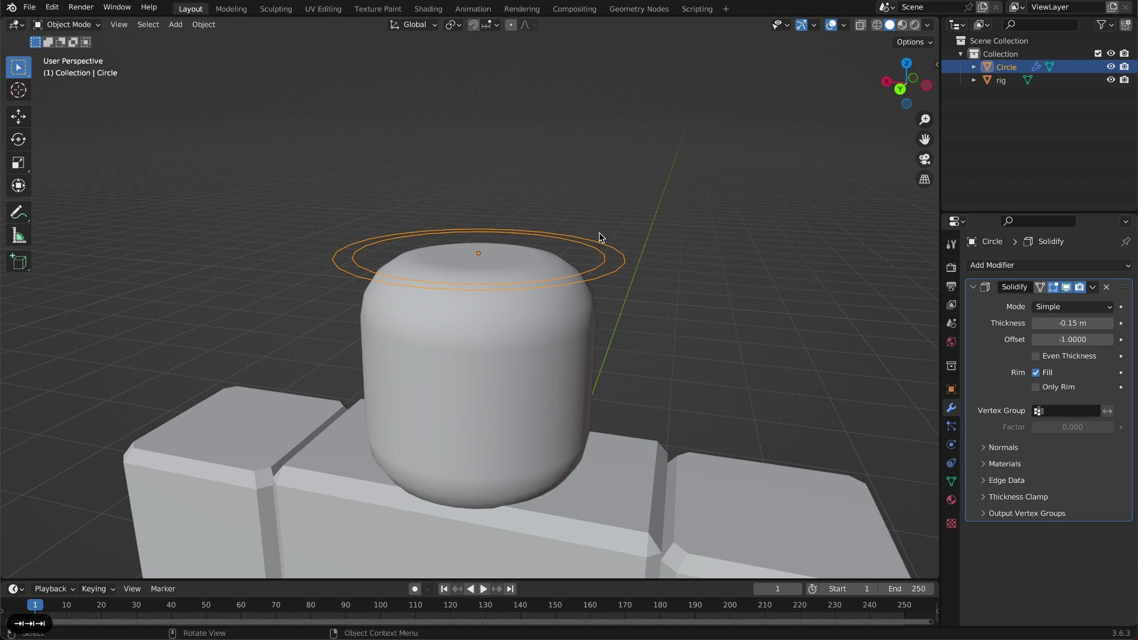
{"action": "key", "text": "e"}
{"action": "key", "text": "z"}
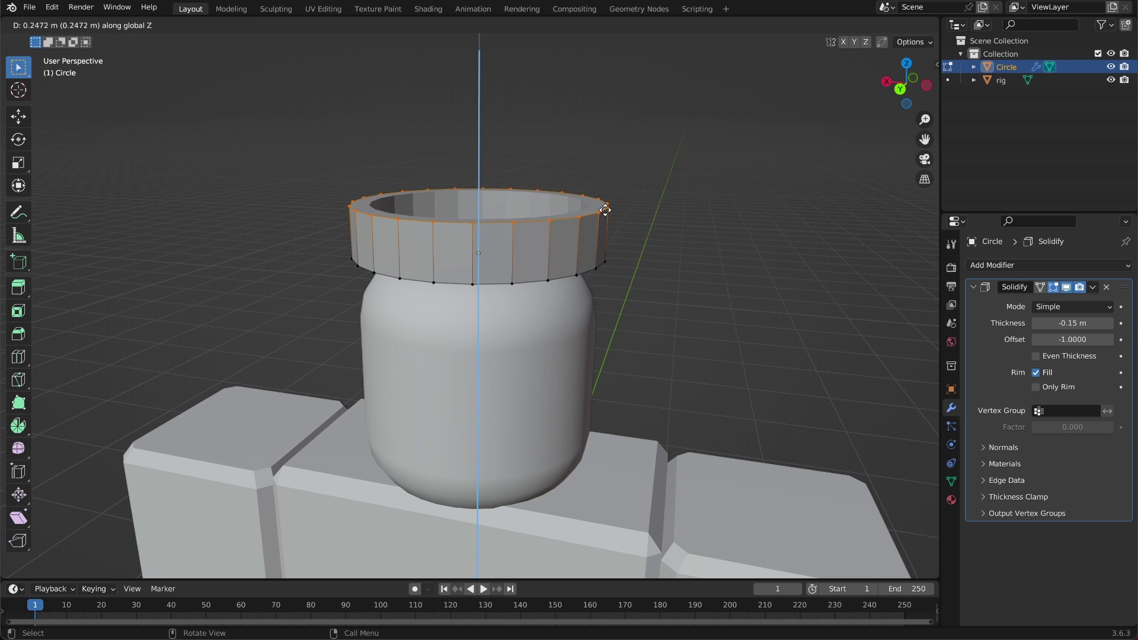
{"action": "left_click", "coordinate": [605, 210]}
{"action": "middle_click_drag", "start_coordinate": [604, 210], "coordinate": [603, 212]}
{"action": "key", "text": "Tab"}
{"action": "scroll", "coordinate": [617, 295], "scroll_direction": "down", "scroll_amount": 4}
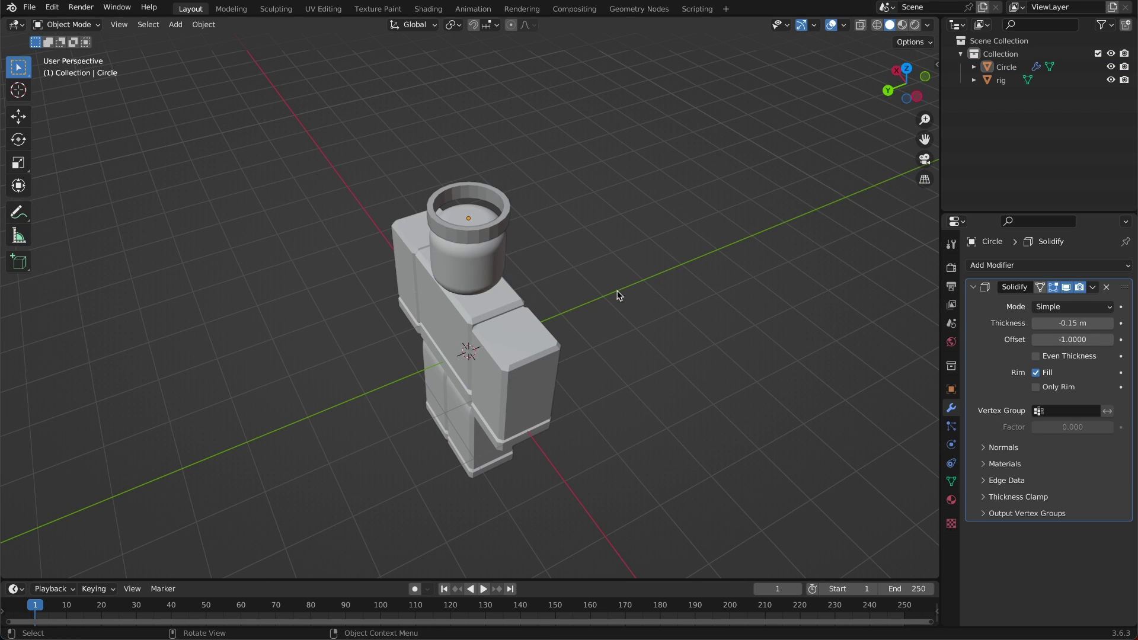
Paste the copied reference headband into the scene and raise it about 3.01 m along Z to head height.
{"action": "key", "text": "super+v"}
{"action": "middle_click_drag", "start_coordinate": [617, 294], "coordinate": [618, 295]}
{"action": "key", "text": "g"}
{"action": "key", "text": "z"}
{"action": "left_click", "coordinate": [636, 165]}
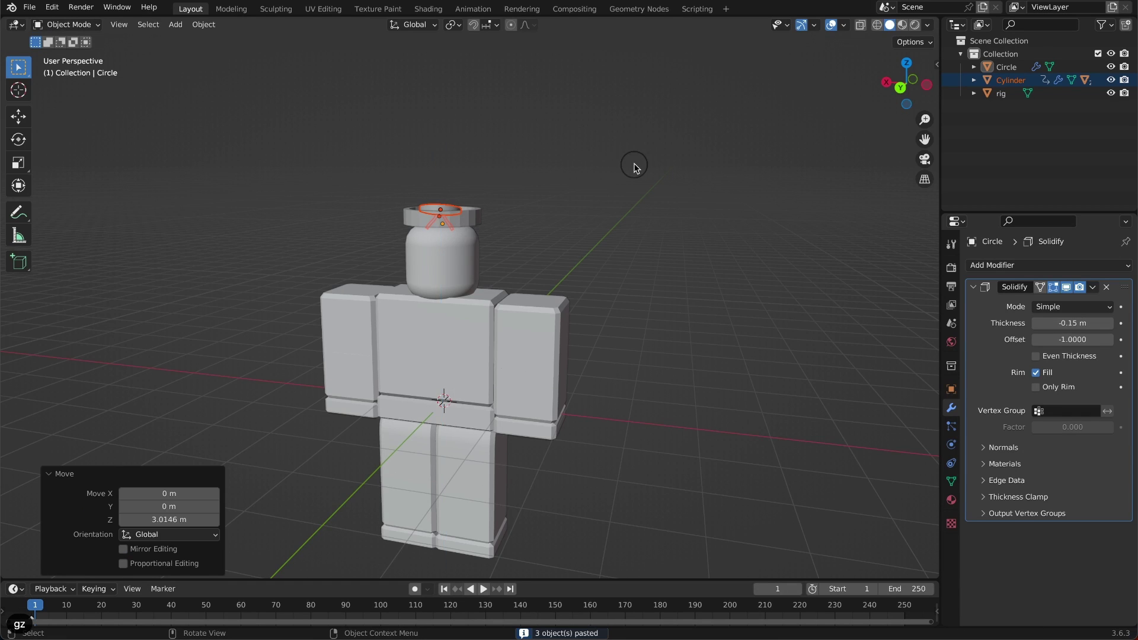
Move the pasted headband about 2.22 m along X so it sits beside the rig's head.
{"action": "middle_click_drag", "start_coordinate": [635, 165], "coordinate": [628, 164]}
{"action": "key", "text": "g"}
{"action": "key", "text": "y"}
{"action": "key", "text": "x"}
{"action": "left_click", "coordinate": [481, 192]}
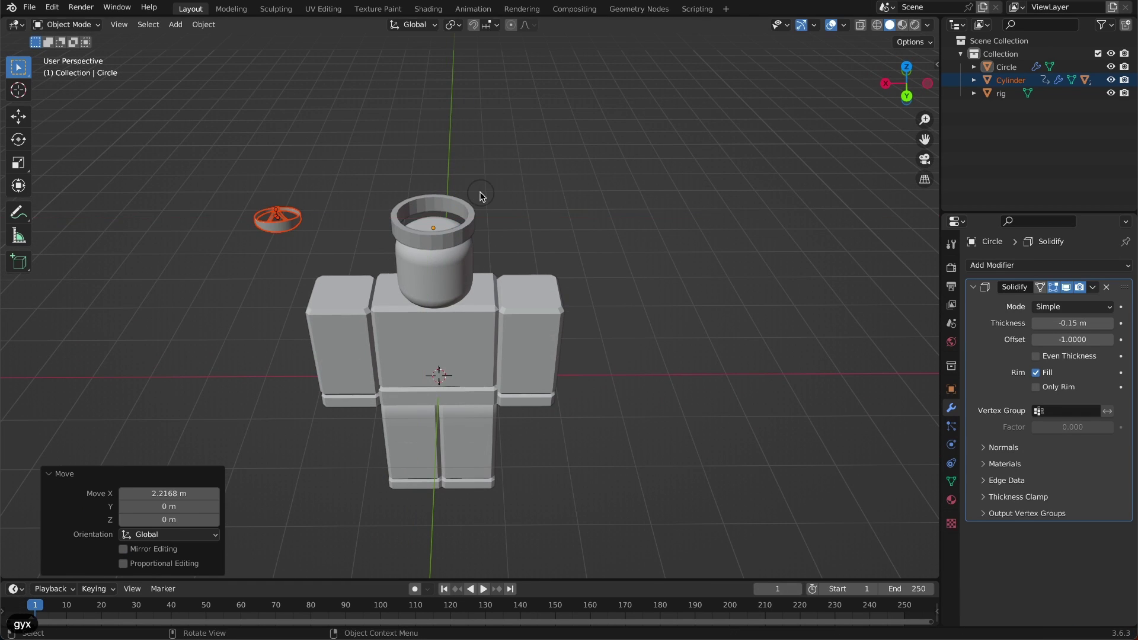
Scale the band around the head along Z by about 0.85.
{"action": "middle_click_drag", "start_coordinate": [481, 192], "coordinate": [481, 193]}
{"action": "scroll", "coordinate": [481, 193], "scroll_direction": "up", "scroll_amount": 5}
{"action": "left_click", "coordinate": [691, 124]}
{"action": "middle_click_drag", "start_coordinate": [691, 125], "coordinate": [691, 125]}
{"action": "scroll", "coordinate": [691, 124], "scroll_direction": "down", "scroll_amount": 3}
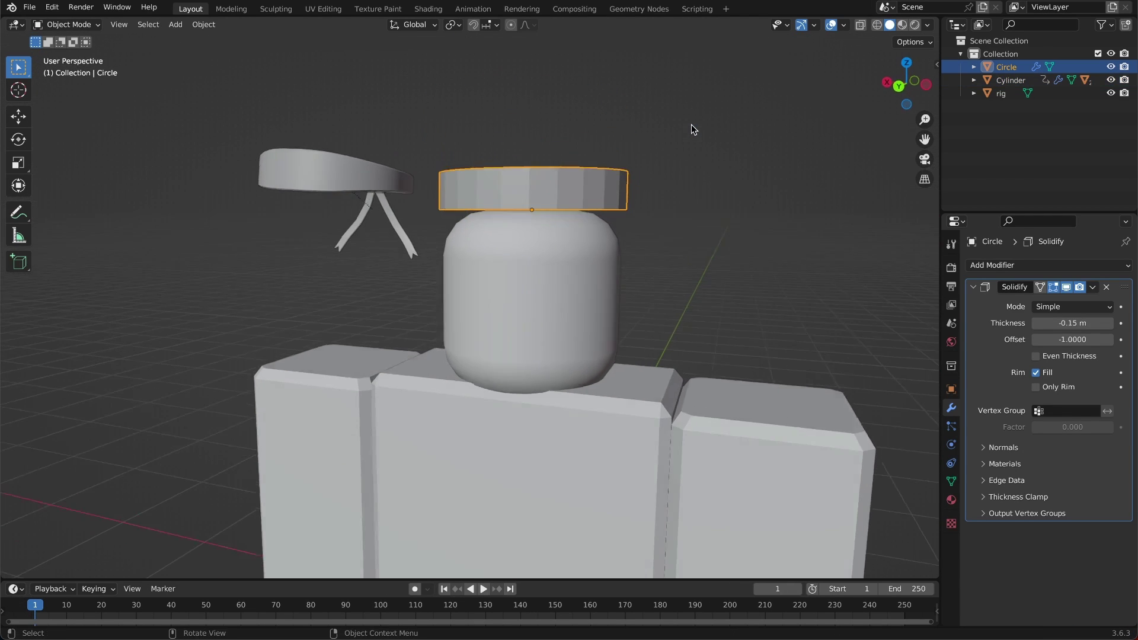
{"action": "key", "text": "s"}
{"action": "key", "text": "z"}
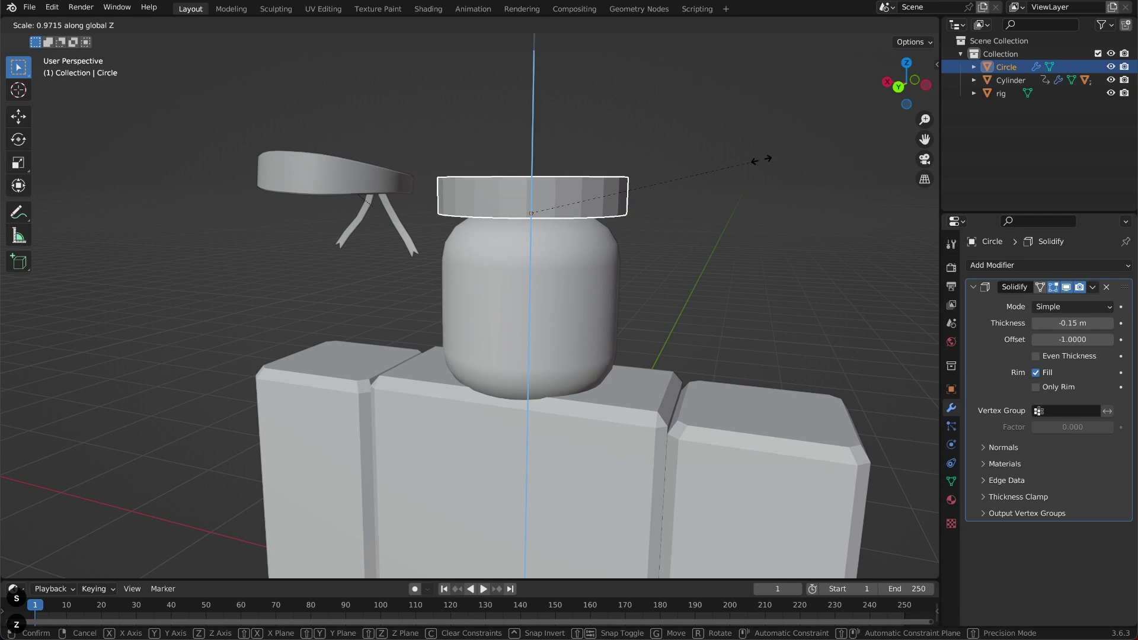
{"action": "left_click", "coordinate": [727, 147]}
Set the band's Solidify thickness to -0.05 m and add a Bevel modifier to it.
{"action": "middle_click_drag", "start_coordinate": [726, 147], "coordinate": [885, 329]}
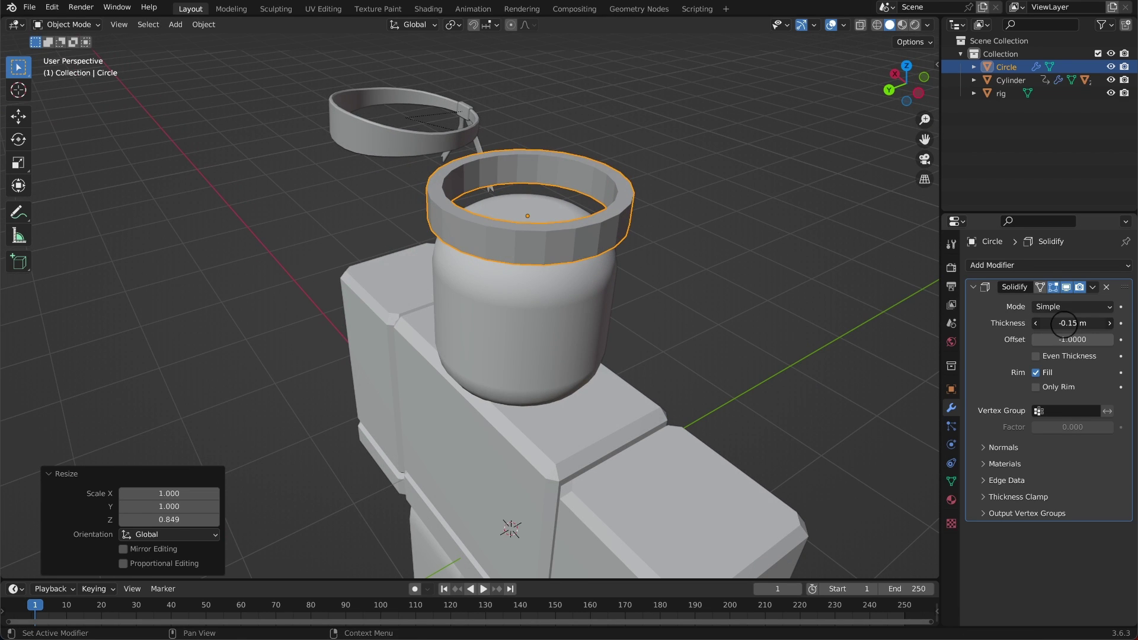
{"action": "mouse_move", "coordinate": [1060, 323]}
{"action": "left_mouse_down"}
{"action": "mouse_move", "coordinate": [1049, 323]}
{"action": "mouse_move", "coordinate": [1070, 323]}
{"action": "left_mouse_up"}
{"action": "left_click", "coordinate": [1055, 266]}
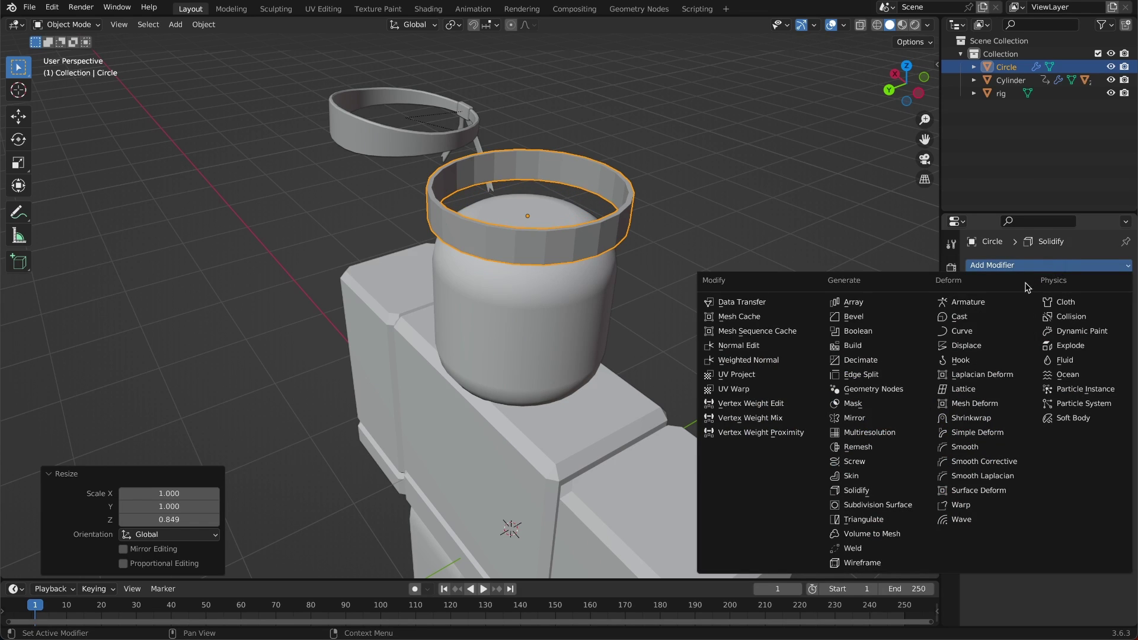
{"action": "left_click", "coordinate": [887, 320]}
Examine the reference headband's edges and slope up close and from the side, comparing it with the new band.
{"action": "middle_click_drag", "start_coordinate": [884, 323], "coordinate": [864, 330]}
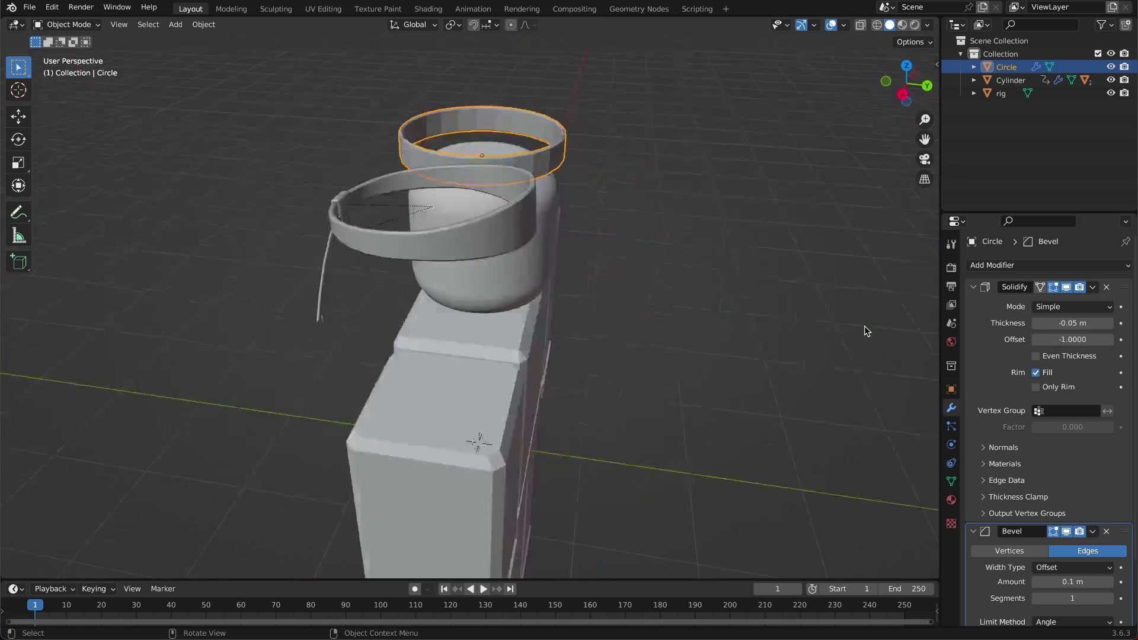
{"action": "scroll", "coordinate": [864, 326], "scroll_direction": "up", "scroll_amount": 3}
{"action": "scroll", "coordinate": [865, 326], "scroll_direction": "down", "scroll_amount": 3, "text": "shift"}
{"action": "scroll", "coordinate": [865, 326], "scroll_direction": "up", "scroll_amount": 8, "text": "ctrl"}
{"action": "scroll", "coordinate": [544, 274], "scroll_direction": "down", "scroll_amount": 2, "text": "ctrl"}
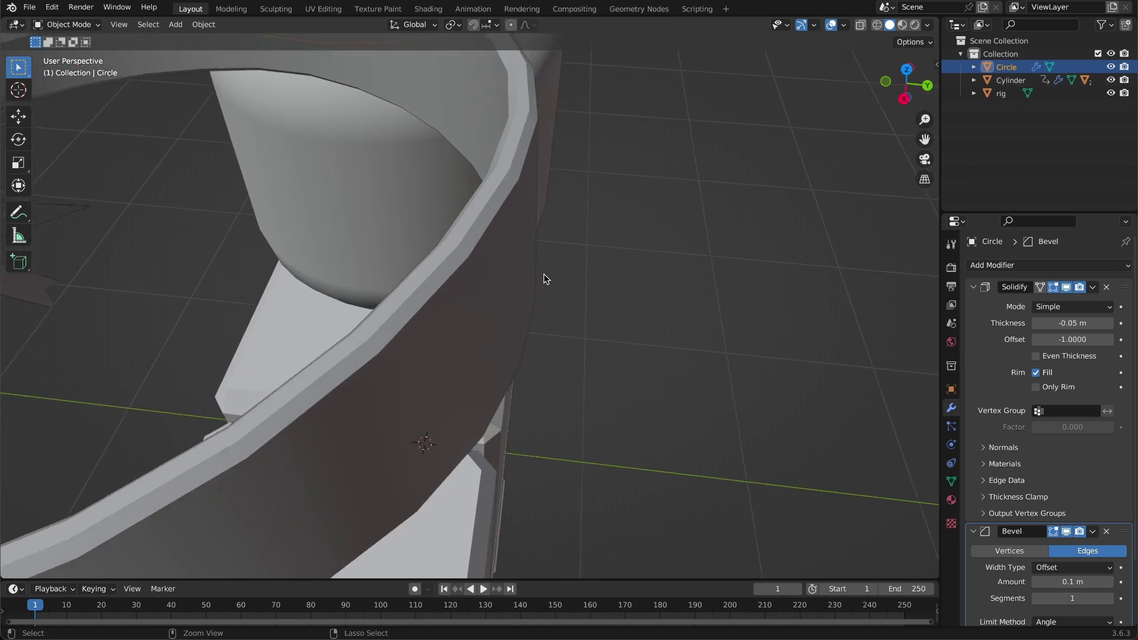
{"action": "scroll", "coordinate": [544, 274], "scroll_direction": "down", "scroll_amount": 5, "text": "ctrl"}
{"action": "scroll", "coordinate": [544, 275], "scroll_direction": "right", "scroll_amount": 8}
{"action": "scroll", "coordinate": [544, 274], "scroll_direction": "left", "scroll_amount": 5}
{"action": "scroll", "coordinate": [544, 274], "scroll_direction": "down", "scroll_amount": 5, "text": "ctrl"}
{"action": "scroll", "coordinate": [544, 275], "scroll_direction": "up", "scroll_amount": 3}
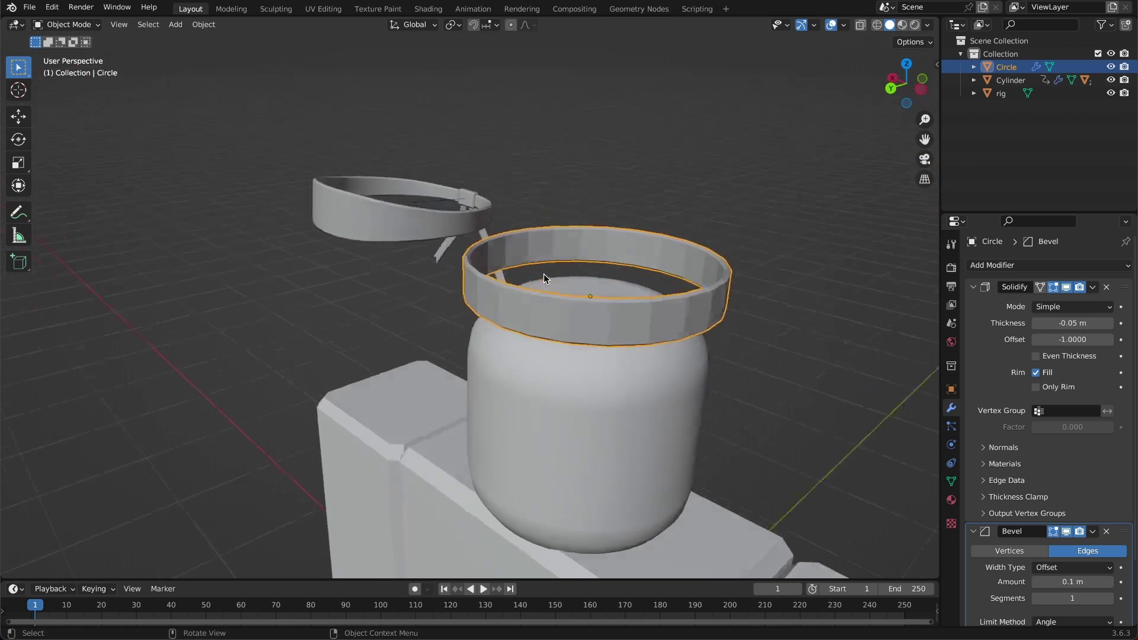
{"action": "scroll", "coordinate": [544, 275], "scroll_direction": "down", "scroll_amount": 4}
{"action": "middle_click_drag", "start_coordinate": [354, 217], "coordinate": [518, 198]}
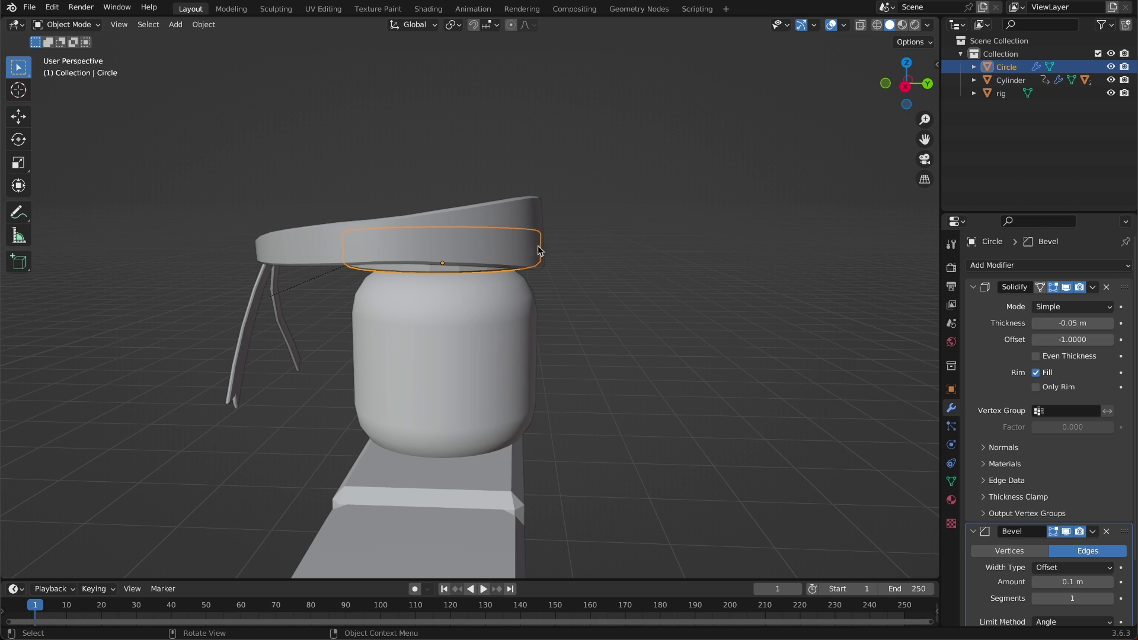
Enter Edit Mode on the new headband and select two adjacent faces at its front in face selection mode.
{"action": "middle_click_drag", "start_coordinate": [366, 287], "coordinate": [389, 286]}
{"action": "scroll", "coordinate": [389, 286], "scroll_direction": "up", "scroll_amount": 5}
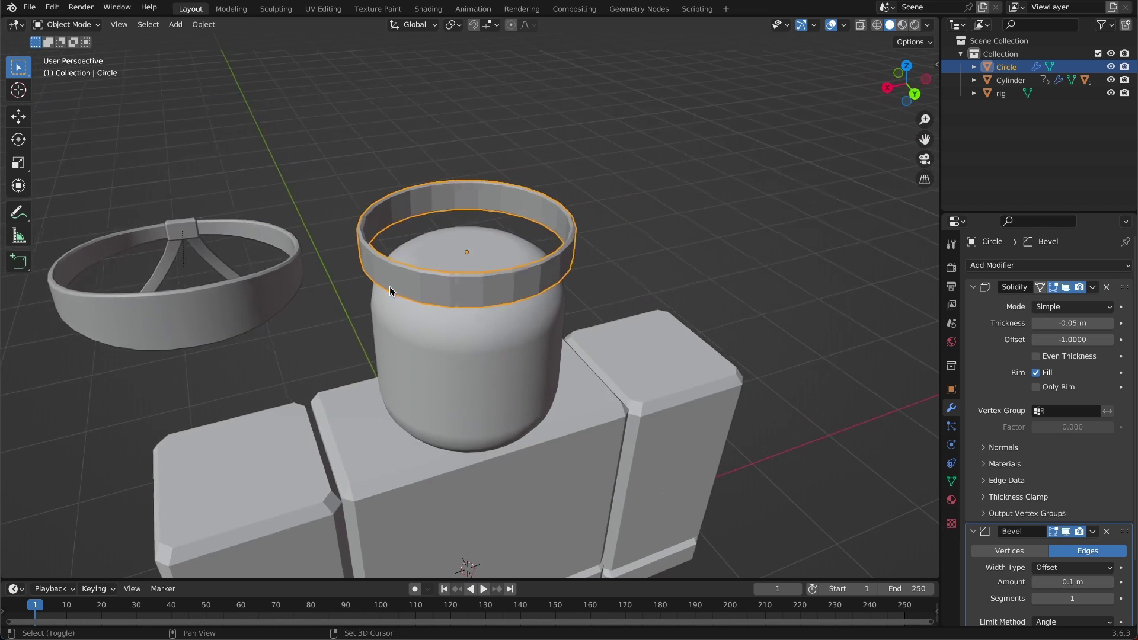
{"action": "key", "text": "Tab"}
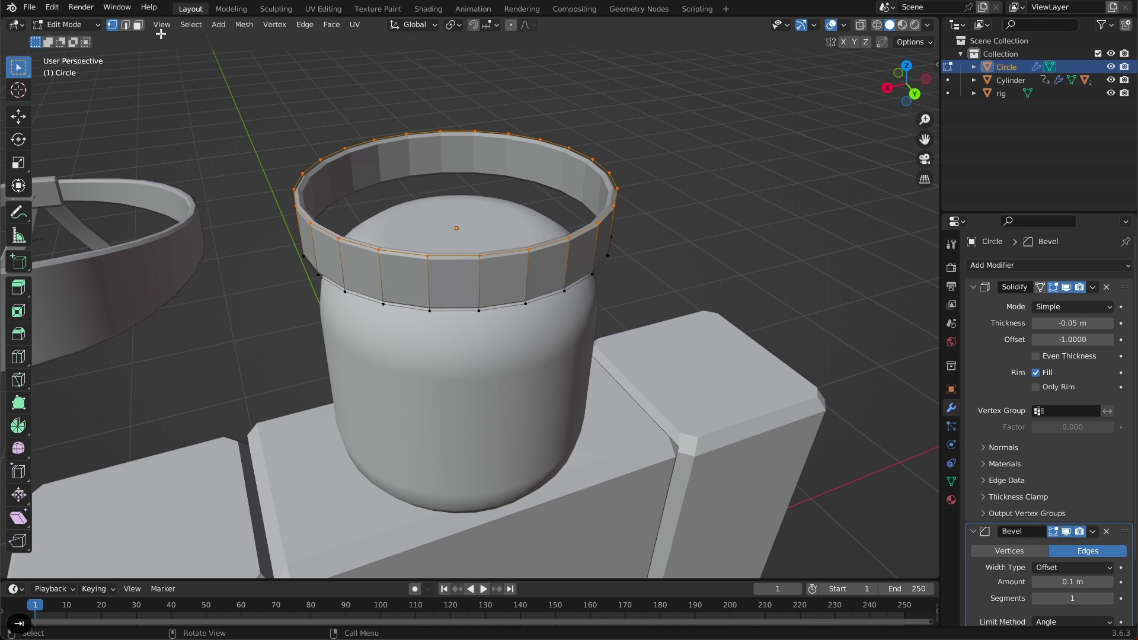
{"action": "left_click", "coordinate": [138, 25]}
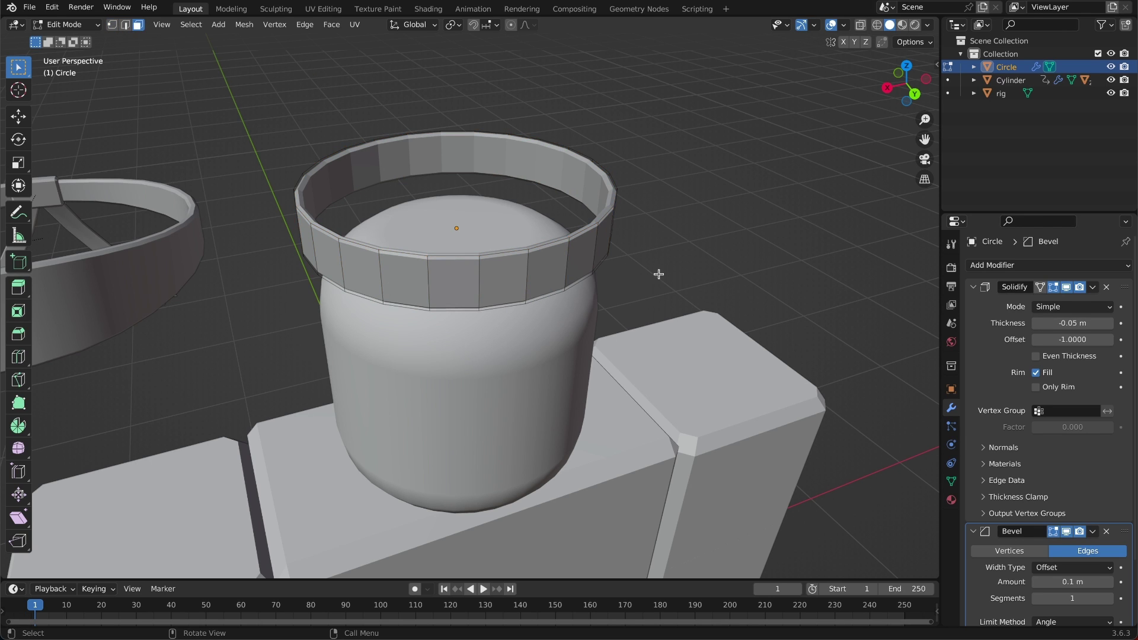
{"action": "middle_click_drag", "start_coordinate": [658, 274], "coordinate": [705, 242]}
{"action": "left_click", "coordinate": [528, 281]}
{"action": "left_click", "coordinate": [486, 282], "text": "shift"}
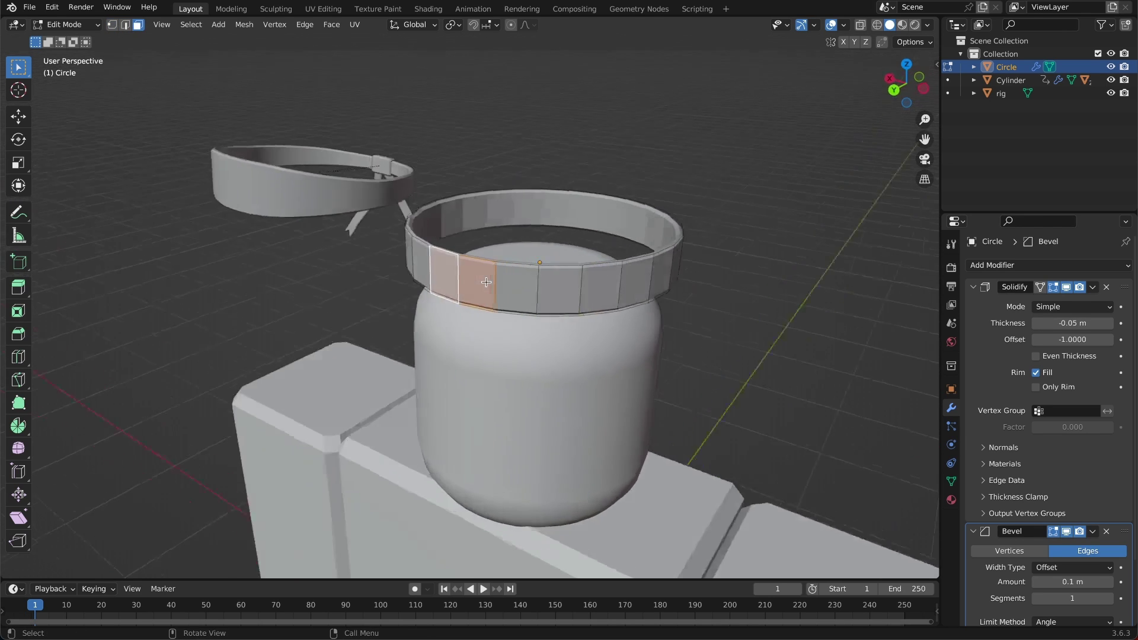
{"action": "scroll", "coordinate": [705, 241], "scroll_direction": "up", "scroll_amount": 3}
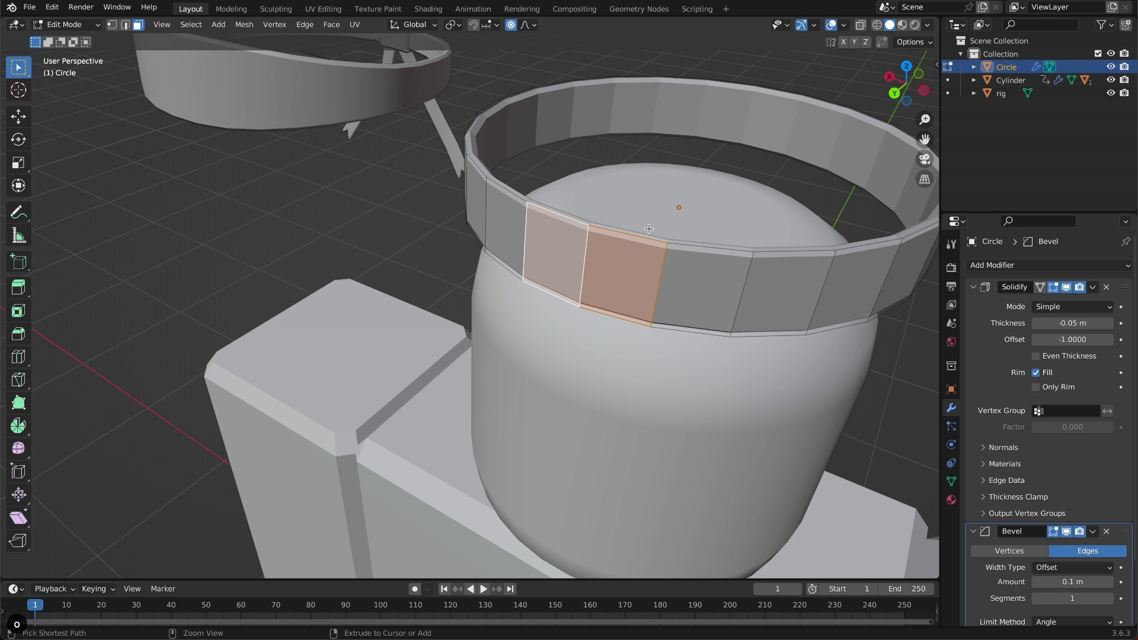
{"action": "scroll", "coordinate": [649, 229], "scroll_direction": "down", "scroll_amount": 4}
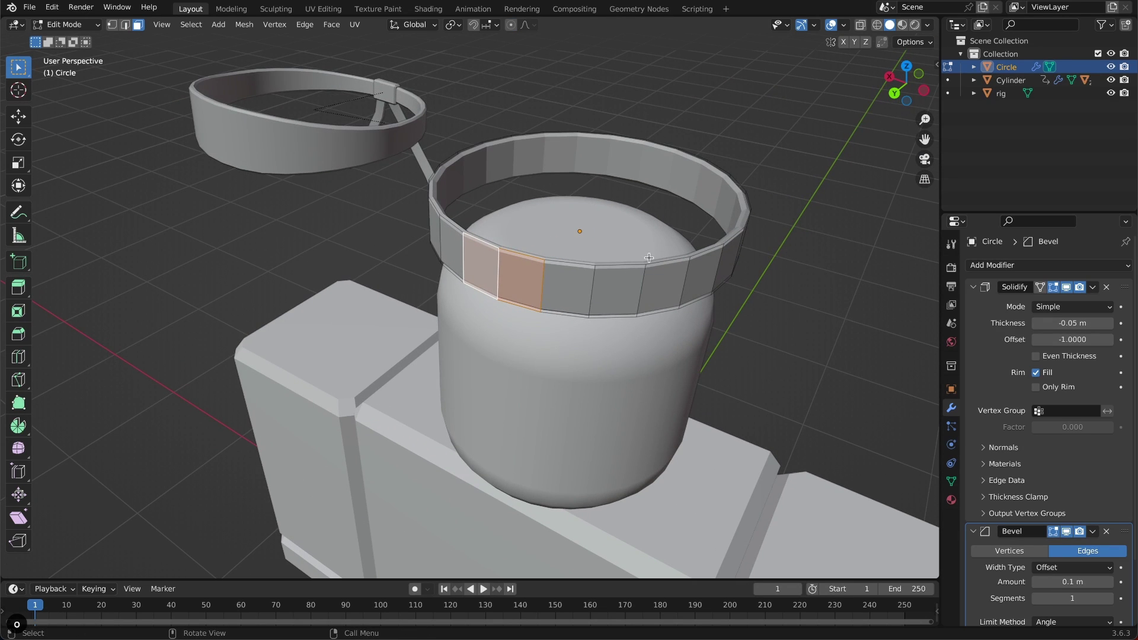
{"action": "key", "text": "g"}
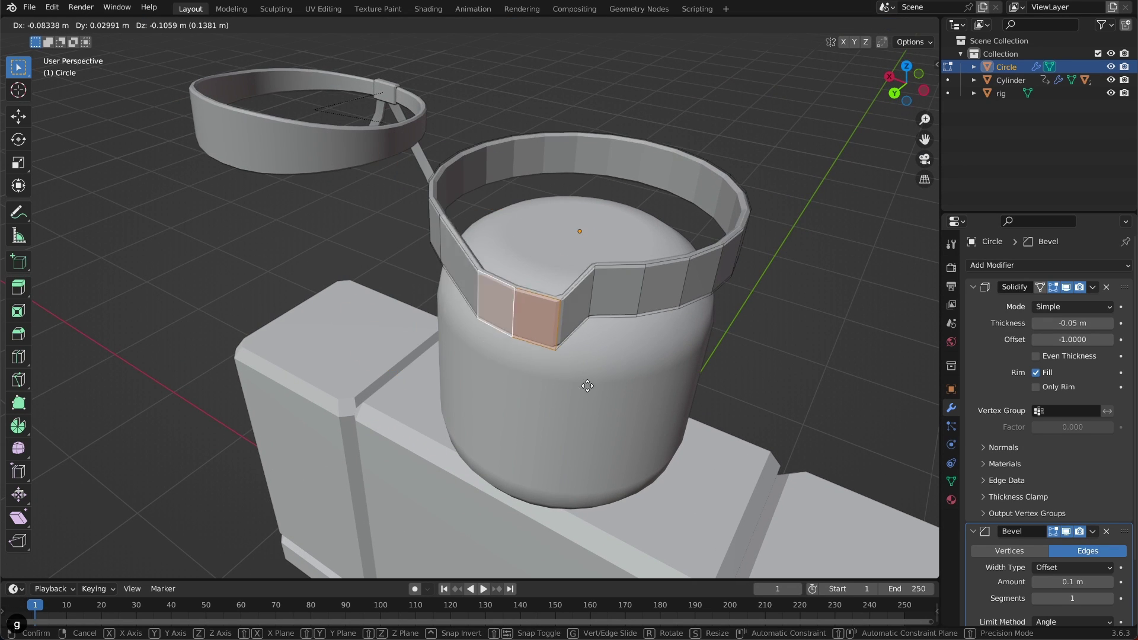
{"action": "key", "text": "Escape"}
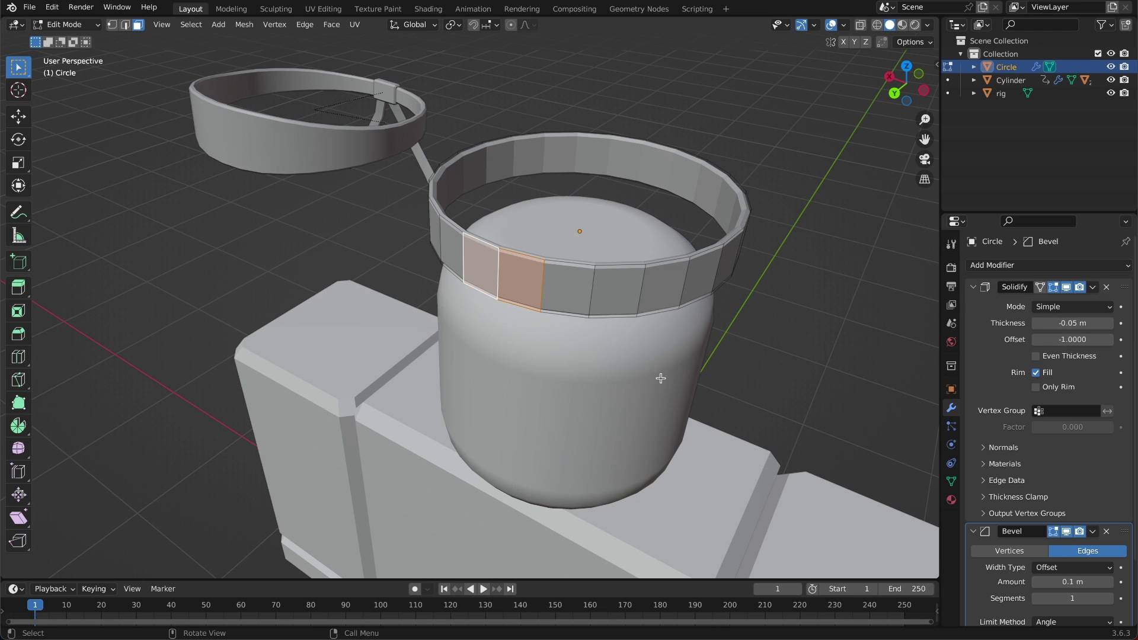
{"action": "key", "text": "g"}
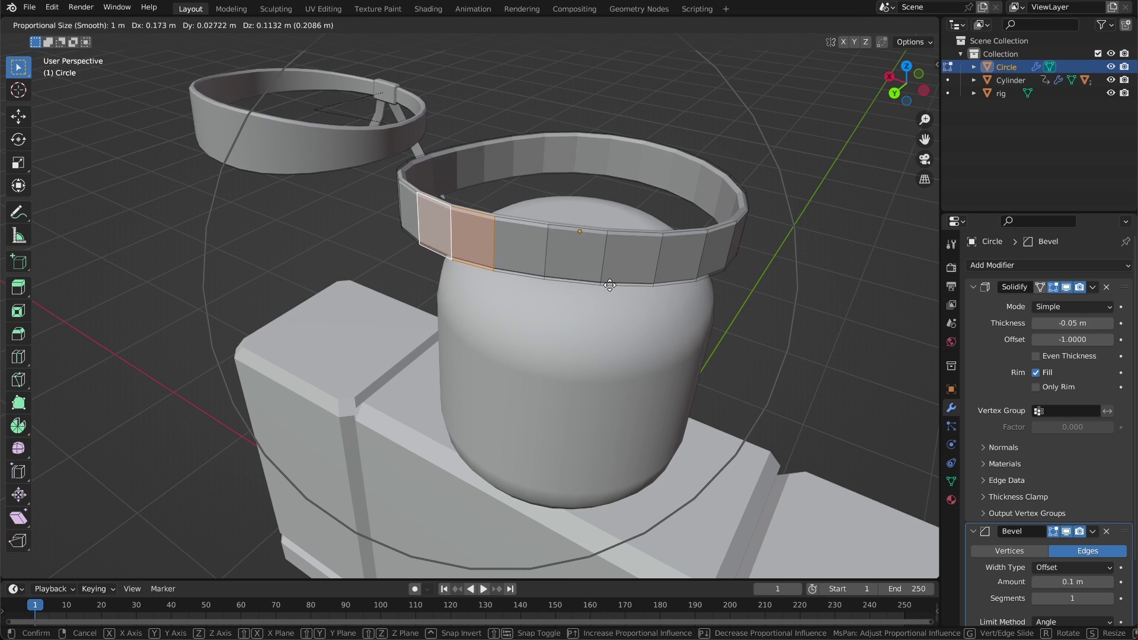
{"action": "scroll", "coordinate": [592, 308], "scroll_direction": "up", "scroll_amount": 5}
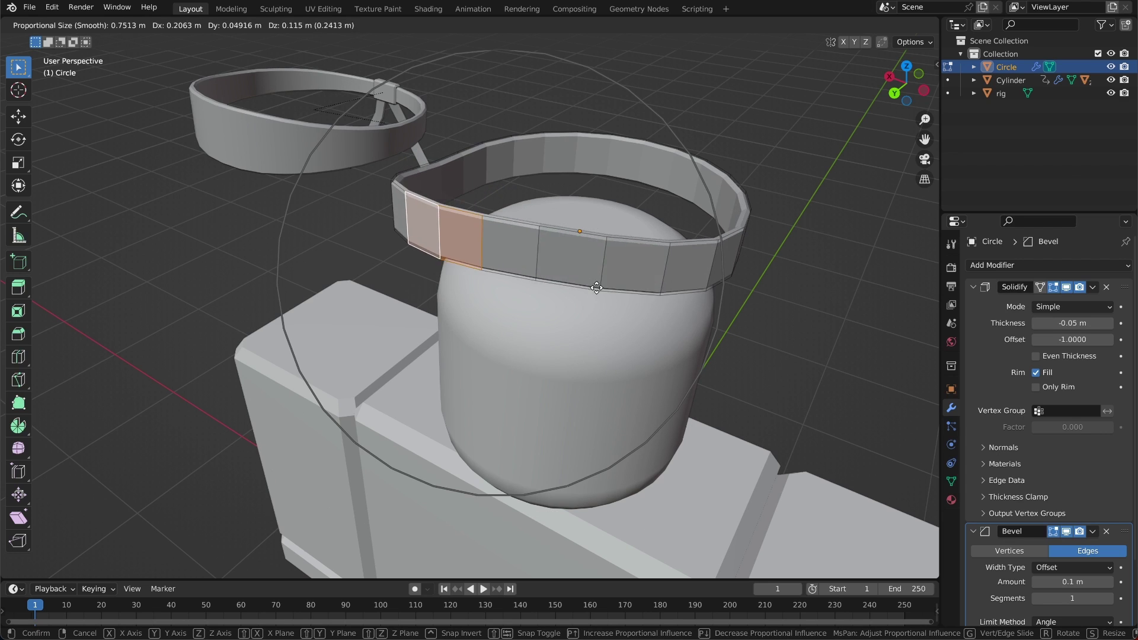
{"action": "scroll", "coordinate": [575, 330], "scroll_direction": "down", "scroll_amount": 15}
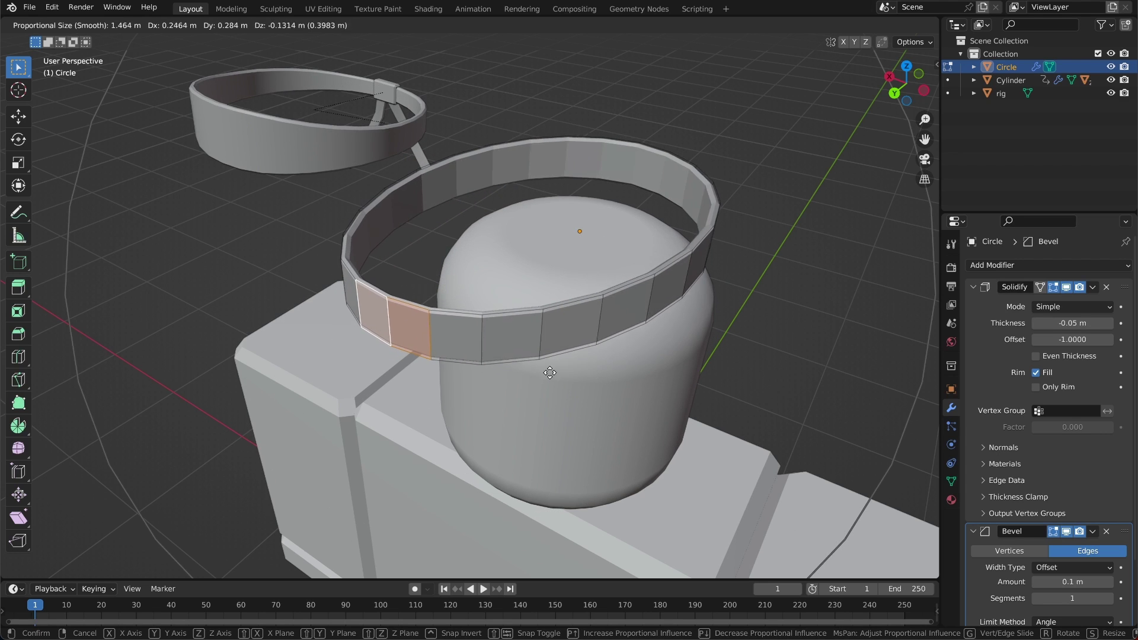
{"action": "scroll", "coordinate": [559, 365], "scroll_direction": "up", "scroll_amount": 10}
{"action": "right_click", "coordinate": [565, 364]}
Scale the selected front faces up along Z with proportional editing so the band gets taller at the front.
{"action": "middle_click_drag", "start_coordinate": [566, 363], "coordinate": [611, 297]}
{"action": "key", "text": "s"}
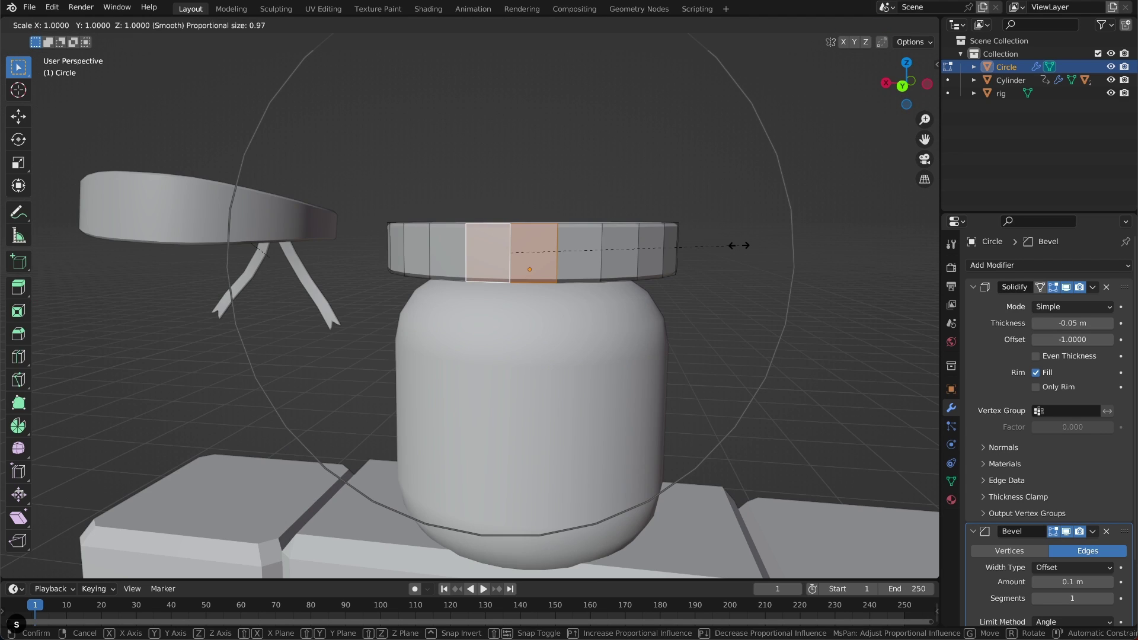
{"action": "key", "text": "z"}
{"action": "scroll", "coordinate": [791, 241], "scroll_direction": "up", "scroll_amount": 7}
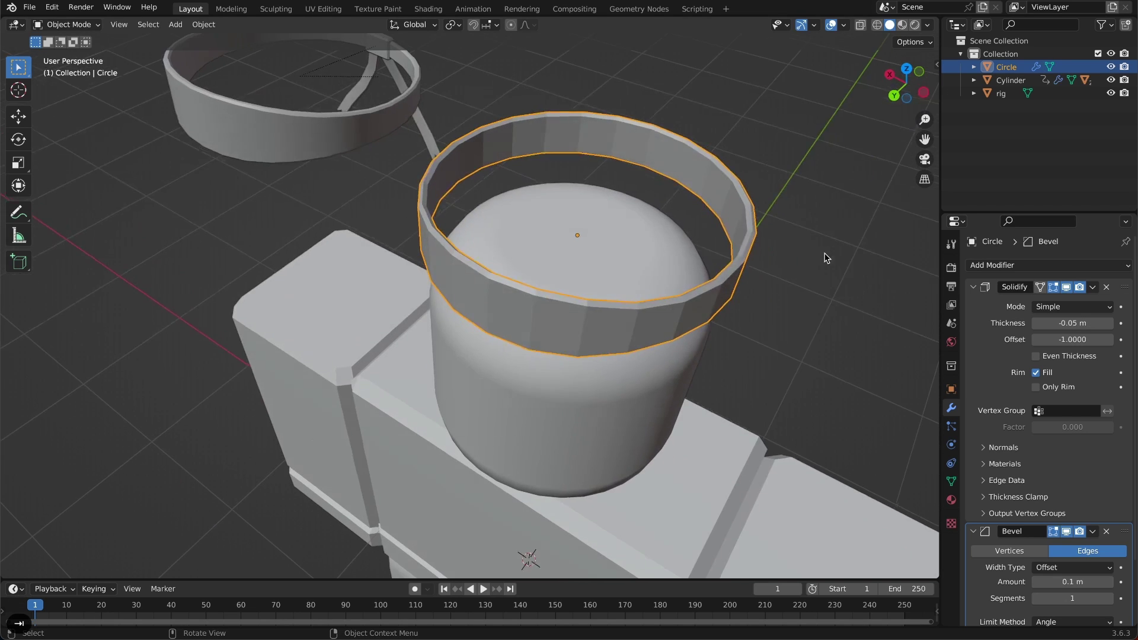
Select the vertical edge in the middle of the band's front and scale it along Z with proportional editing.
{"action": "middle_click_drag", "start_coordinate": [827, 257], "coordinate": [840, 258]}
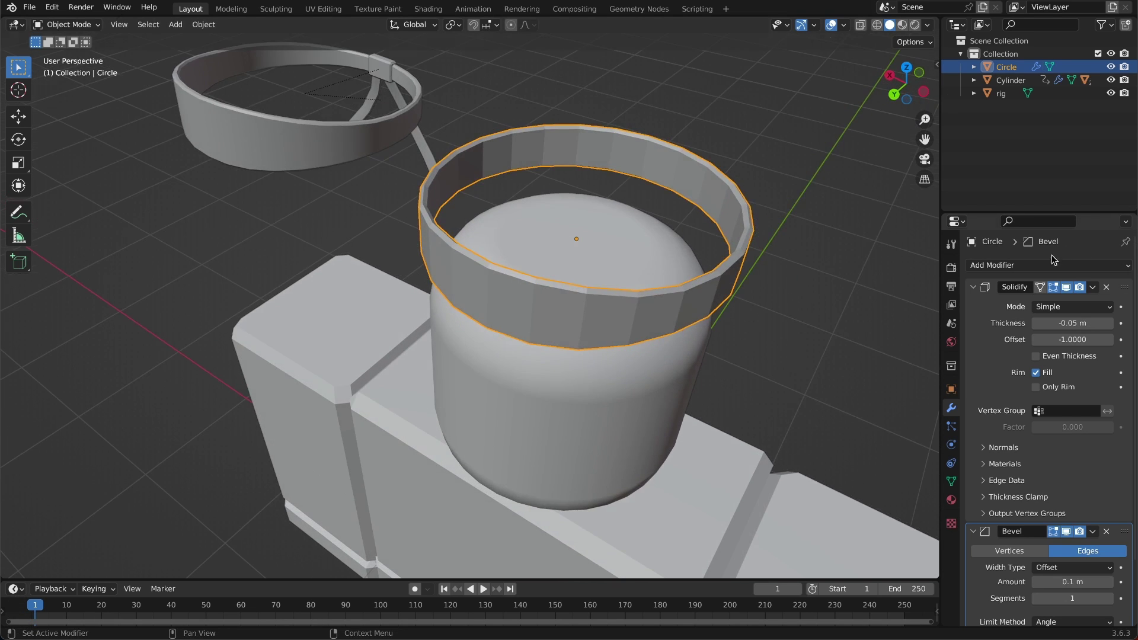
{"action": "key", "text": "2"}
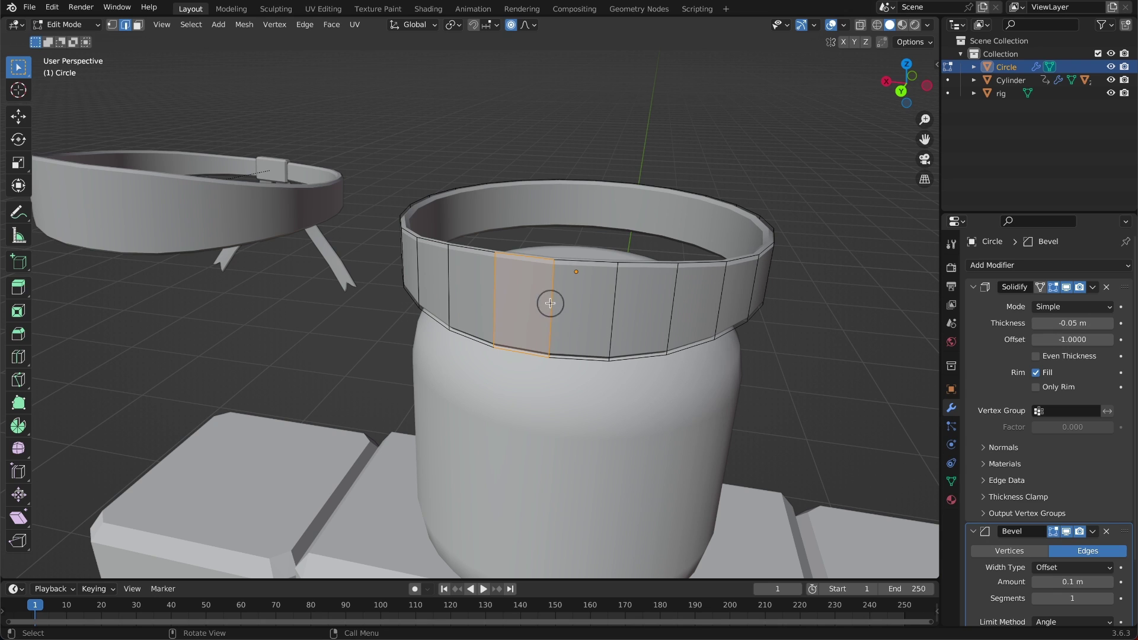
{"action": "left_click", "coordinate": [550, 303]}
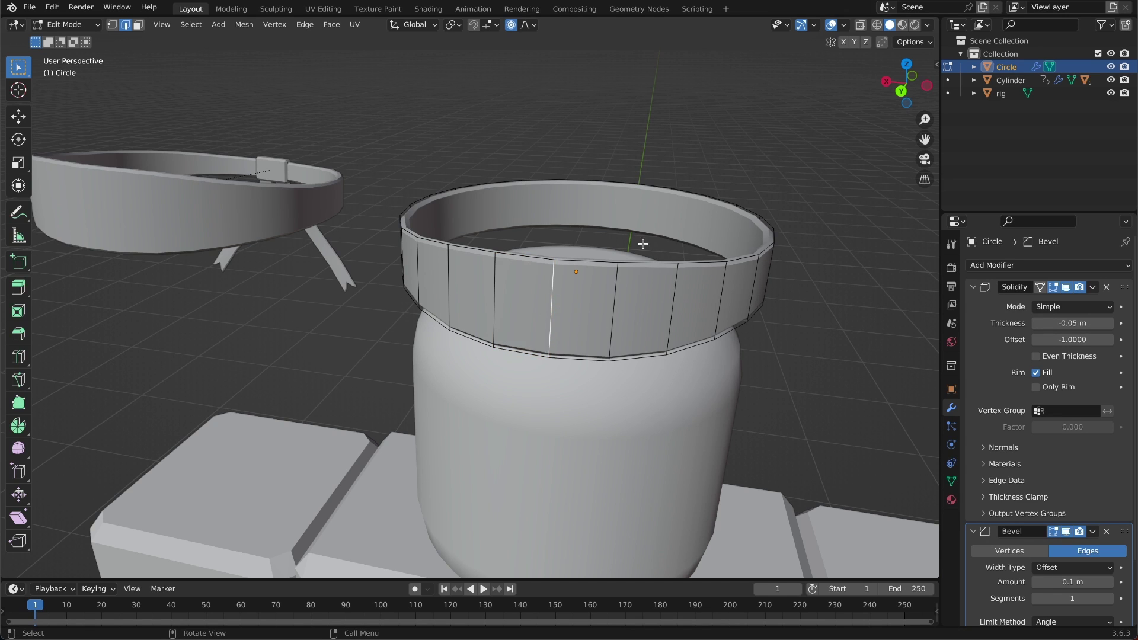
{"action": "middle_click_drag", "start_coordinate": [700, 298], "coordinate": [498, 350]}
{"action": "key", "text": "s"}
{"action": "key", "text": "z"}
{"action": "left_click", "coordinate": [749, 279]}
Refine the band's height taper with another proportional Z scale and set its Bevel amount to 0.015 m.
{"action": "key", "text": "s"}
{"action": "middle_click_drag", "start_coordinate": [682, 308], "coordinate": [765, 302]}
{"action": "key", "text": "z"}
{"action": "left_click", "coordinate": [639, 306]}
{"action": "left_click", "coordinate": [554, 240]}
{"action": "middle_click_drag", "start_coordinate": [788, 237], "coordinate": [760, 251]}
{"action": "key", "text": "s"}
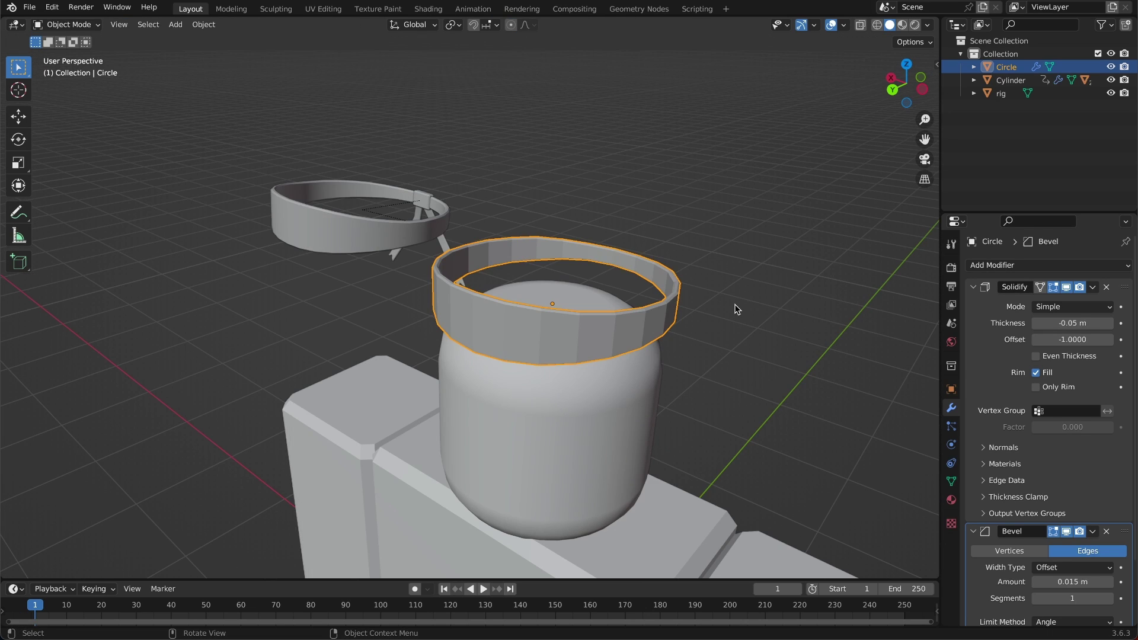
Add a 2 m cube to the scene to serve as the new headband's back knot.
{"action": "left_click", "coordinate": [709, 289]}
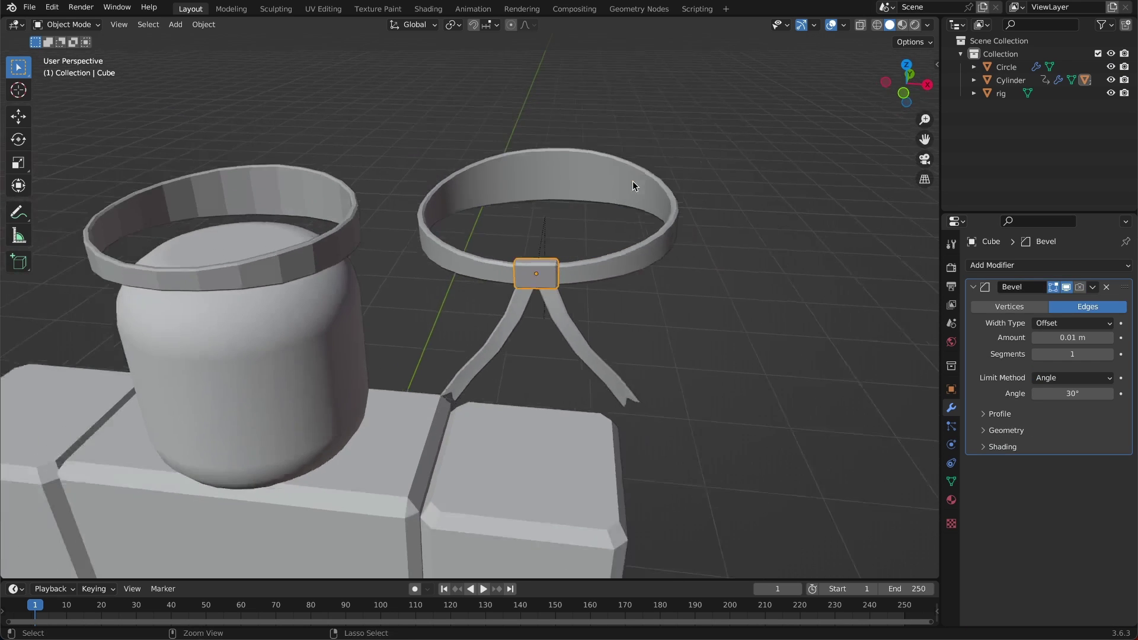
{"action": "scroll", "coordinate": [631, 180], "scroll_direction": "down", "scroll_amount": 1, "text": "ctrl"}
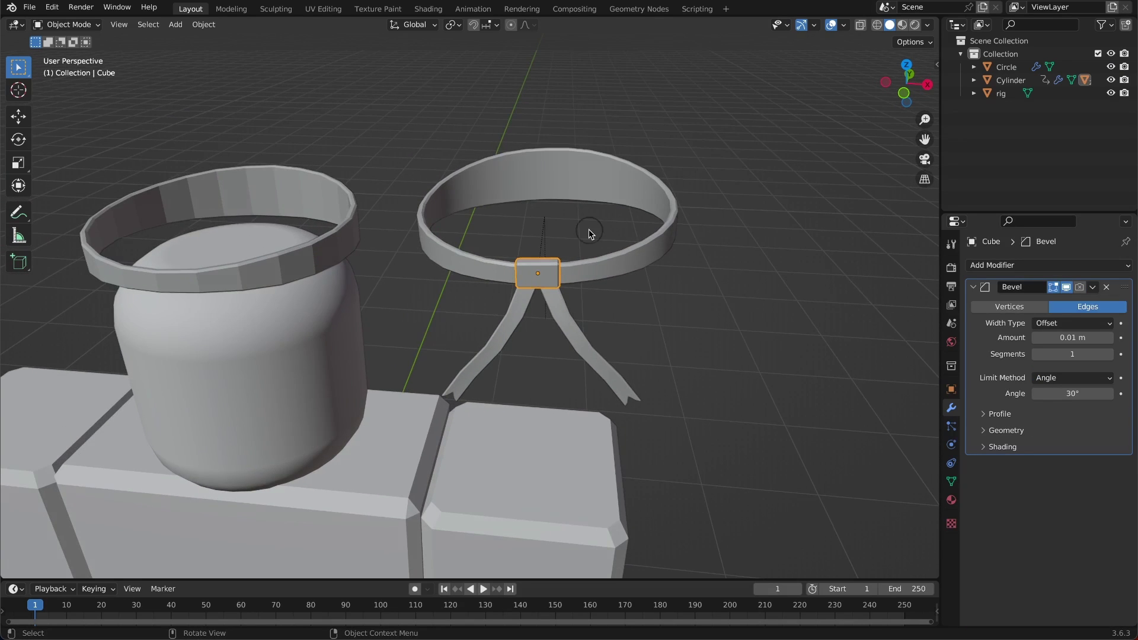
{"action": "left_click", "coordinate": [589, 228]}
{"action": "scroll", "coordinate": [588, 228], "scroll_direction": "down", "scroll_amount": 3, "text": "ctrl"}
{"action": "scroll", "coordinate": [589, 228], "scroll_direction": "left", "scroll_amount": 5, "text": "shift"}
{"action": "scroll", "coordinate": [589, 228], "scroll_direction": "down", "scroll_amount": 3, "text": "ctrl"}
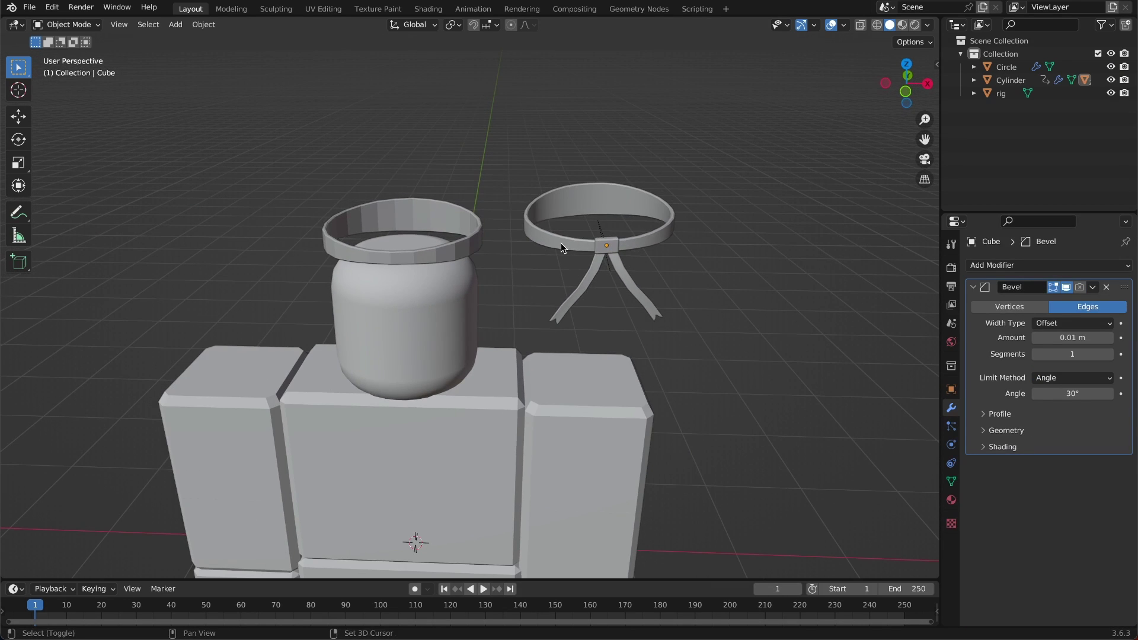
{"action": "key", "text": "shift+a"}
{"action": "left_click", "coordinate": [614, 259]}
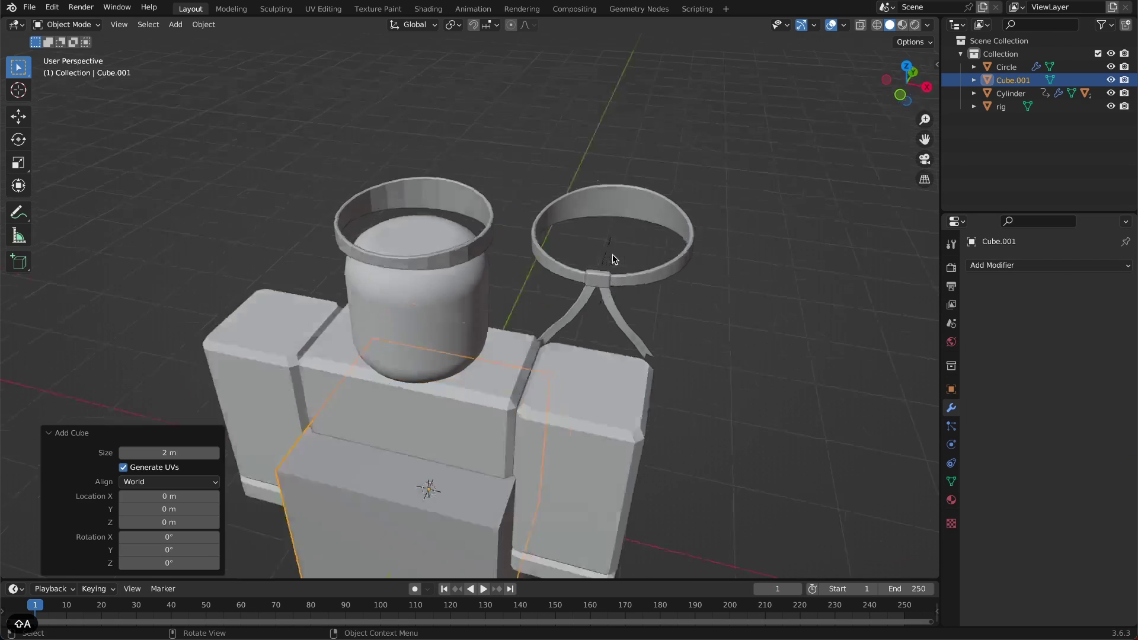
{"action": "scroll", "coordinate": [614, 259], "scroll_direction": "down", "scroll_amount": 3}
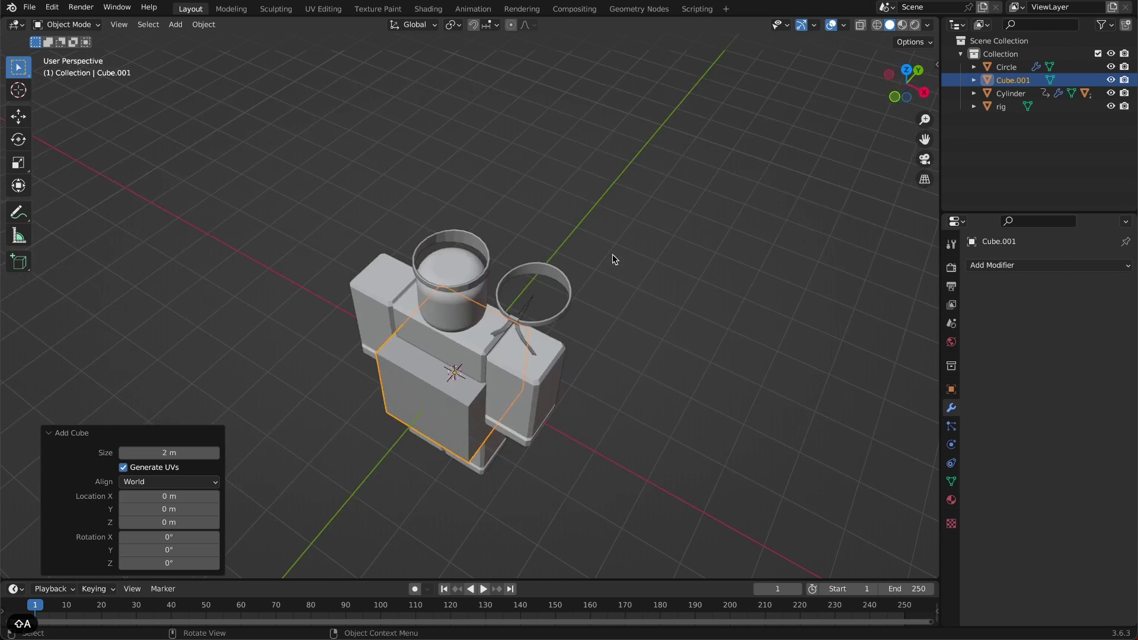
Move the cube about 3.05 m up along Z and -0.52 m along Y to the back of the headband.
{"action": "key", "text": "KP_3"}
{"action": "key", "text": "g"}
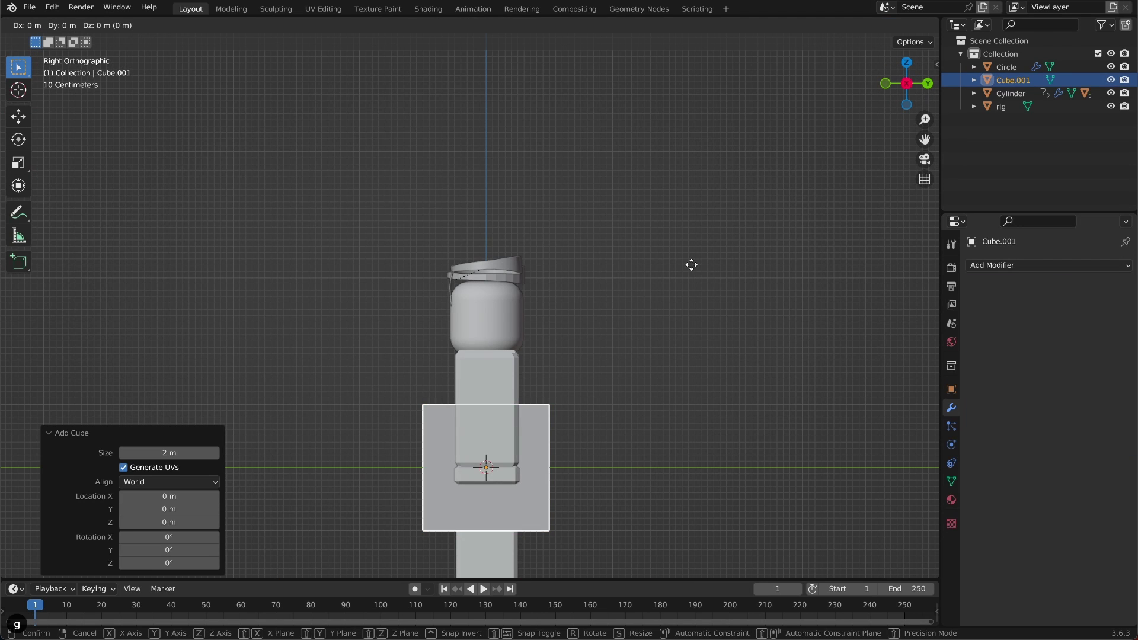
{"action": "key", "text": "z"}
{"action": "left_click", "coordinate": [701, 122]}
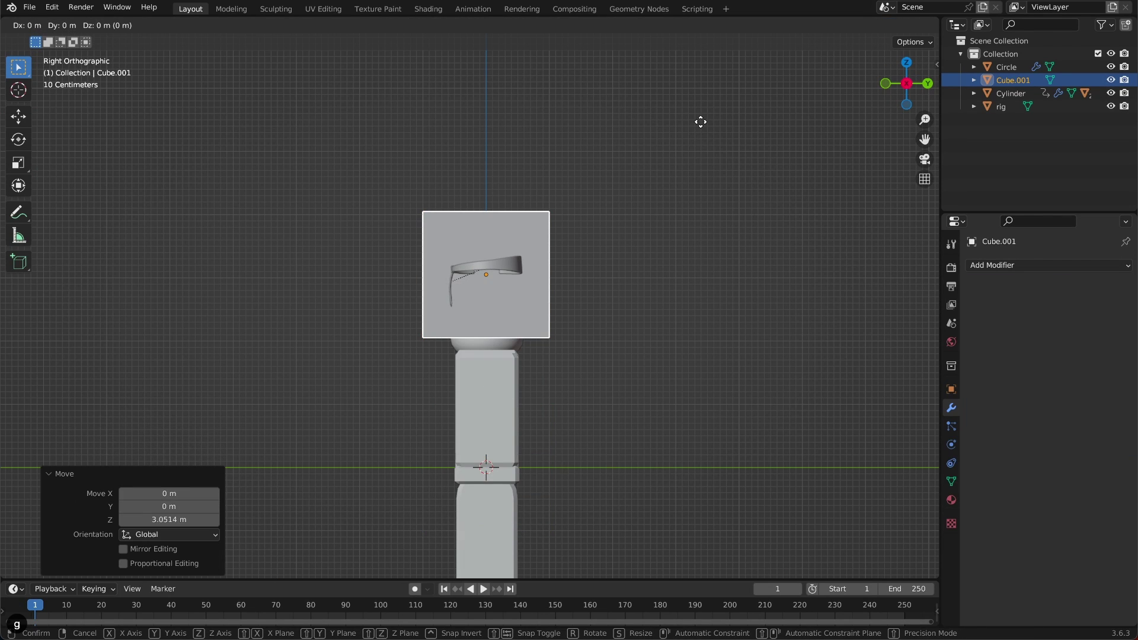
{"action": "key", "text": "y"}
{"action": "left_click", "coordinate": [691, 144]}
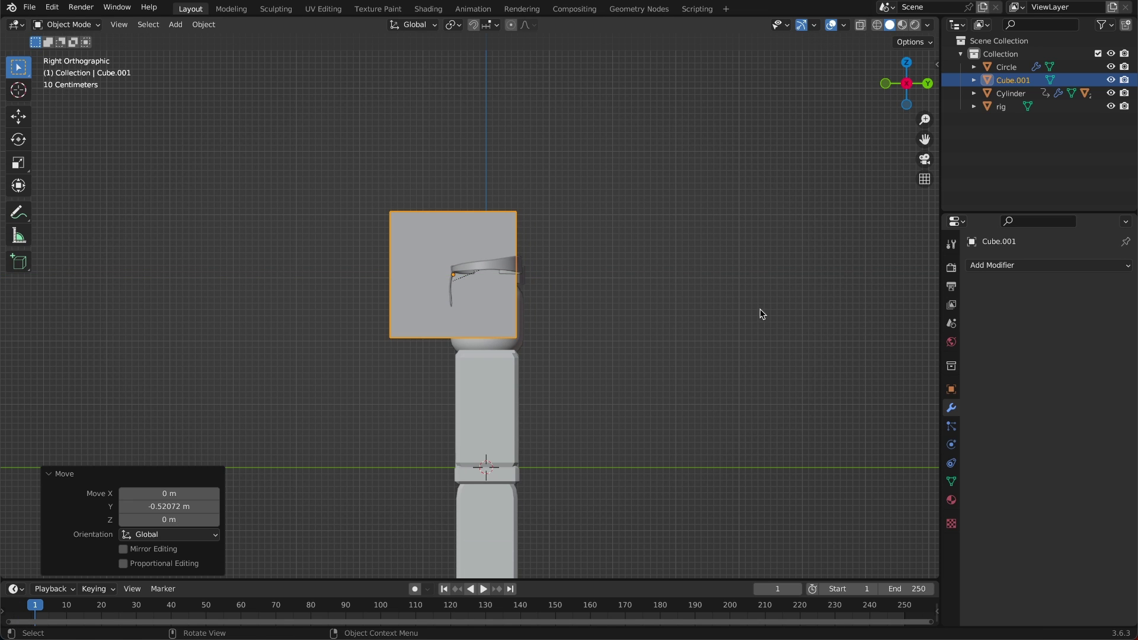
Scale the cube uniformly to 0.142 and flatten it along Y into a thin knot block.
{"action": "key", "text": "s"}
{"action": "left_click", "coordinate": [497, 286]}
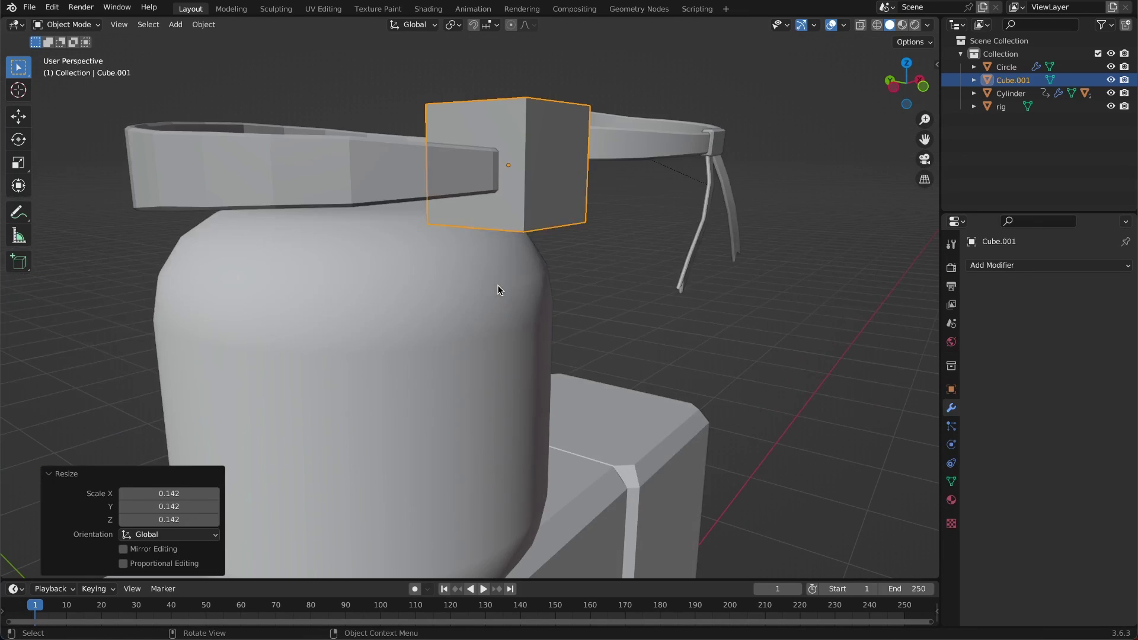
{"action": "middle_click_drag", "start_coordinate": [497, 289], "coordinate": [500, 286]}
{"action": "key", "text": "s"}
{"action": "key", "text": "x"}
{"action": "key", "text": "y"}
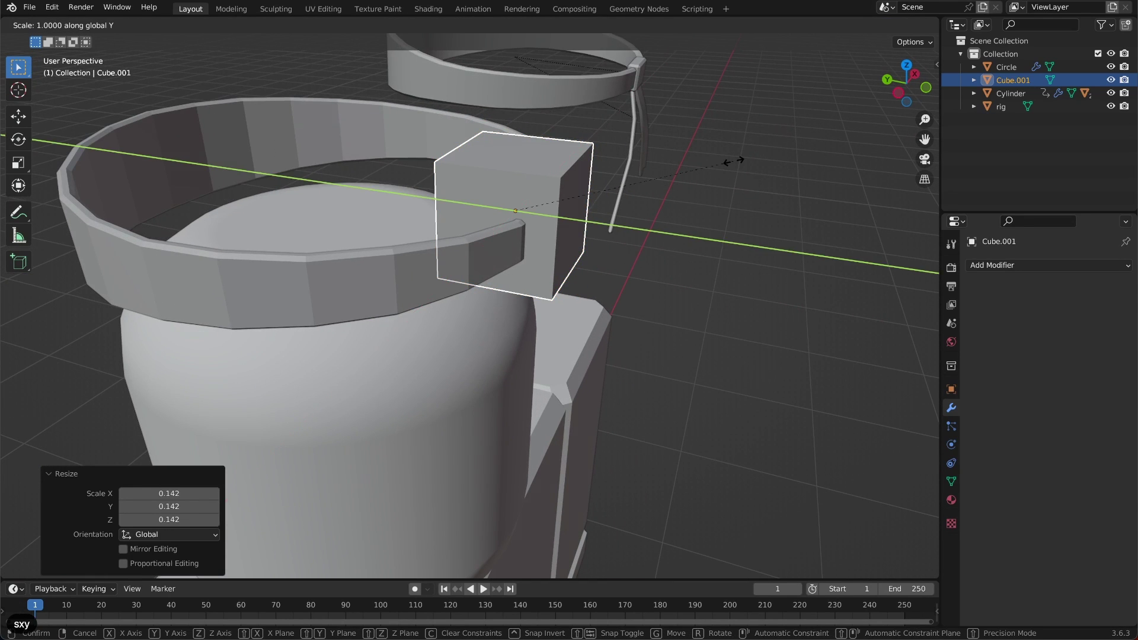
{"action": "left_click", "coordinate": [558, 193]}
{"action": "middle_click_drag", "start_coordinate": [559, 192], "coordinate": [559, 190]}
Position the knot block against the band's back and narrow it along X by a factor of 0.746.
{"action": "key", "text": "g"}
{"action": "key", "text": "y"}
{"action": "key", "text": "s"}
{"action": "key", "text": "x"}
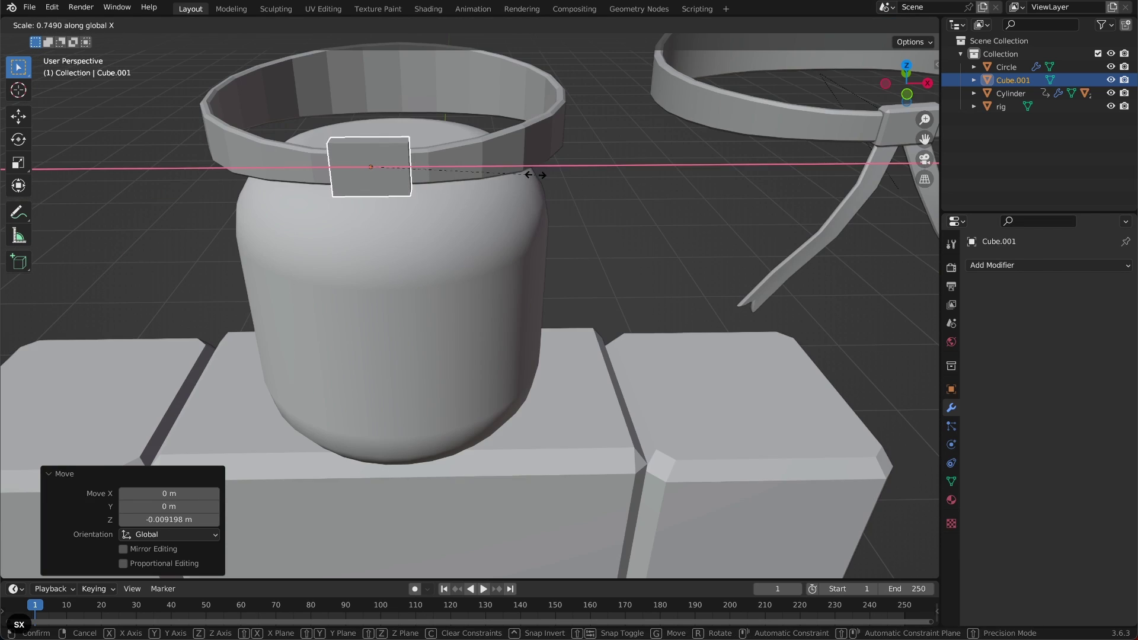
{"action": "left_click", "coordinate": [536, 174]}
{"action": "middle_click_drag", "start_coordinate": [535, 174], "coordinate": [535, 175]}
Add a Bevel modifier to the knot block and apply the block's scale.
{"action": "scroll", "coordinate": [535, 173], "scroll_direction": "up", "scroll_amount": 3}
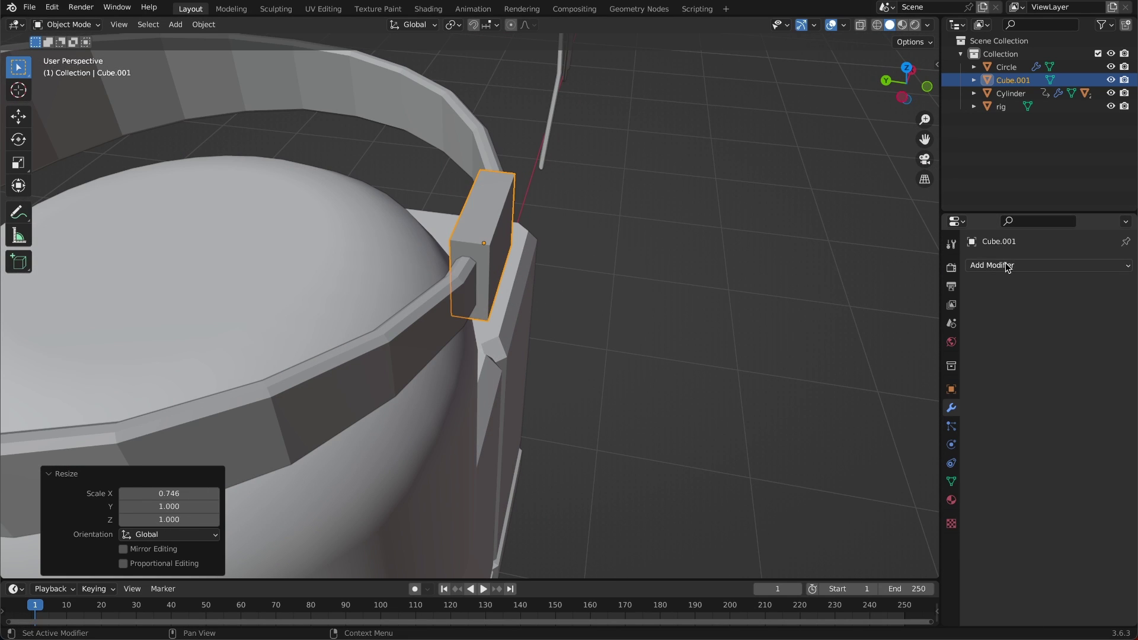
{"action": "left_click", "coordinate": [1008, 266]}
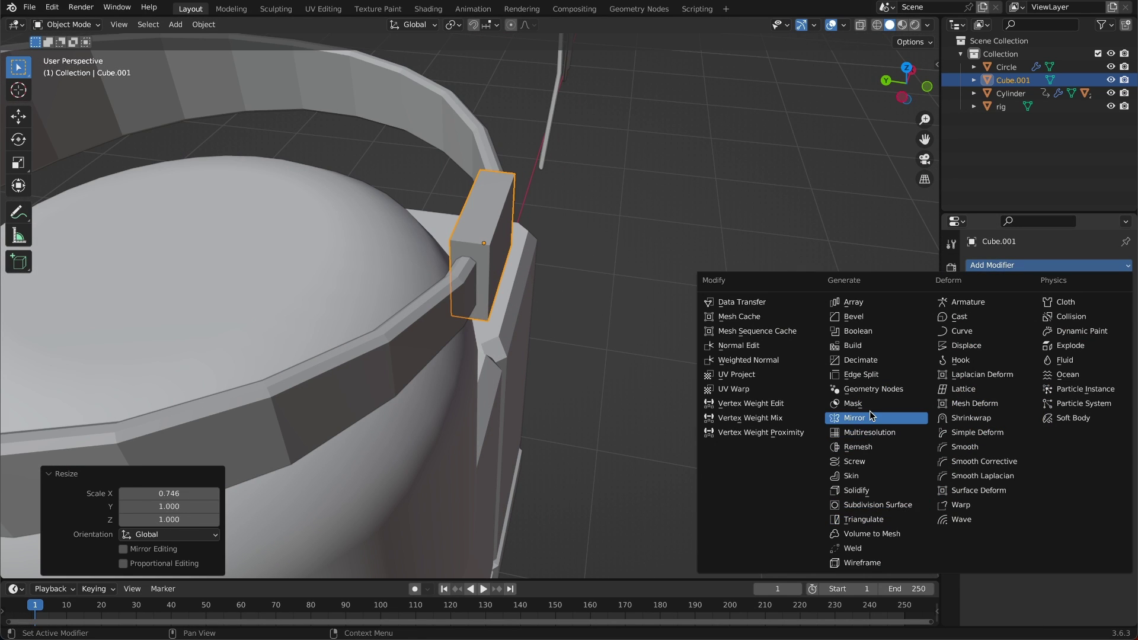
{"action": "left_click", "coordinate": [853, 317]}
{"action": "scroll", "coordinate": [546, 332], "scroll_direction": "up", "scroll_amount": 5}
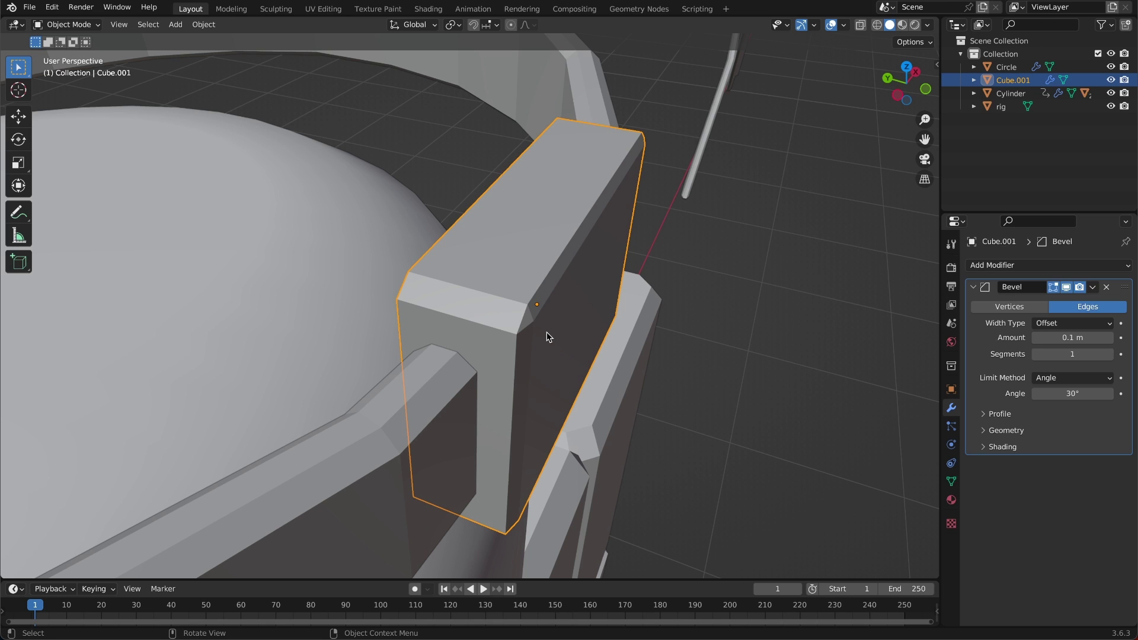
{"action": "key", "text": "ctrl+a"}
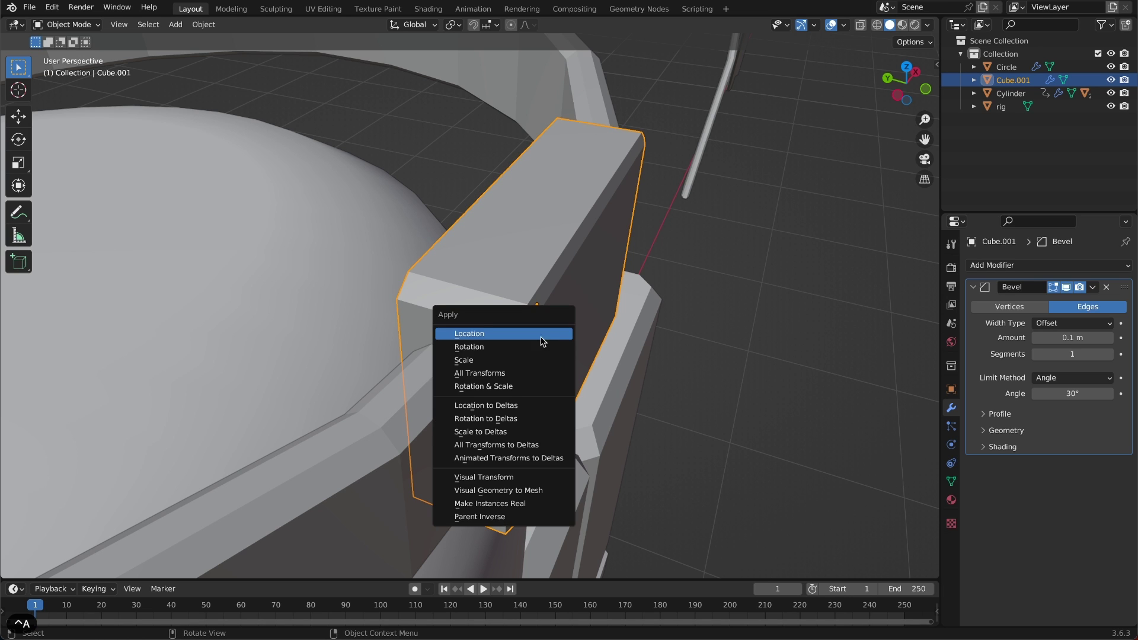
{"action": "left_click", "coordinate": [518, 358]}
Examine the knot block's bevelled edges and its fit on the band from behind and from the side.
{"action": "middle_click_drag", "start_coordinate": [518, 358], "coordinate": [518, 363]}
{"action": "scroll", "coordinate": [518, 358], "scroll_direction": "down", "scroll_amount": 5}
{"action": "scroll", "coordinate": [518, 359], "scroll_direction": "down", "scroll_amount": 4, "text": "ctrl"}
{"action": "scroll", "coordinate": [518, 358], "scroll_direction": "up", "scroll_amount": 2, "text": "ctrl"}
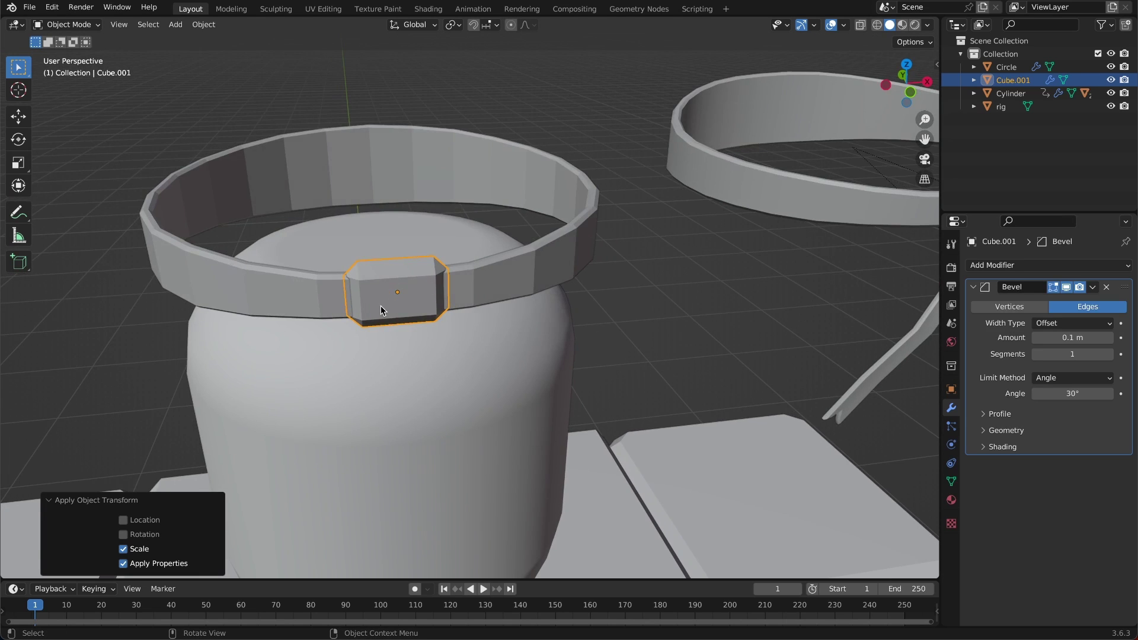
{"action": "scroll", "coordinate": [381, 306], "scroll_direction": "left", "scroll_amount": 5}
{"action": "scroll", "coordinate": [381, 306], "scroll_direction": "up", "scroll_amount": 5, "text": "ctrl"}
{"action": "scroll", "coordinate": [522, 289], "scroll_direction": "left", "scroll_amount": 5}
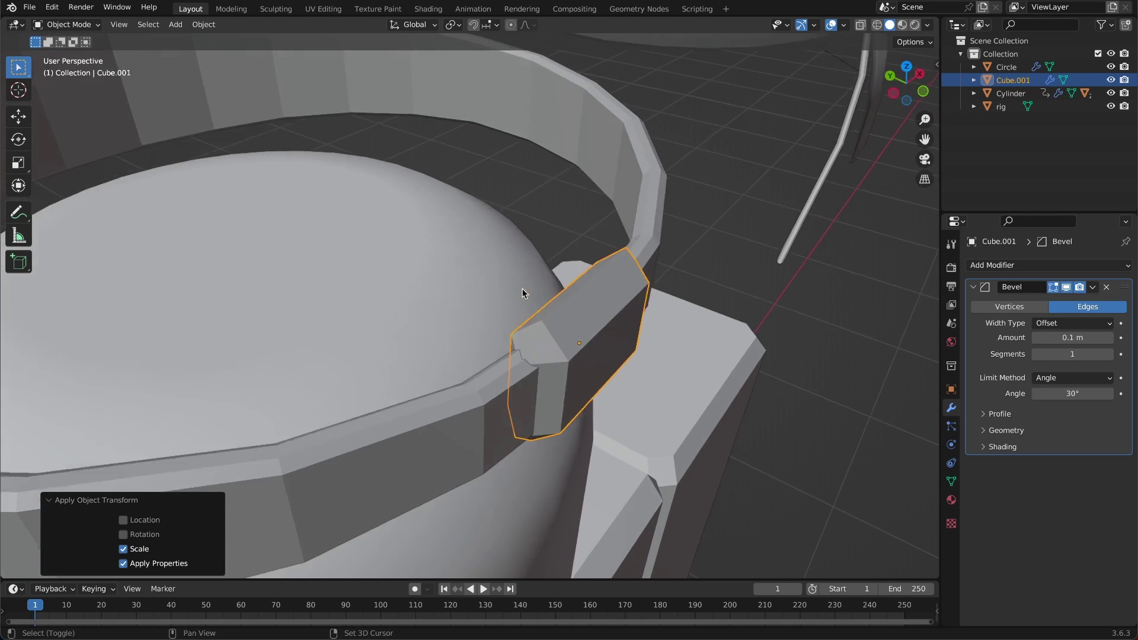
{"action": "scroll", "coordinate": [522, 293], "scroll_direction": "right", "scroll_amount": 5, "text": "shift"}
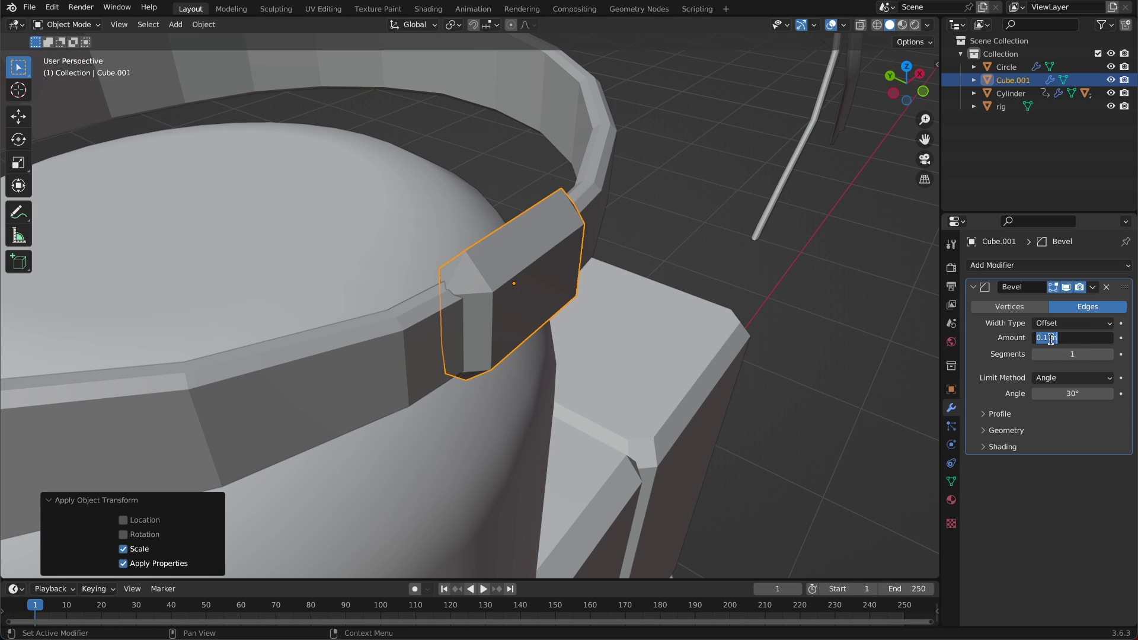
Set the knot block's Bevel amount to 0.01 m.
{"action": "key", "text": "Return"}
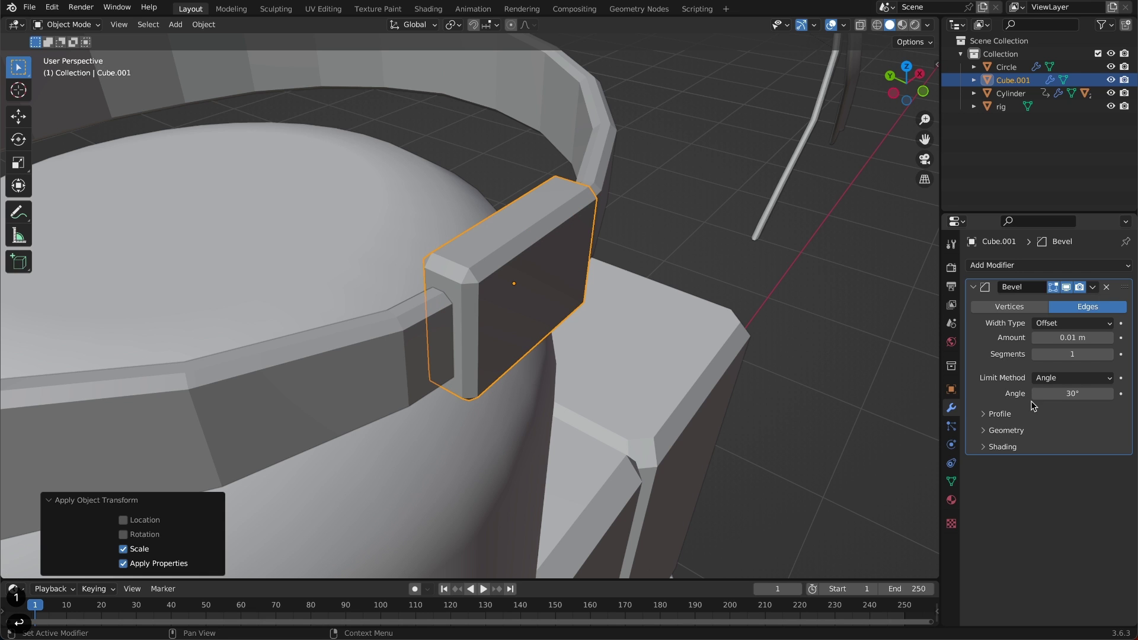
{"action": "scroll", "coordinate": [761, 301], "scroll_direction": "down", "scroll_amount": 6}
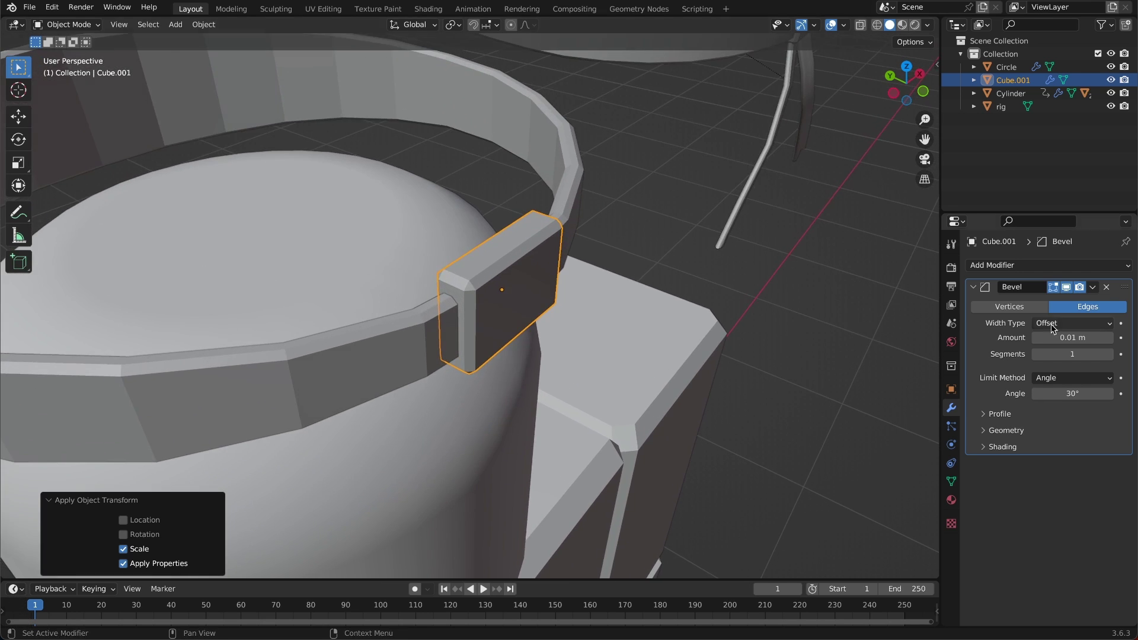
{"action": "left_click", "coordinate": [885, 371]}
{"action": "middle_click_drag", "start_coordinate": [885, 371], "coordinate": [788, 356]}
{"action": "left_click", "coordinate": [446, 258]}
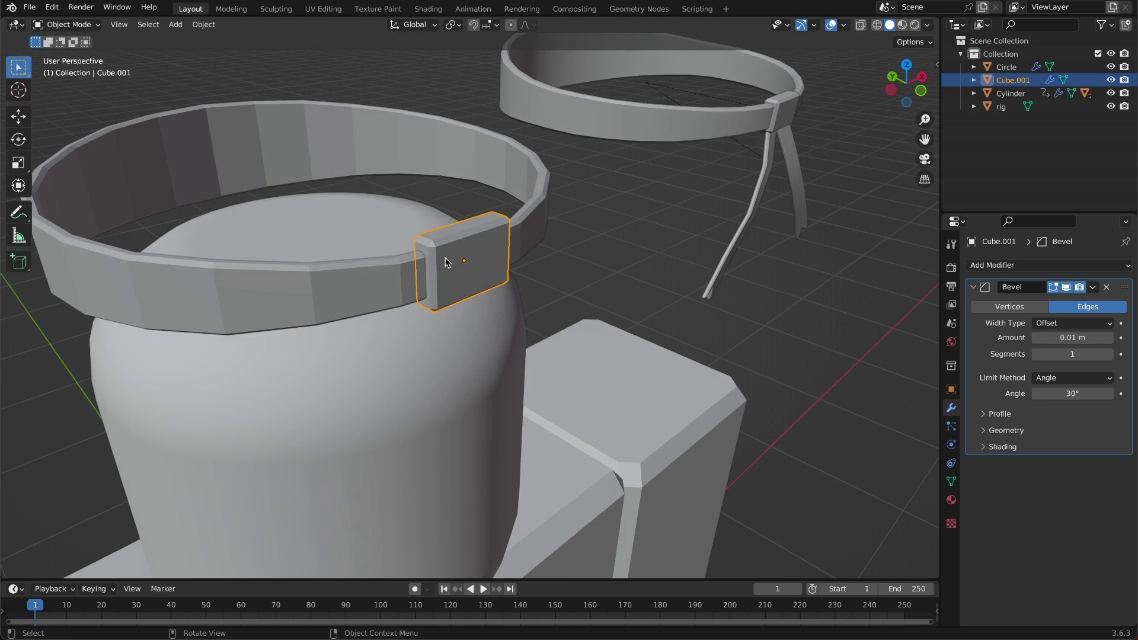
Move the knot block about 0.003 m along Y against the band's back.
{"action": "scroll", "coordinate": [840, 235], "scroll_direction": "up", "scroll_amount": 4}
{"action": "middle_click_drag", "start_coordinate": [447, 260], "coordinate": [837, 236]}
{"action": "key", "text": "g"}
{"action": "key", "text": "y"}
{"action": "left_click", "coordinate": [836, 236]}
Shorten the knot block along Z by a factor of about 0.87 and lower it about 0.0015 m.
{"action": "key", "text": "s"}
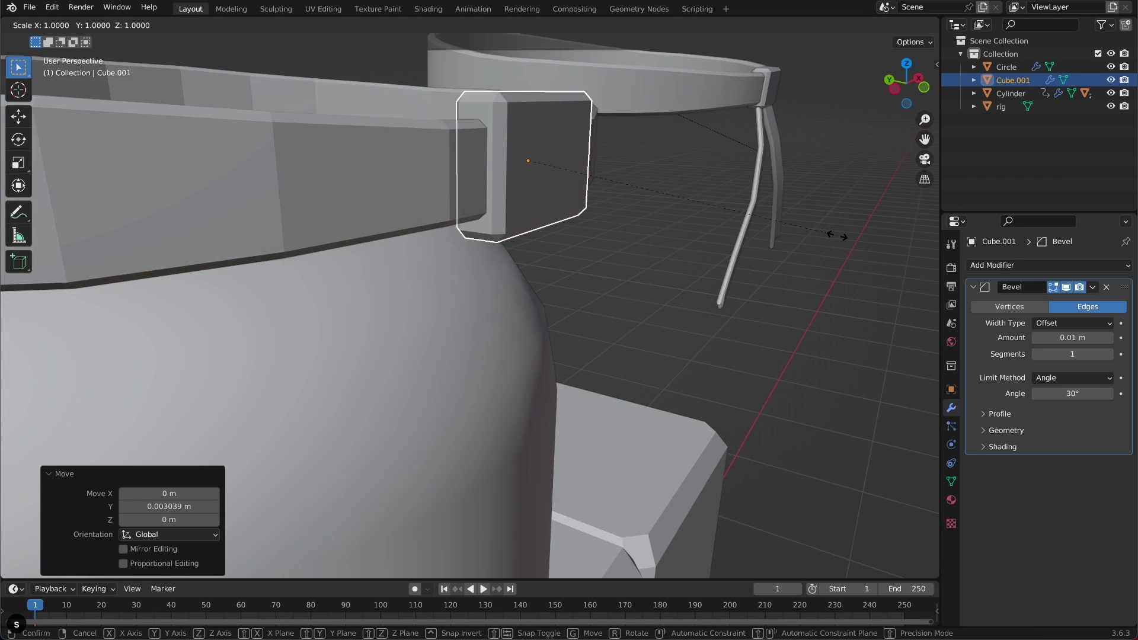
{"action": "key", "text": "z"}
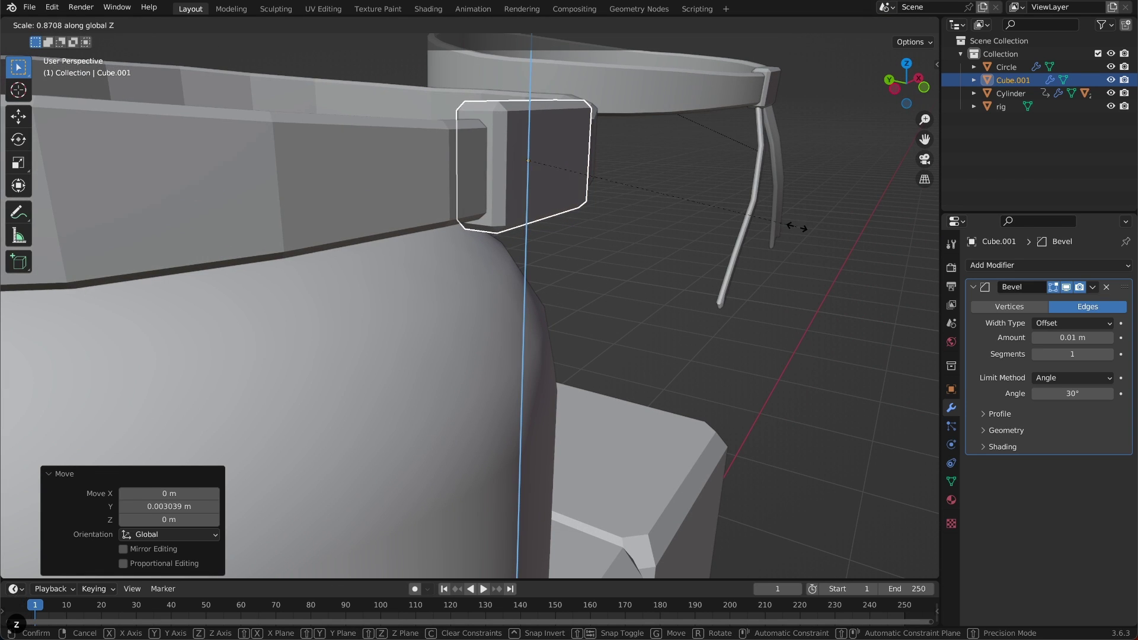
{"action": "left_click", "coordinate": [797, 227]}
{"action": "key", "text": "g"}
{"action": "key", "text": "z"}
{"action": "left_click", "coordinate": [797, 227]}
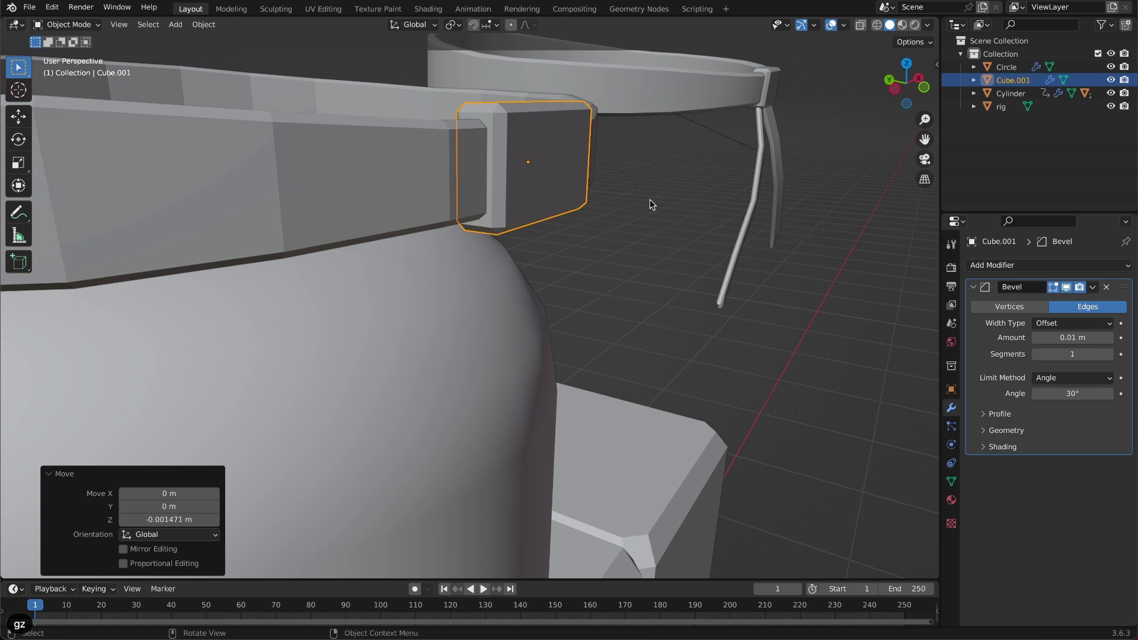
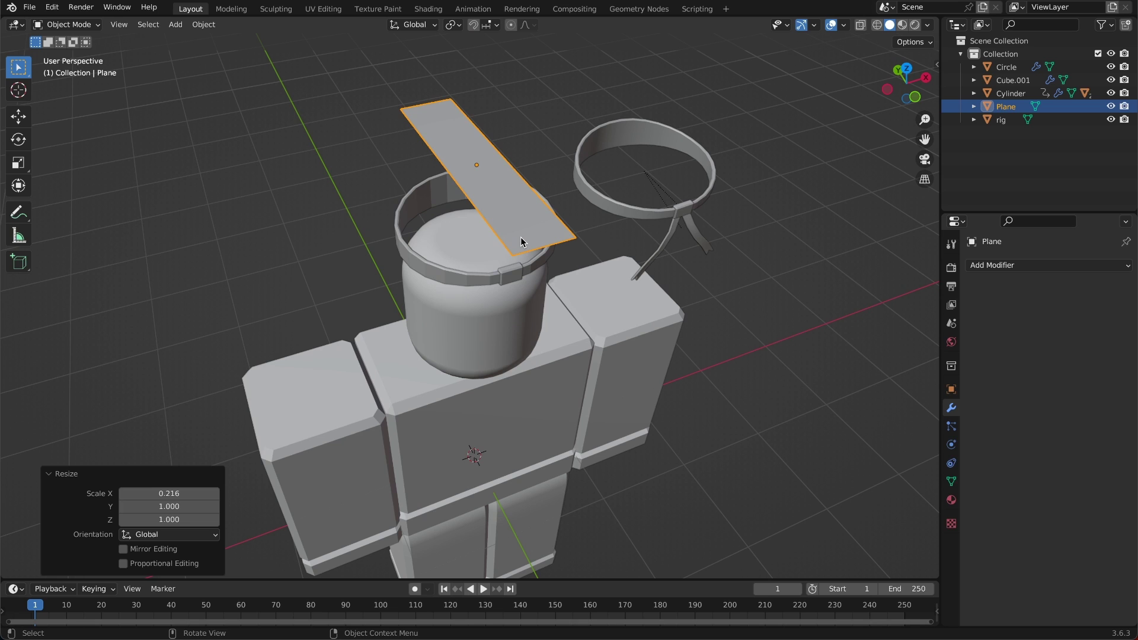
Undo the plane's last scaling, narrow it along X by a factor of 0.214, and shrink the resulting strip uniformly.
{"action": "key", "text": "super+z"}
{"action": "key", "text": "s"}
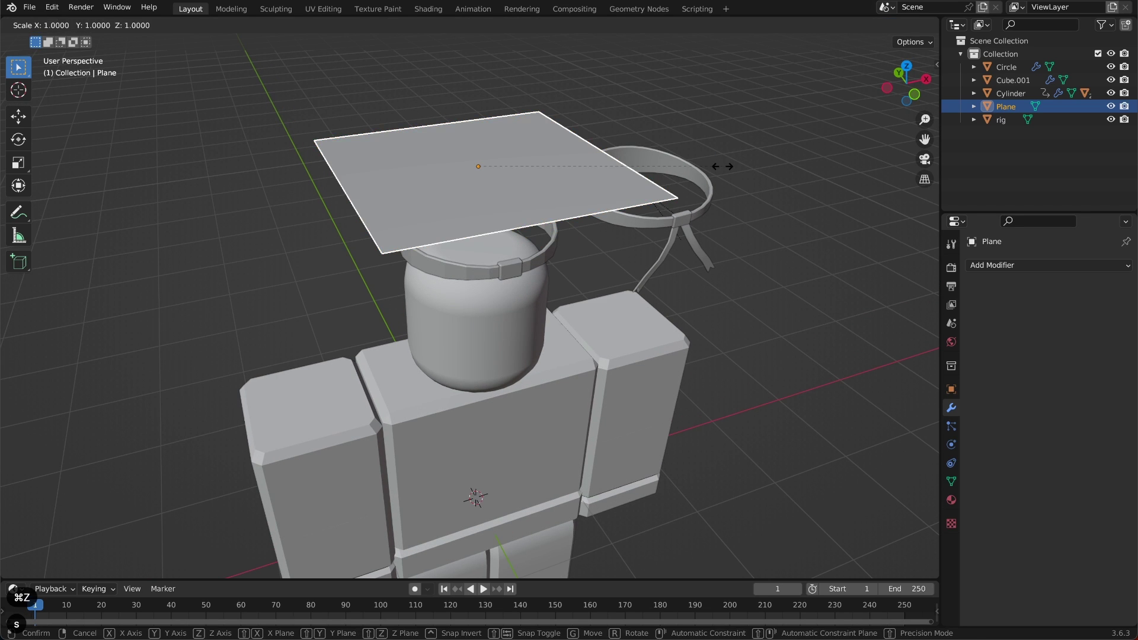
{"action": "key", "text": "x"}
{"action": "left_click", "coordinate": [531, 160]}
{"action": "scroll", "coordinate": [531, 160], "scroll_direction": "up", "scroll_amount": 4}
{"action": "key", "text": "s"}
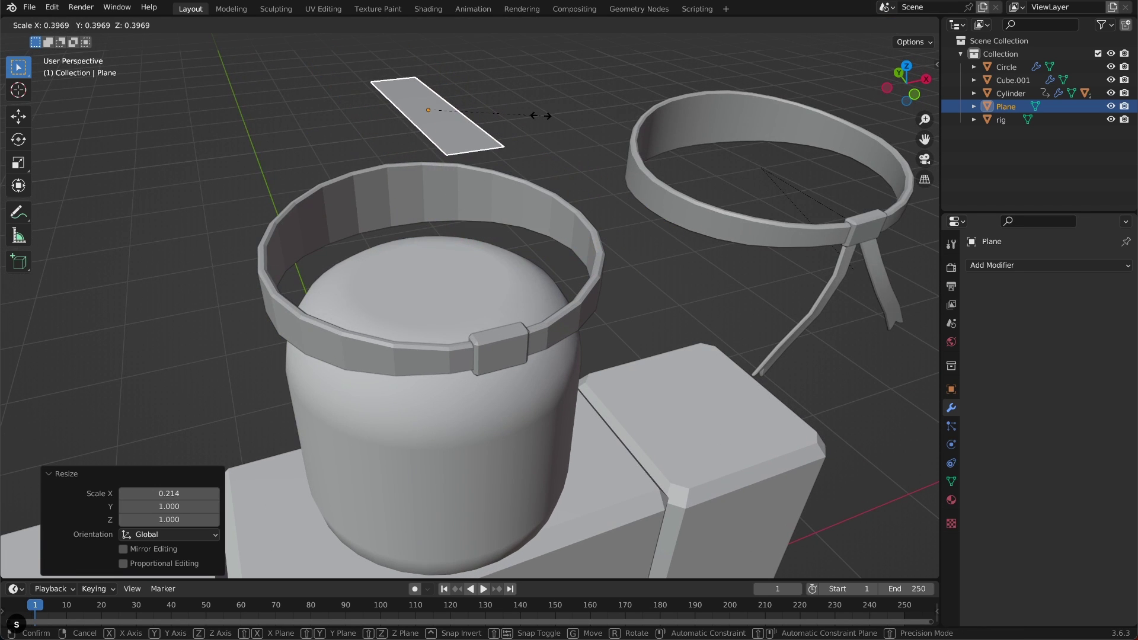
{"action": "left_click", "coordinate": [515, 114]}
Add three evenly spaced loop cuts across the strip's length without sliding them.
{"action": "key", "text": "Tab"}
{"action": "middle_click_drag", "start_coordinate": [516, 115], "coordinate": [499, 183]}
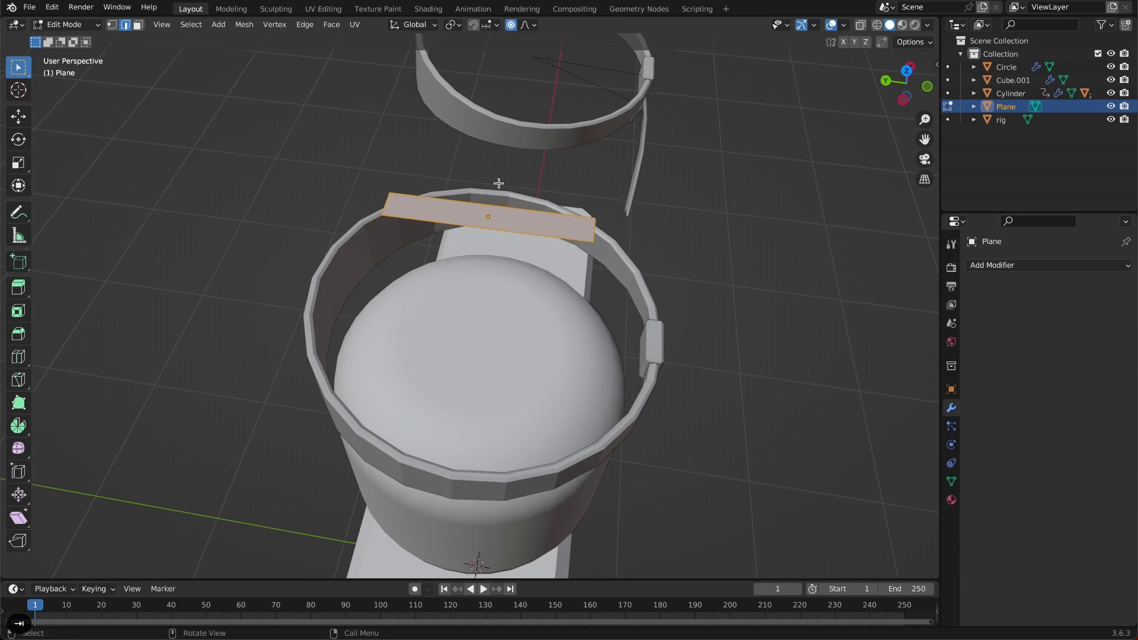
{"action": "key", "text": "ctrl+r"}
{"action": "scroll", "coordinate": [486, 209], "scroll_direction": "up", "scroll_amount": 1}
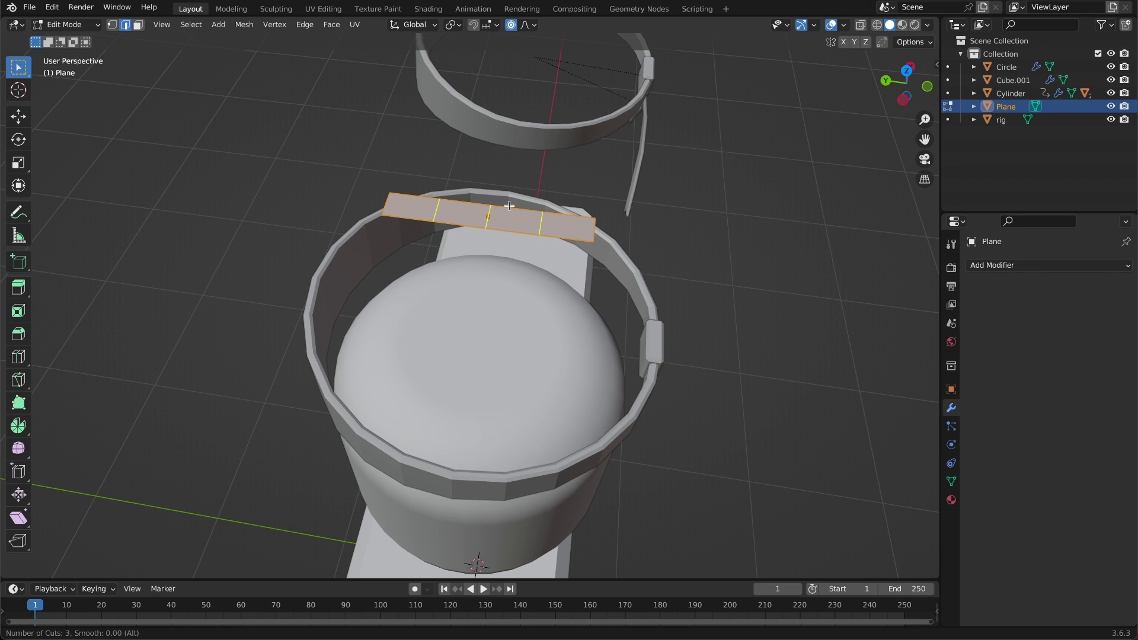
{"action": "left_click", "coordinate": [509, 206]}
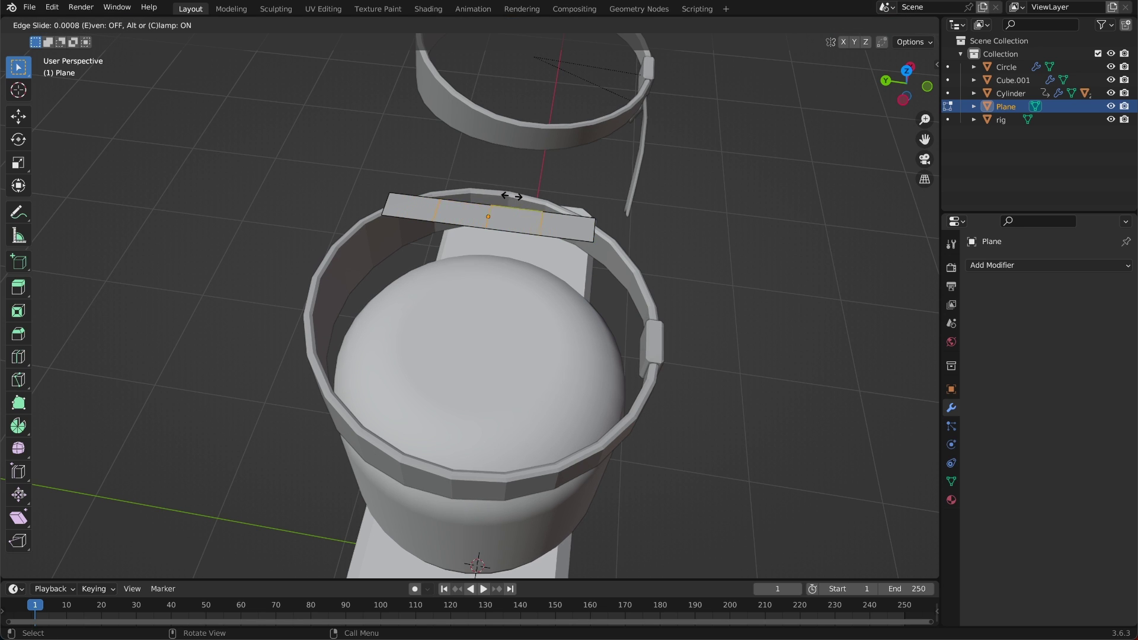
{"action": "right_click", "coordinate": [487, 118]}
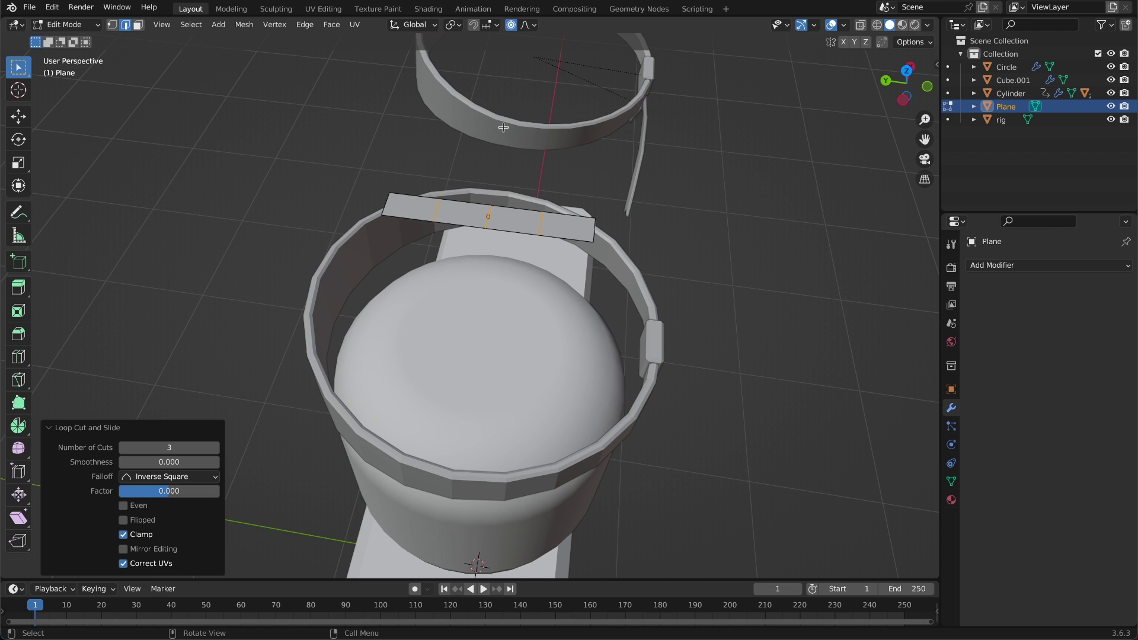
Lengthen the strip along Y by a factor of 1.205.
{"action": "key", "text": "Tab"}
{"action": "middle_click_drag", "start_coordinate": [503, 128], "coordinate": [645, 178]}
{"action": "key", "text": "s"}
{"action": "key", "text": "x"}
{"action": "key", "text": "y"}
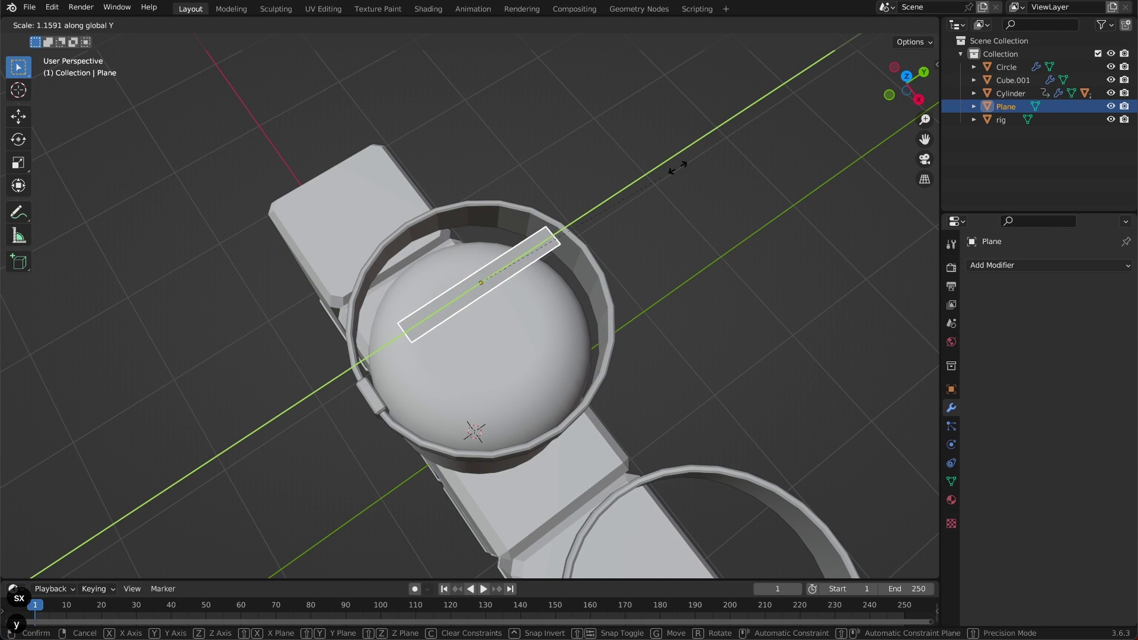
{"action": "left_click", "coordinate": [686, 168]}
Stretch the strip further along Y by a factor of about 1.31.
{"action": "middle_click_drag", "start_coordinate": [687, 168], "coordinate": [688, 168]}
{"action": "scroll", "coordinate": [688, 168], "scroll_direction": "up", "scroll_amount": 5}
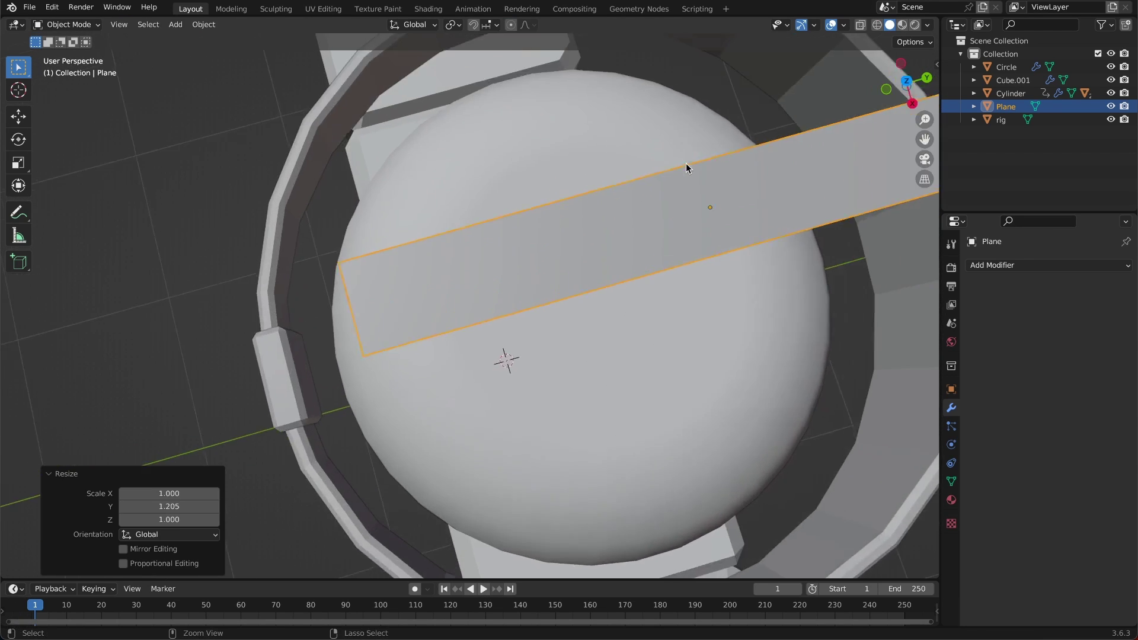
{"action": "key", "text": "s"}
{"action": "key", "text": "x"}
{"action": "key", "text": "y"}
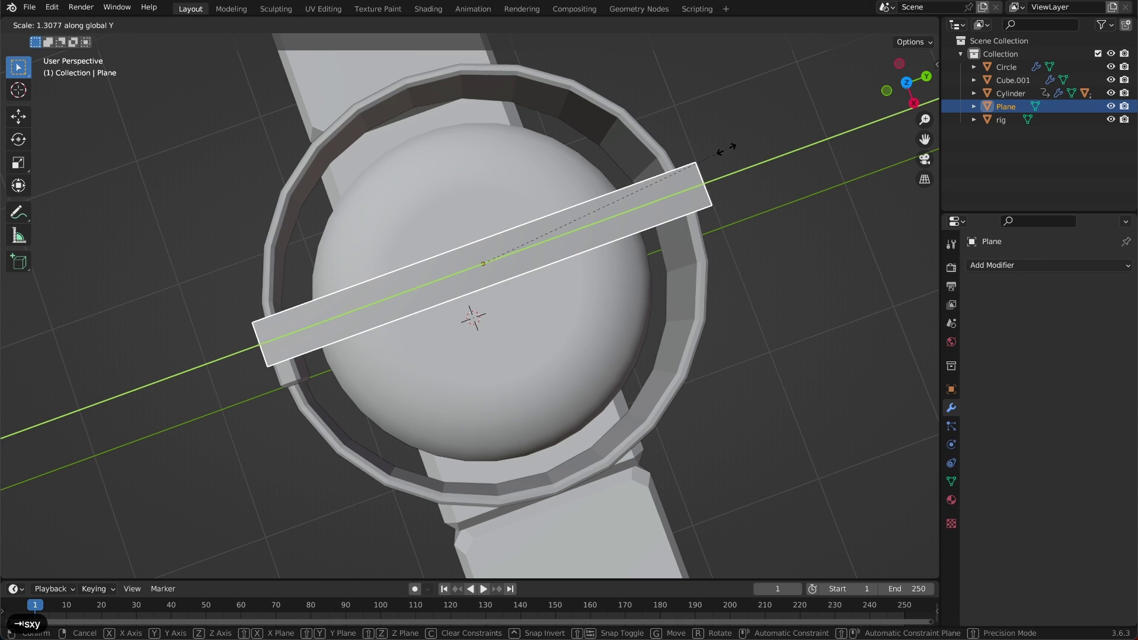
{"action": "left_click", "coordinate": [726, 149]}
Add one centred lengthwise loop cut down the middle of the strip.
{"action": "key", "text": "Tab"}
{"action": "scroll", "coordinate": [726, 150], "scroll_direction": "down", "scroll_amount": 4}
{"action": "scroll", "coordinate": [726, 150], "scroll_direction": "up", "scroll_amount": 4}
{"action": "middle_click_drag", "start_coordinate": [726, 150], "coordinate": [726, 150]}
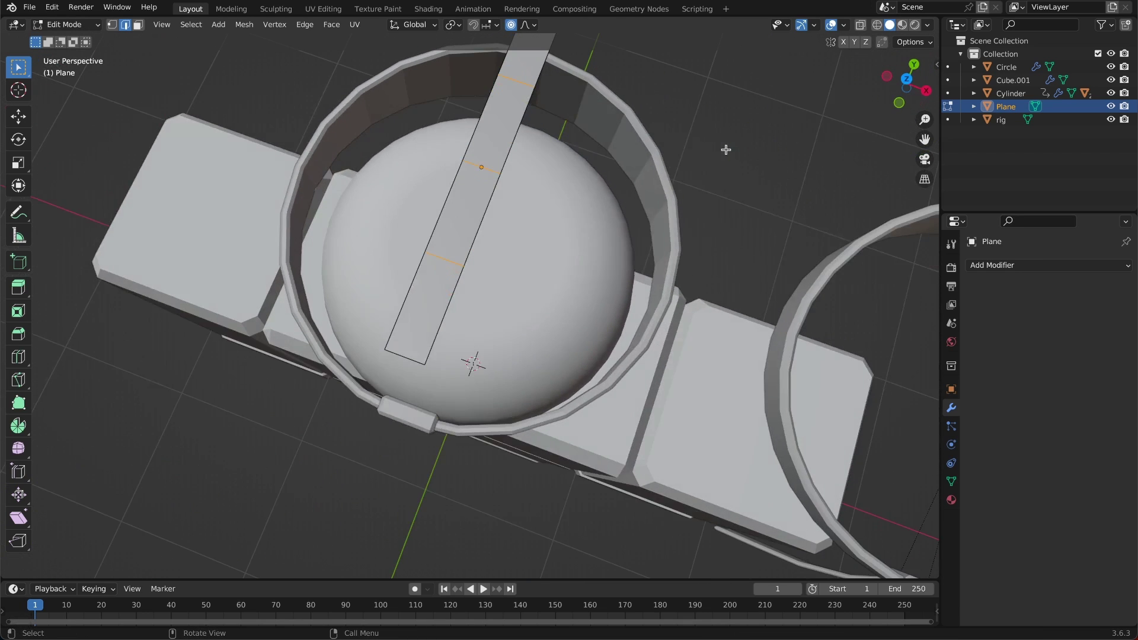
{"action": "key", "text": "ctrl+r"}
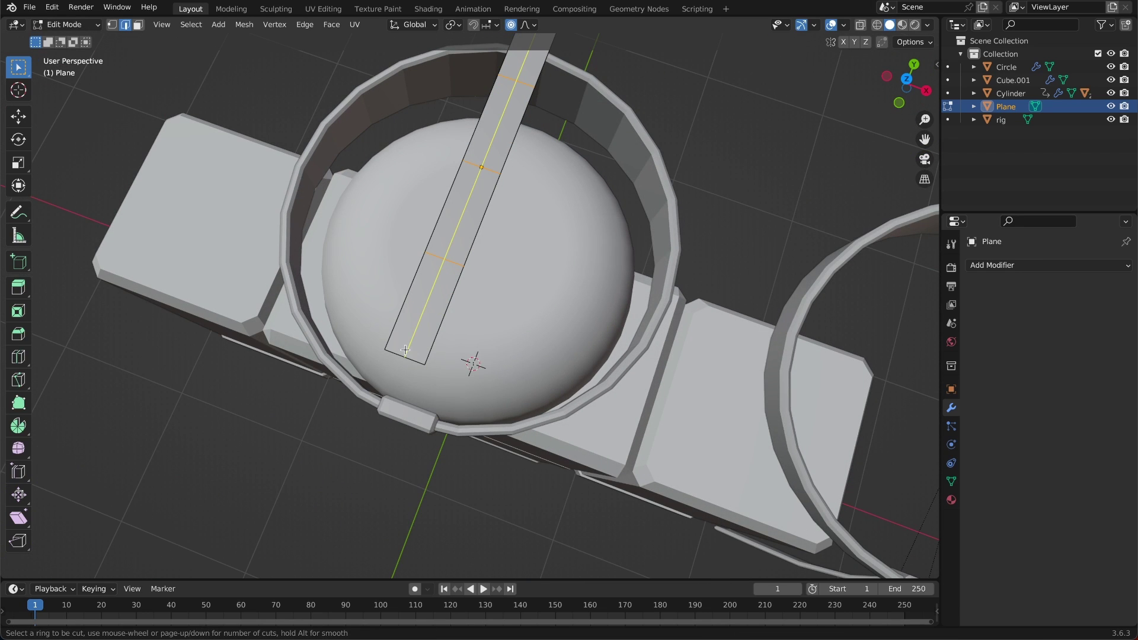
{"action": "left_click", "coordinate": [410, 346]}
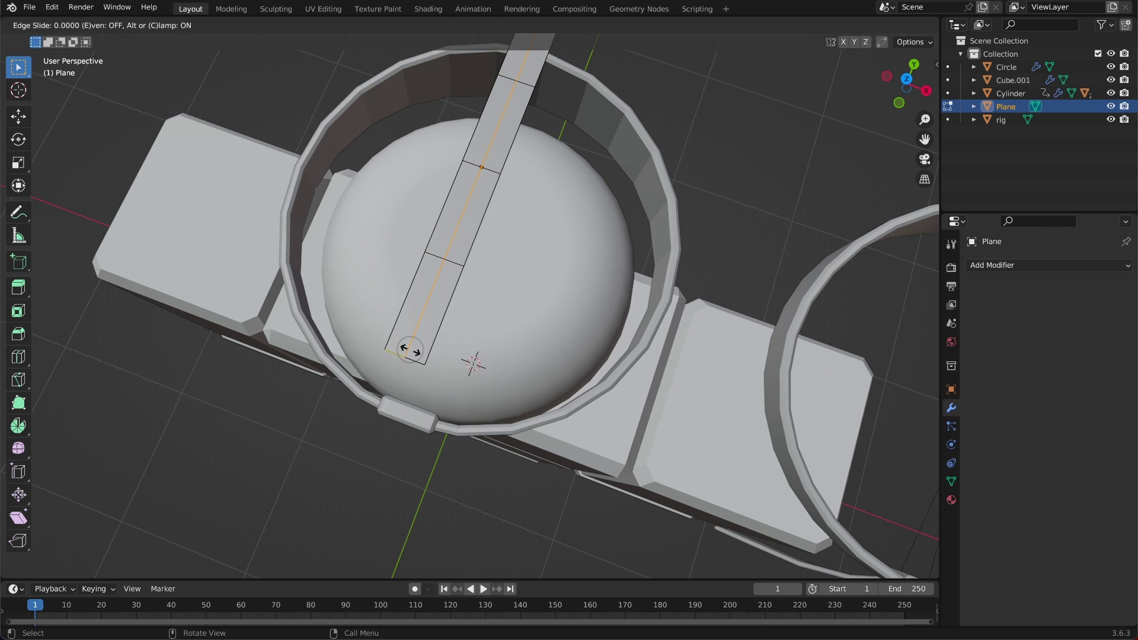
{"action": "right_click", "coordinate": [473, 336]}
Add a centred lengthwise loop cut to each half of the strip, dividing its width into four.
{"action": "middle_click_drag", "start_coordinate": [517, 334], "coordinate": [468, 356], "text": "ctrl"}
{"action": "middle_click_drag", "start_coordinate": [468, 356], "coordinate": [490, 326], "text": "shift"}
{"action": "middle_click_drag", "start_coordinate": [338, 154], "coordinate": [380, 121]}
{"action": "key", "text": "ctrl+r"}
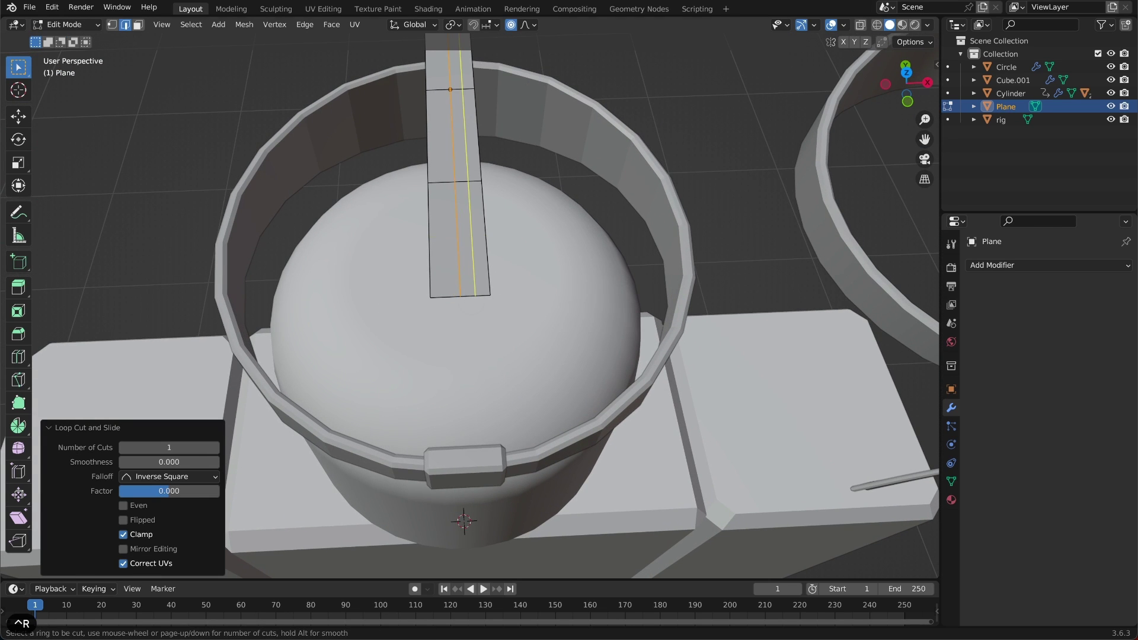
{"action": "left_click", "coordinate": [472, 325]}
{"action": "right_click", "coordinate": [473, 325]}
{"action": "key", "text": "ctrl+r"}
{"action": "left_click", "coordinate": [442, 305]}
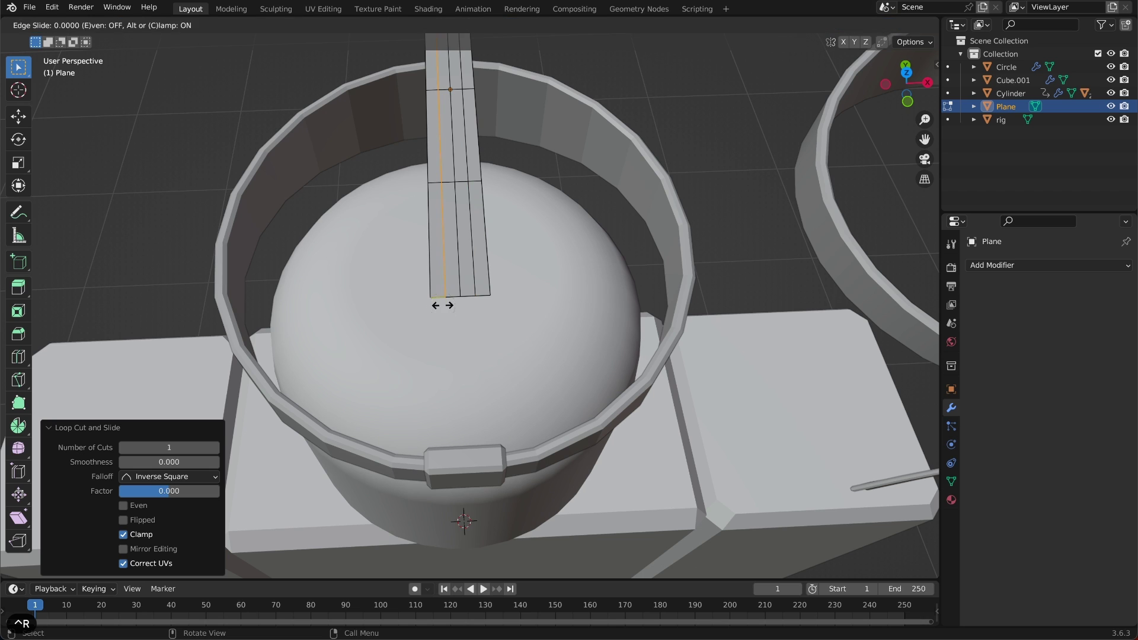
{"action": "right_click", "coordinate": [447, 304]}
Cut a V-notch into the strip's end by sliding its middle end vertex inward about 0.6 and the two adjacent vertices about 0.1.
{"action": "middle_click_drag", "start_coordinate": [447, 304], "coordinate": [646, 330]}
{"action": "key", "text": "g"}
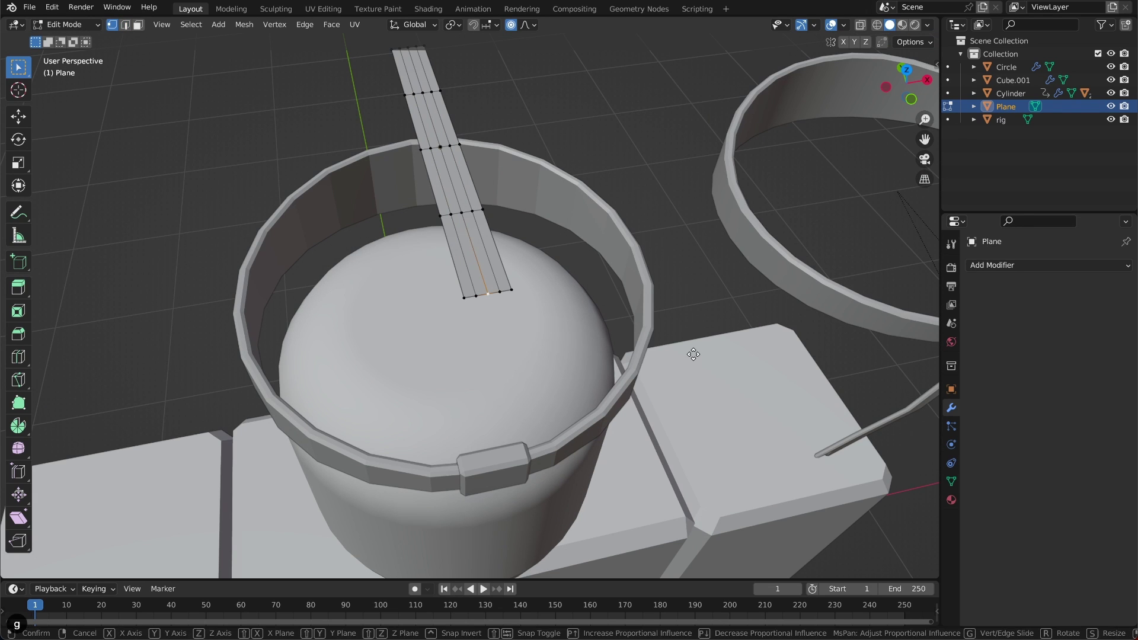
{"action": "key", "text": "g"}
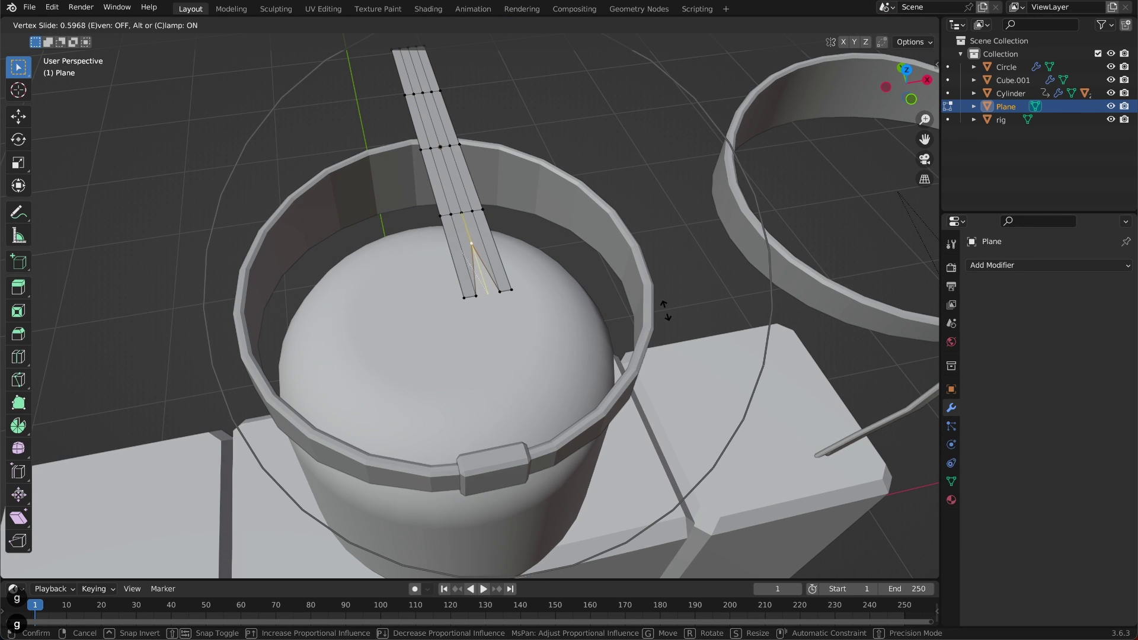
{"action": "key", "text": "g"}
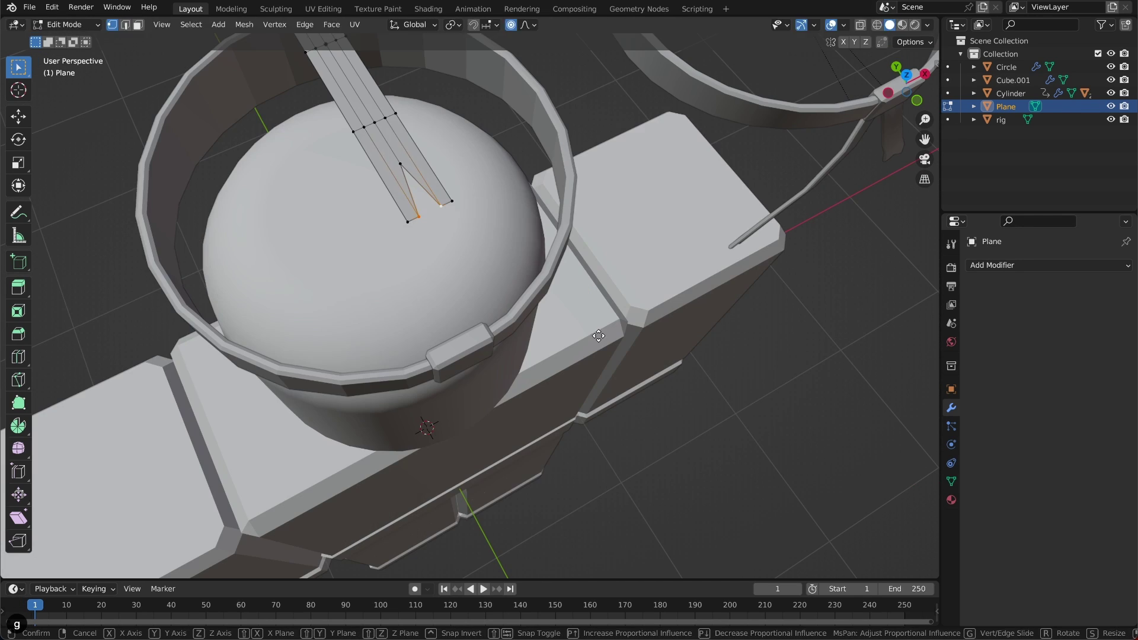
{"action": "key", "text": "g"}
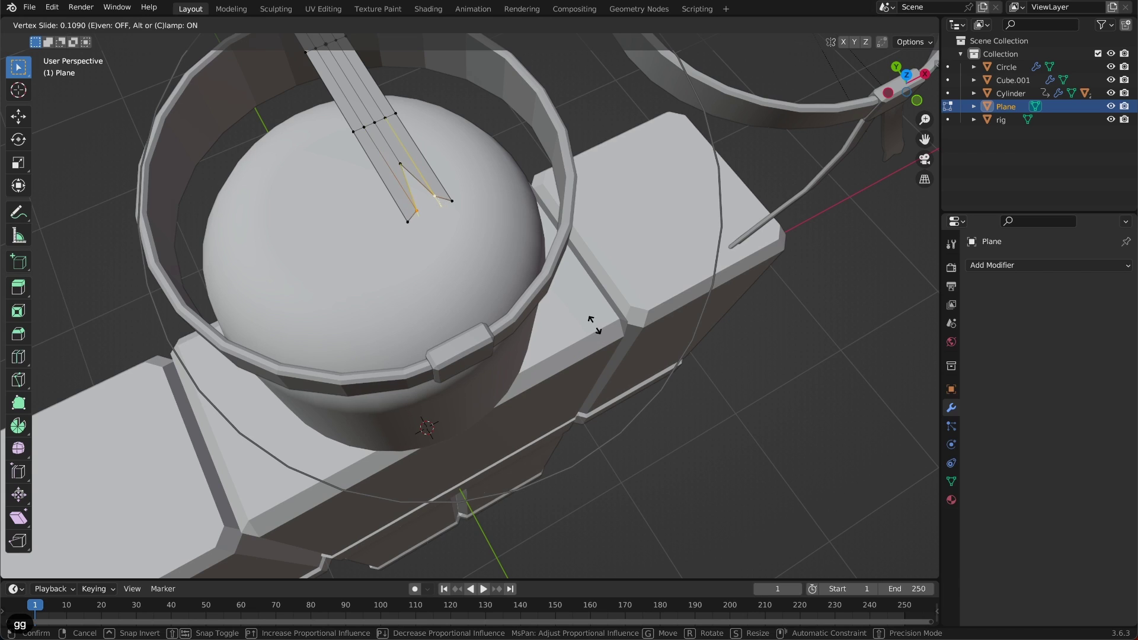
{"action": "left_click", "coordinate": [591, 324]}
{"action": "key", "text": "Tab"}
Add a Solidify modifier to the notched strip and set its thickness to 0.07 m.
{"action": "middle_click_drag", "start_coordinate": [592, 324], "coordinate": [595, 325]}
{"action": "left_click", "coordinate": [1048, 265]}
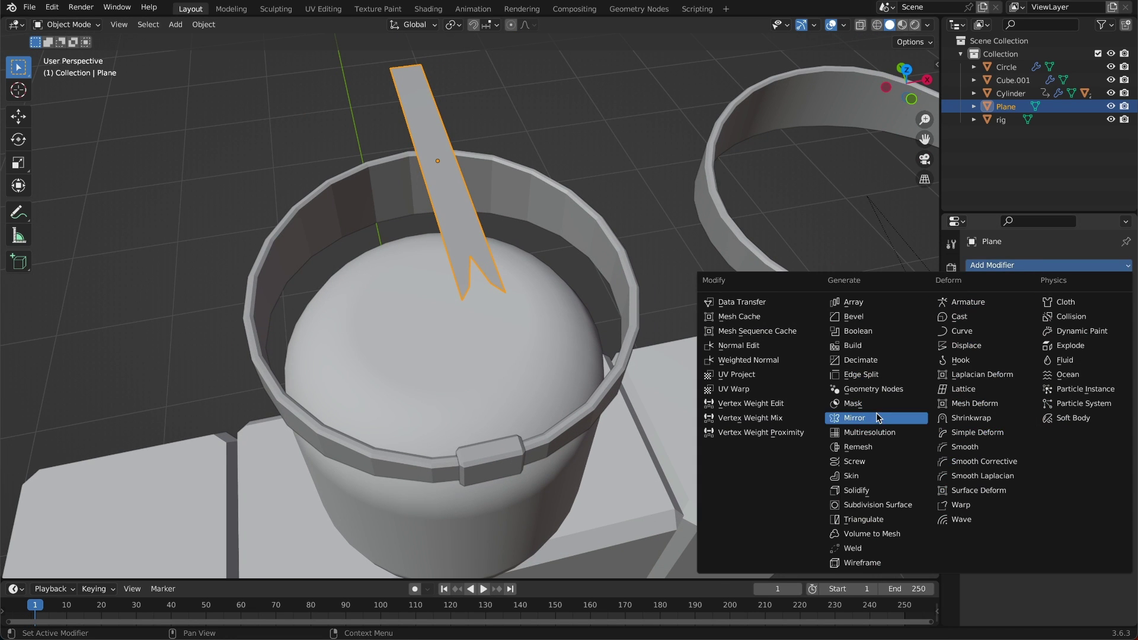
{"action": "left_click", "coordinate": [867, 492]}
{"action": "middle_click_drag", "start_coordinate": [664, 367], "coordinate": [665, 371]}
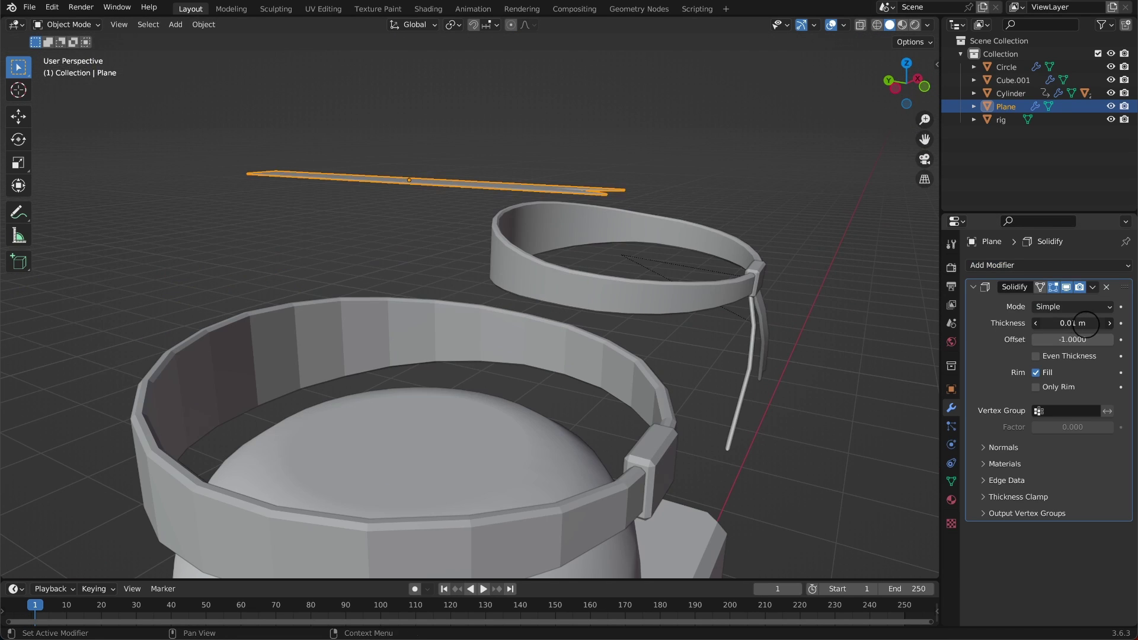
{"action": "left_click_drag", "start_coordinate": [1084, 325], "coordinate": [1086, 325]}
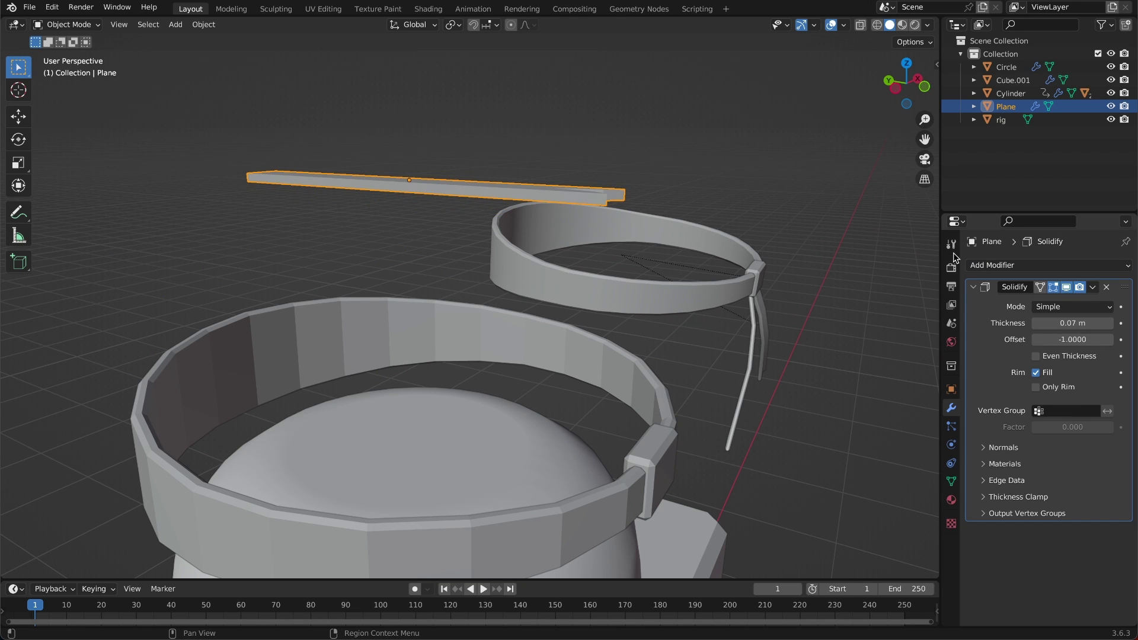
Add a Bevel modifier to the notched strip with an amount of 0.02 m.
{"action": "left_click", "coordinate": [1001, 265]}
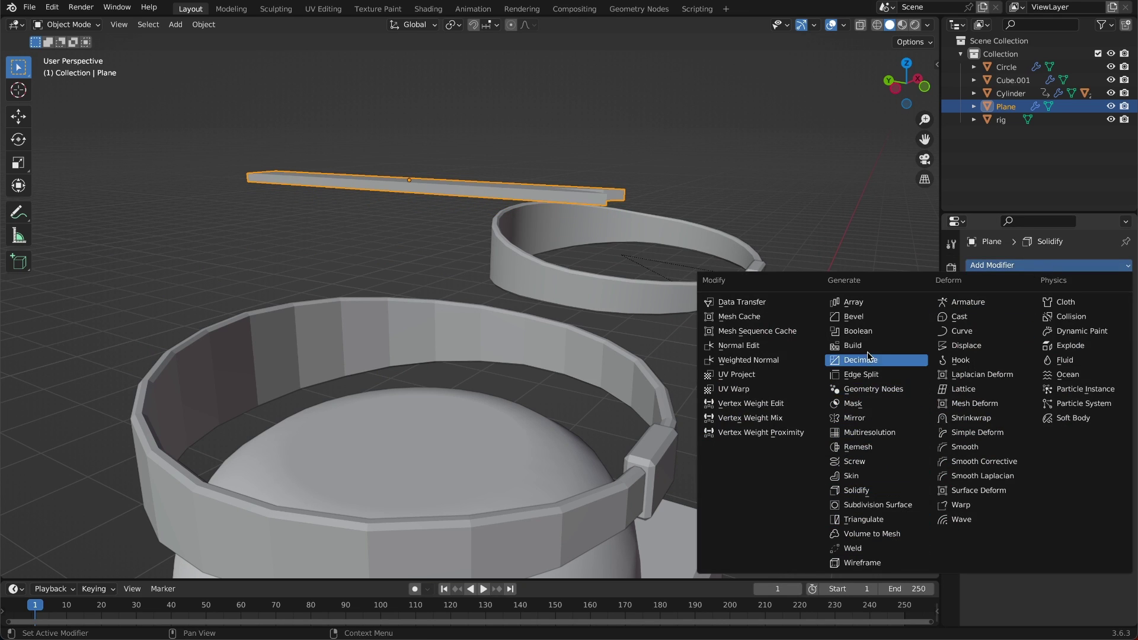
{"action": "left_click", "coordinate": [854, 317]}
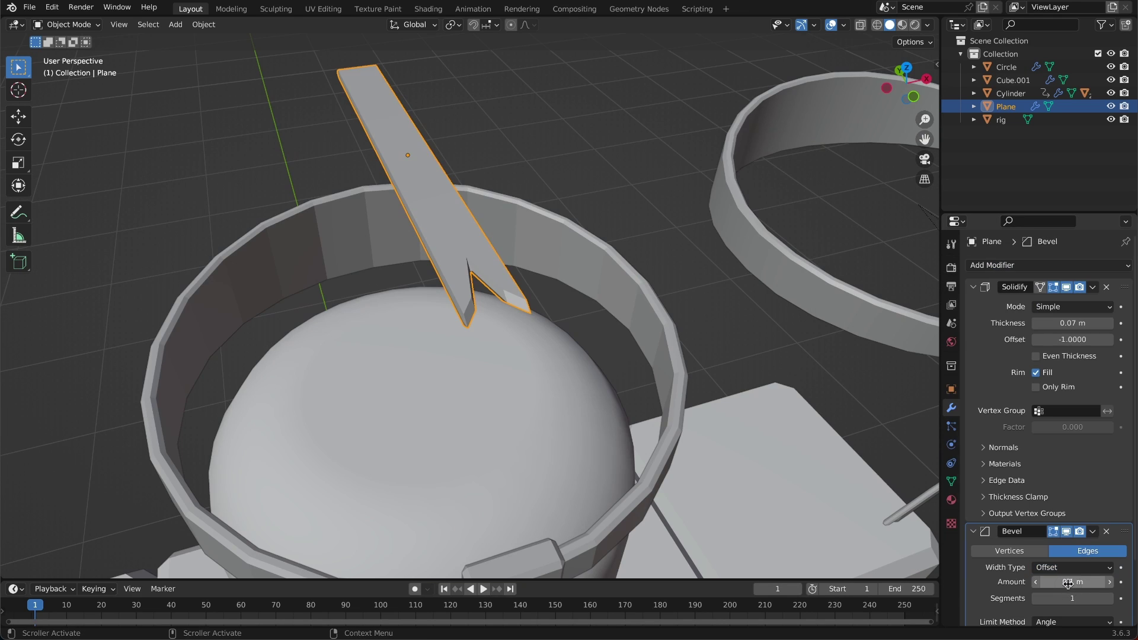
{"action": "left_click", "coordinate": [1081, 582]}
{"action": "type", "text": "0.02"}
{"action": "key", "text": "Return"}
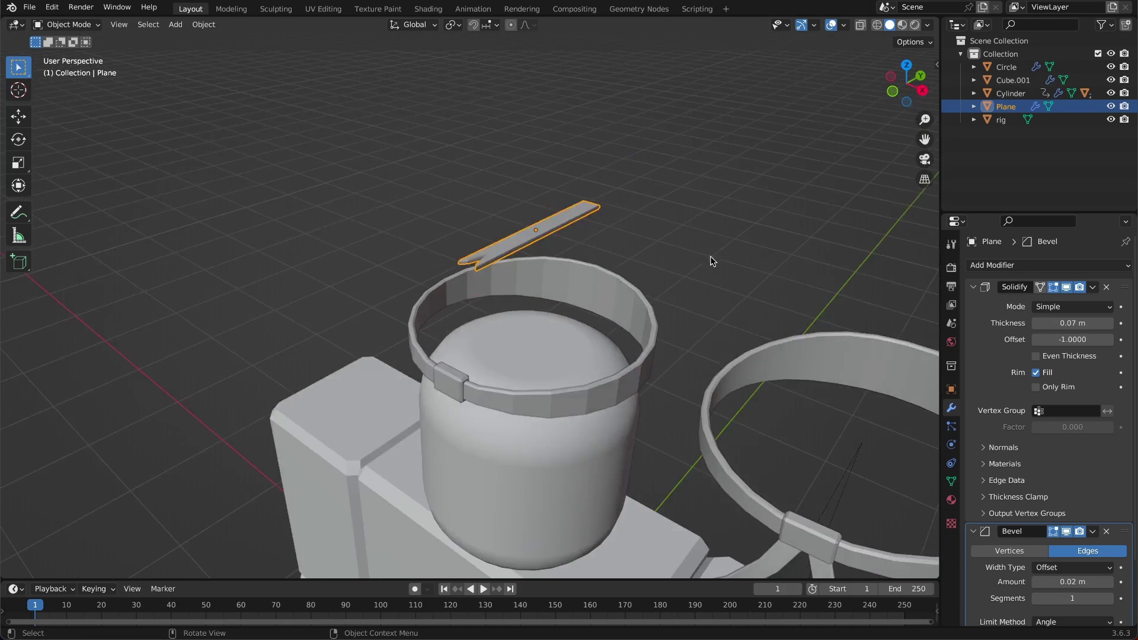
Duplicate the notched strip in place and rotate the copy 90° in the left side view so it stands upright.
{"action": "middle_click_drag", "start_coordinate": [711, 256], "coordinate": [780, 202]}
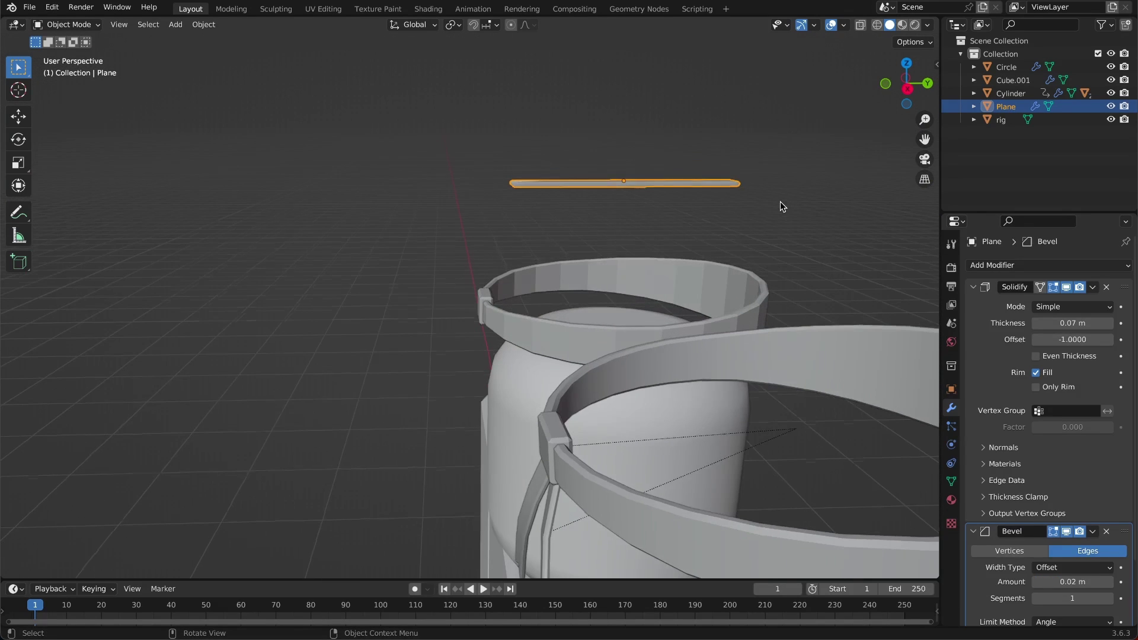
{"action": "key", "text": "shift+d"}
{"action": "right_click", "coordinate": [840, 230]}
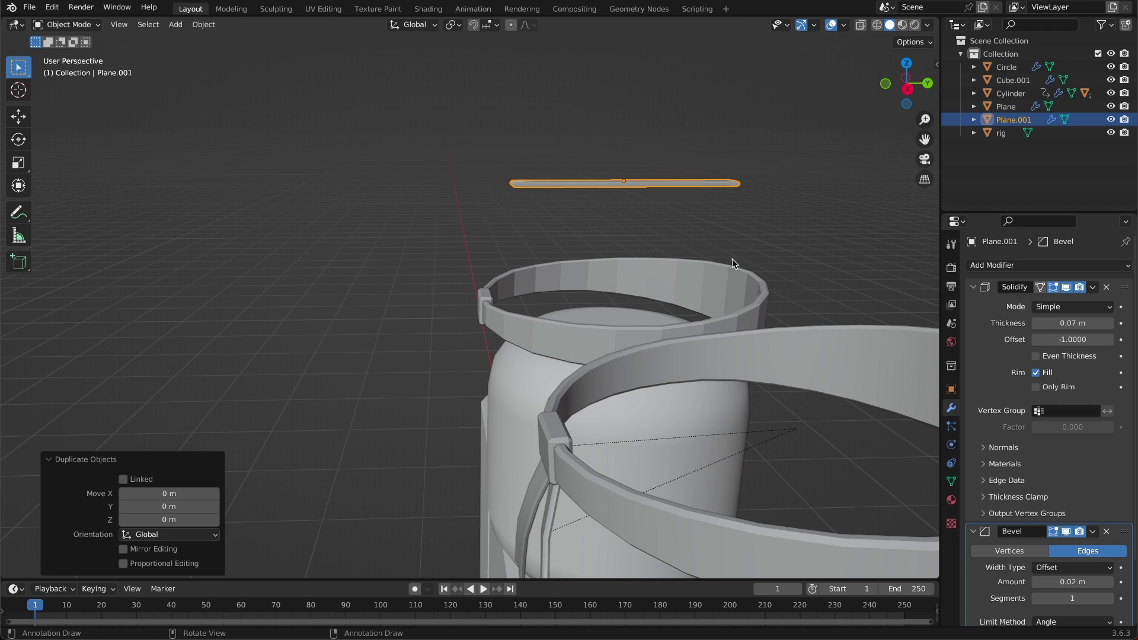
{"action": "left_click", "coordinate": [906, 78]}
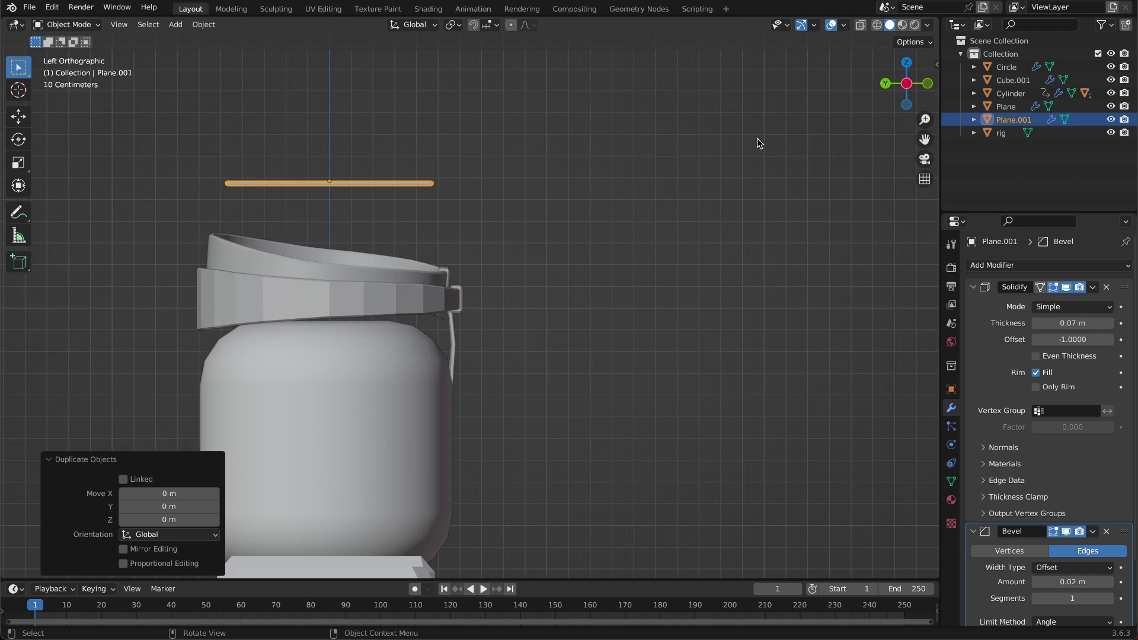
{"action": "type", "text": "r"}
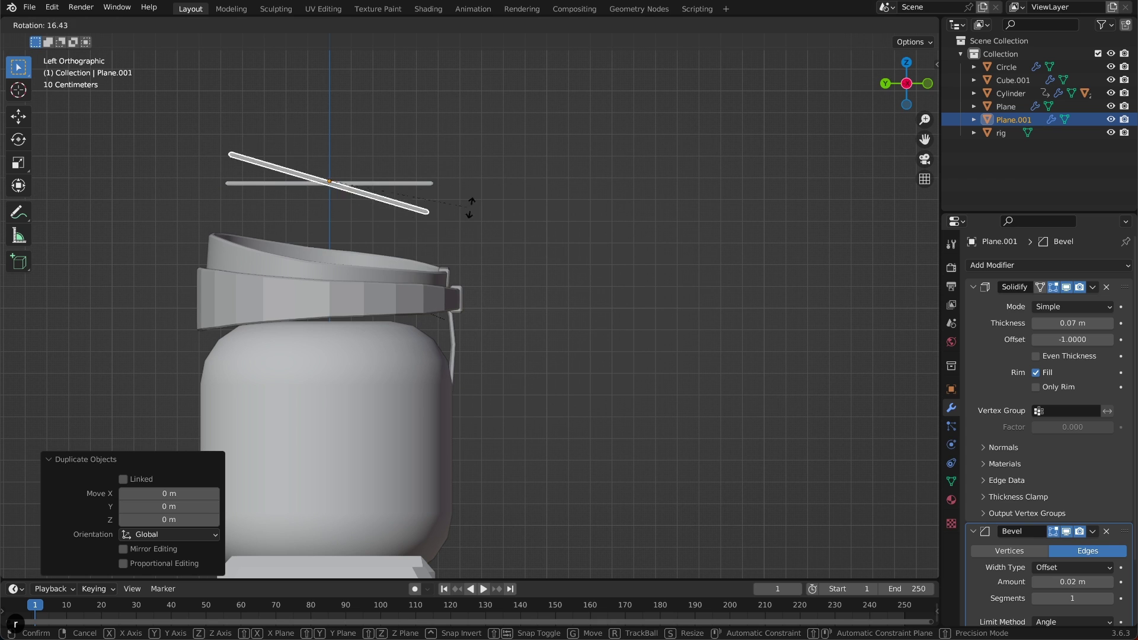
{"action": "type", "text": "90"}
{"action": "key", "text": "Return"}
Move the upright strip about -0.6 m in Y and -1.07 m in Z so it hangs from the headband's knot.
{"action": "middle_click_drag", "start_coordinate": [564, 190], "coordinate": [566, 192]}
{"action": "left_click", "coordinate": [331, 147]}
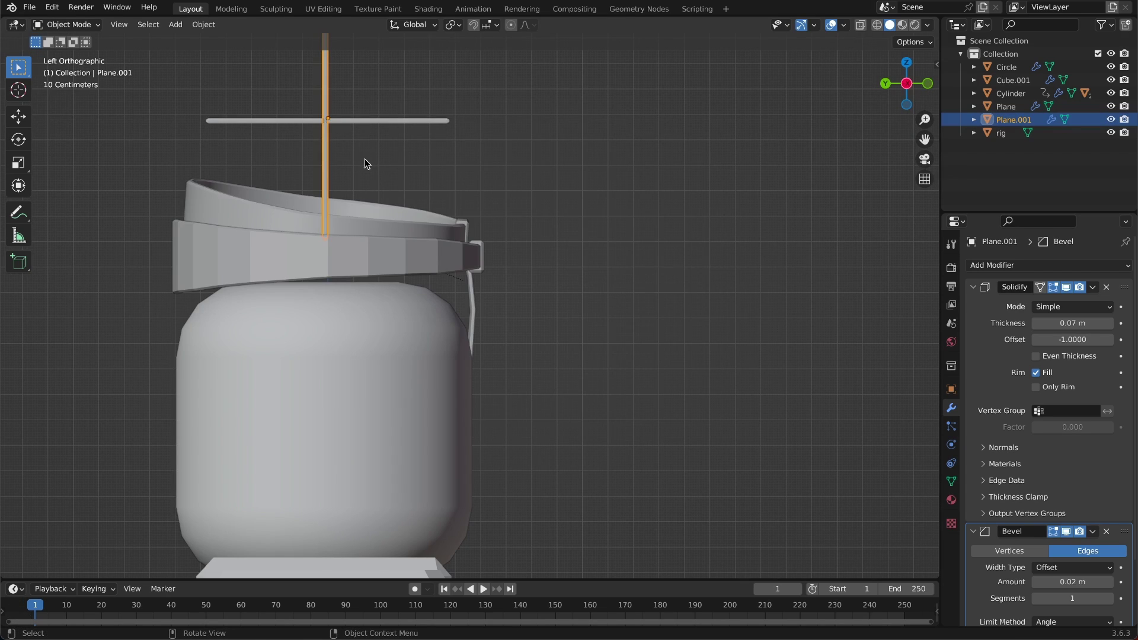
{"action": "key", "text": "g"}
{"action": "left_click", "coordinate": [518, 435]}
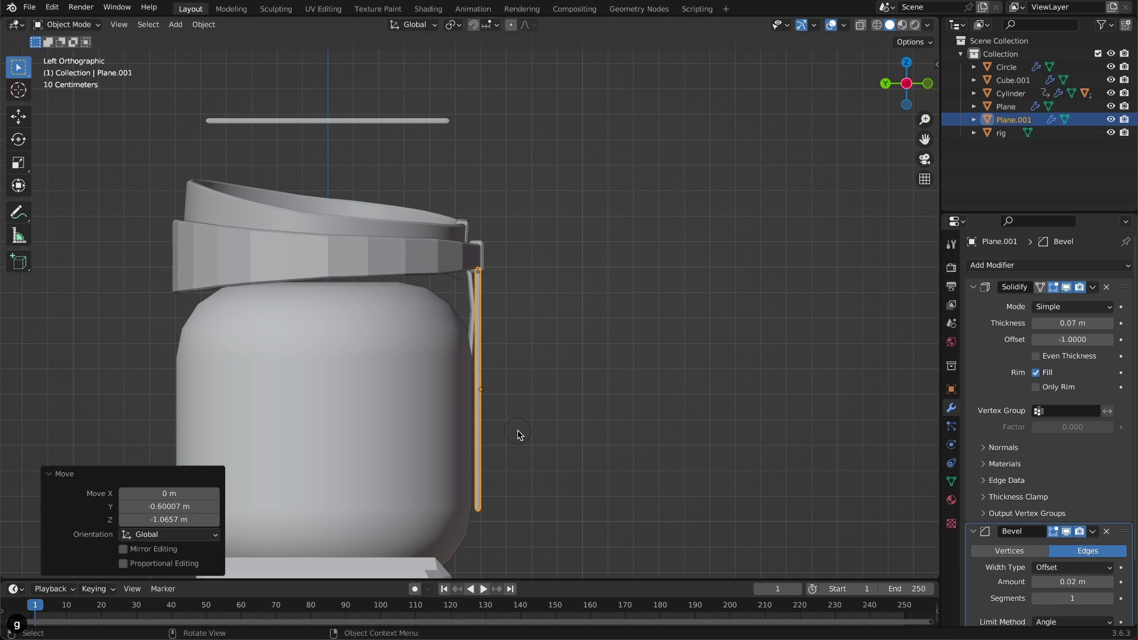
Swing the strip's notched end about -0.34 m in X and 0.10 m in Z with proportional editing in the front view.
{"action": "middle_click_drag", "start_coordinate": [517, 434], "coordinate": [513, 385]}
{"action": "key", "text": "Tab"}
{"action": "scroll", "coordinate": [514, 386], "scroll_direction": "up", "scroll_amount": 3}
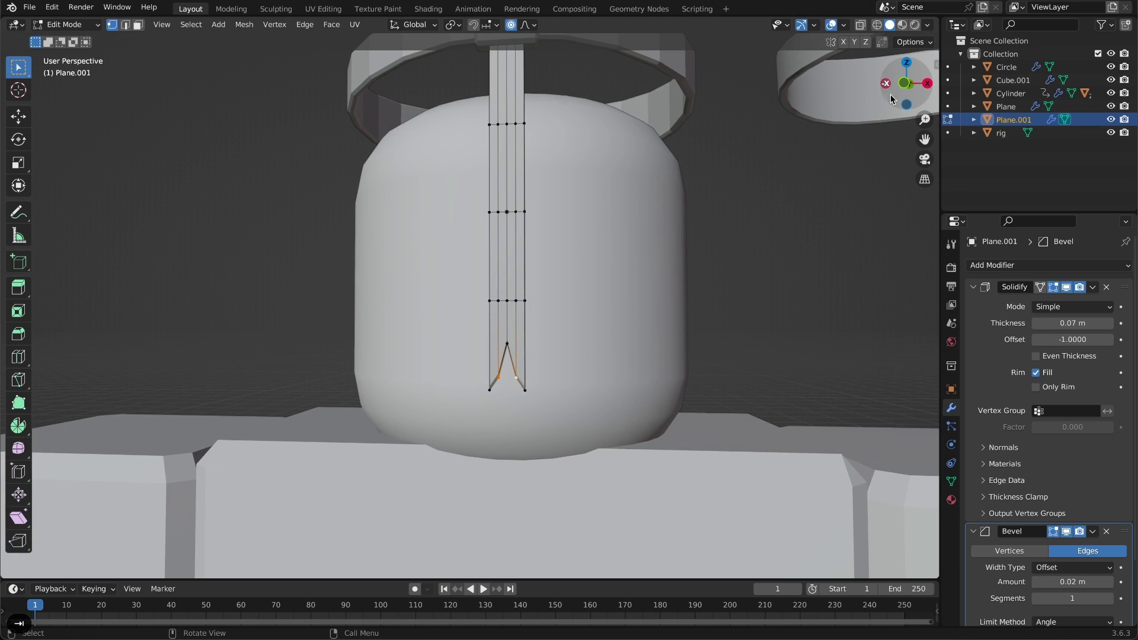
{"action": "left_click", "coordinate": [904, 83]}
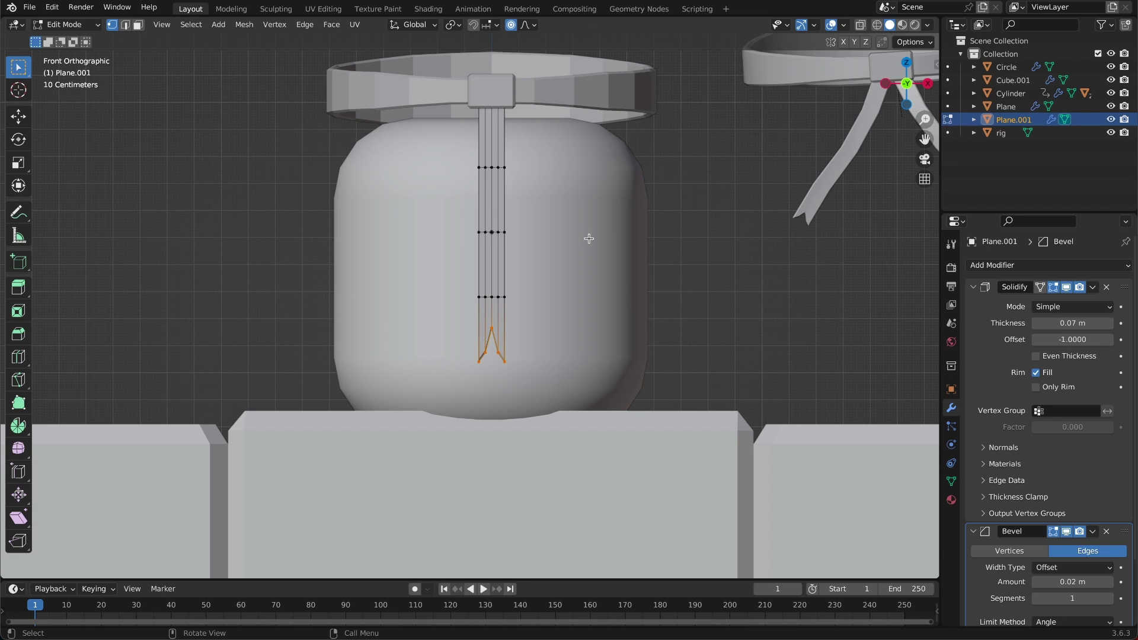
{"action": "key", "text": "r"}
{"action": "right_click", "coordinate": [646, 305]}
{"action": "key", "text": "g"}
{"action": "scroll", "coordinate": [636, 302], "scroll_direction": "down", "scroll_amount": 6}
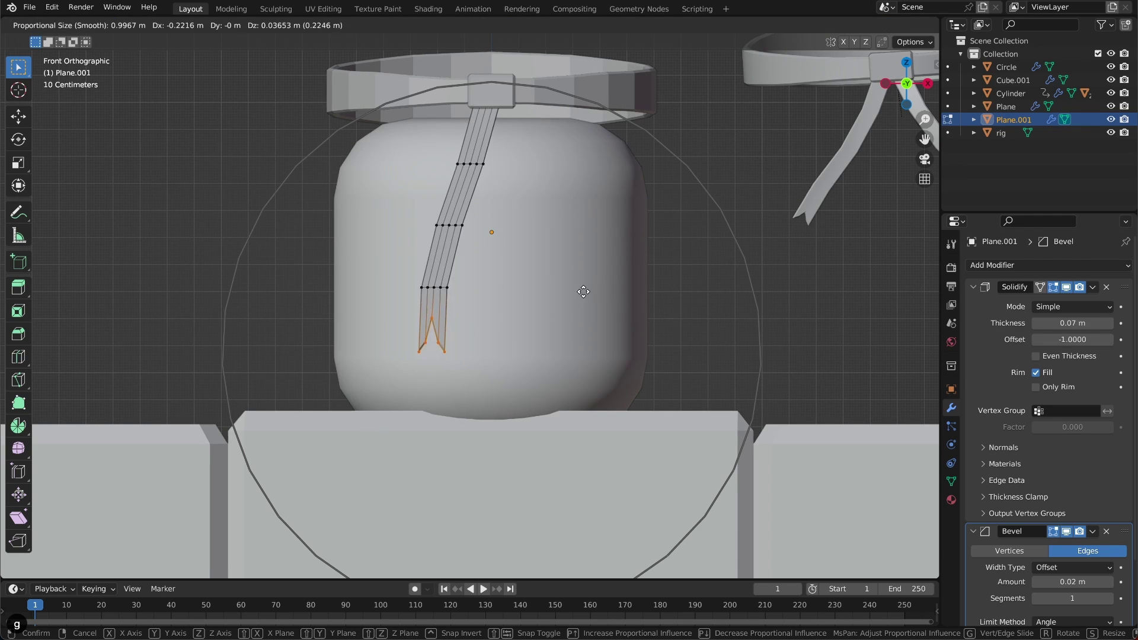
{"action": "left_click", "coordinate": [557, 275]}
Rotate the notched end 21.2° with proportional editing and shift it about -0.11 m in X and 0.10 m in Z.
{"action": "key", "text": "r"}
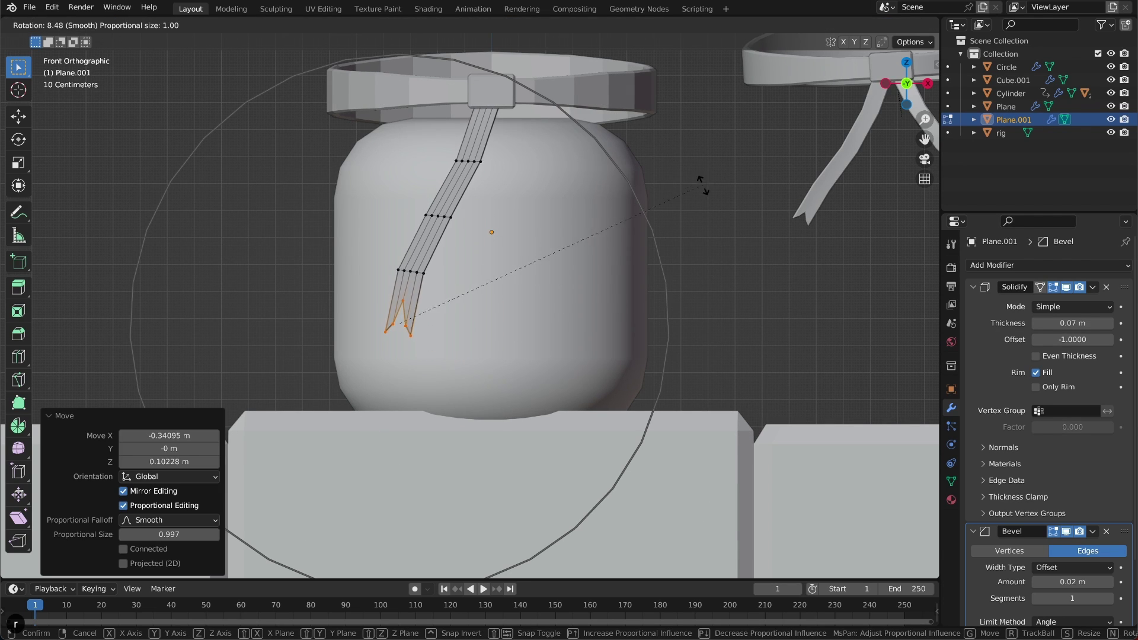
{"action": "left_click", "coordinate": [682, 258]}
{"action": "key", "text": "g"}
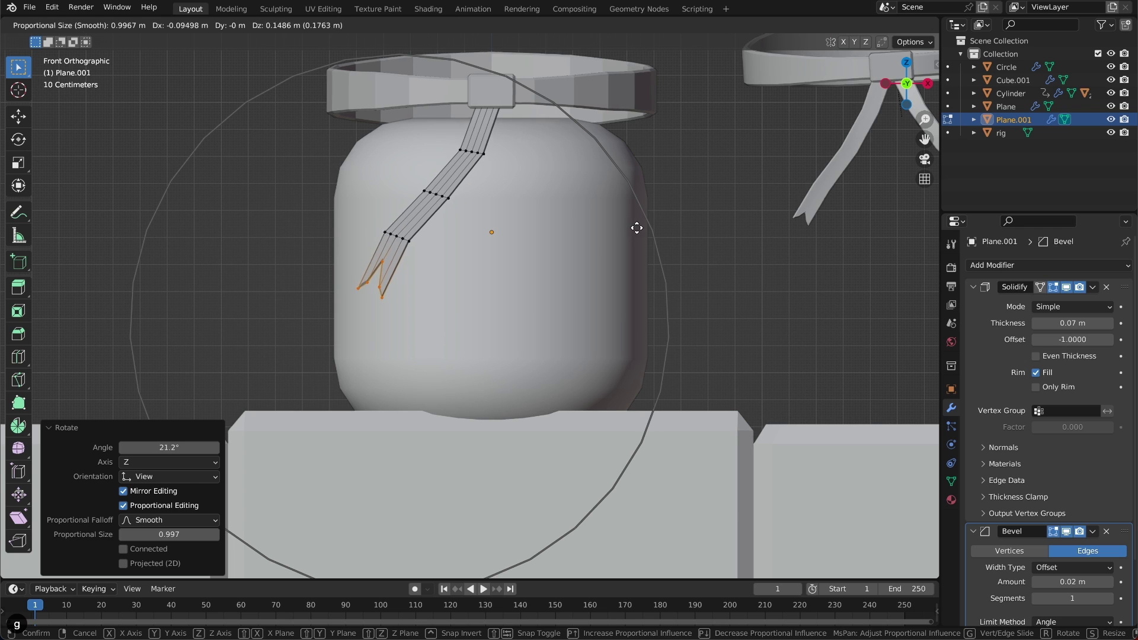
{"action": "left_click", "coordinate": [633, 240]}
Rotate the notched end toward the head in the left side view with proportional editing to curve the tail inward.
{"action": "key", "text": "ctrl+KP_3"}
{"action": "key", "text": "r"}
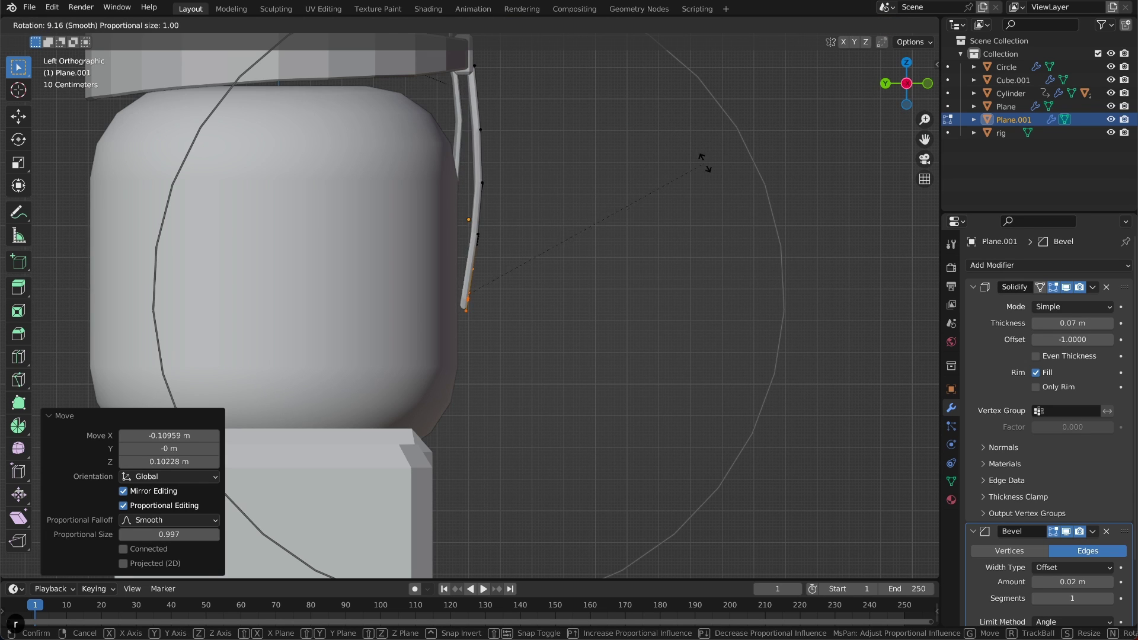
{"action": "left_click", "coordinate": [724, 203]}
{"action": "key", "text": "Tab"}
{"action": "middle_click_drag", "start_coordinate": [770, 188], "coordinate": [727, 210]}
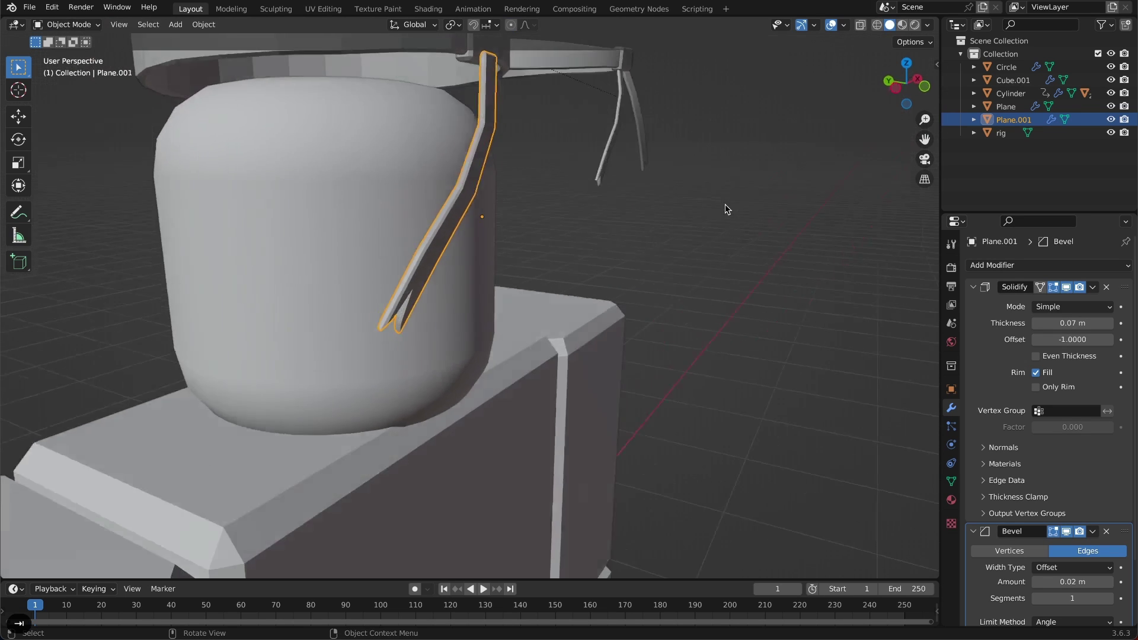
Select the tail's whole last segment, turn off proportional editing and rotate the segment farther outward in the front view.
{"action": "scroll", "coordinate": [725, 206], "scroll_direction": "up", "scroll_amount": 5}
{"action": "key", "text": "Tab"}
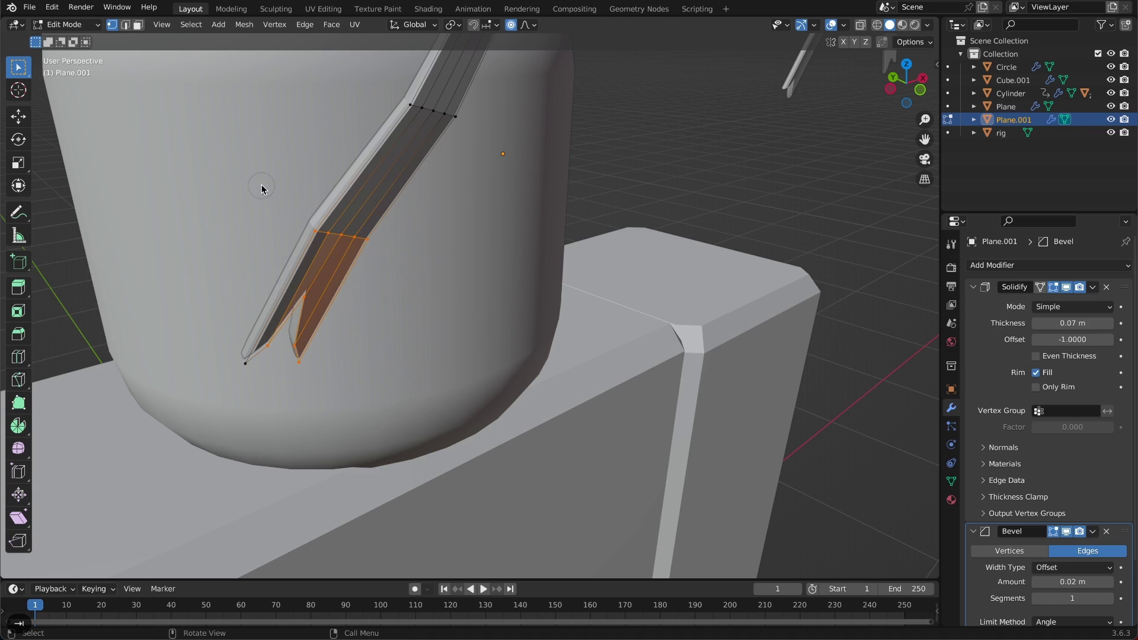
{"action": "left_click", "coordinate": [251, 358], "text": "shift"}
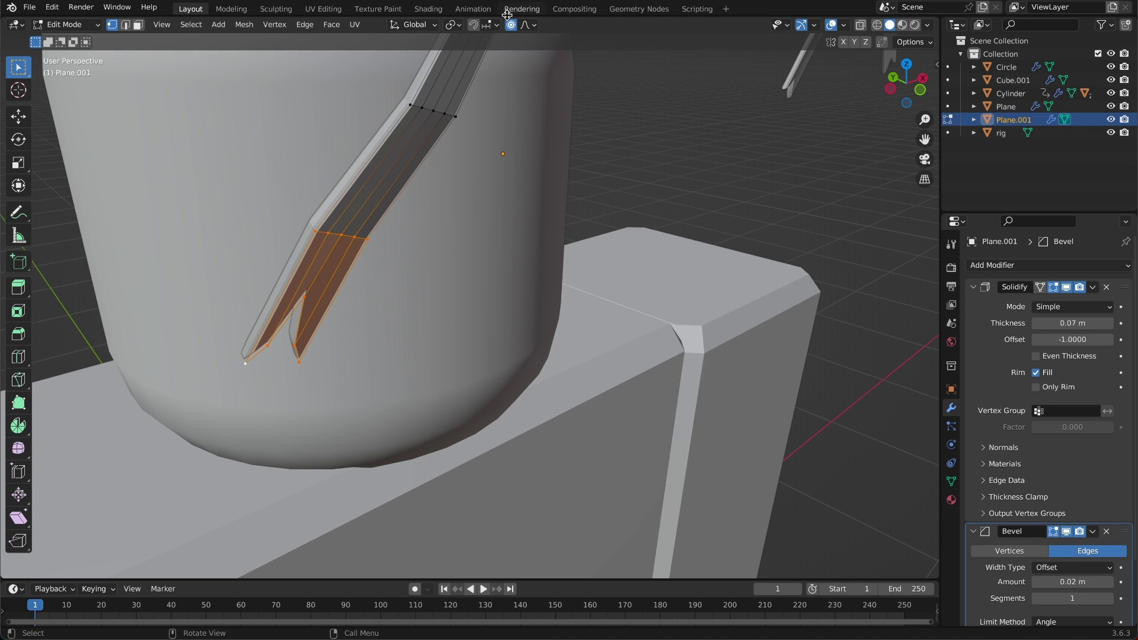
{"action": "mouse_move", "coordinate": [510, 153]}
{"action": "middle_mouse_down"}
{"action": "mouse_move", "coordinate": [508, 170]}
{"action": "mouse_move", "coordinate": [511, 128]}
{"action": "mouse_move", "coordinate": [466, 124]}
{"action": "mouse_move", "coordinate": [510, 170]}
{"action": "middle_mouse_up"}
{"action": "scroll", "coordinate": [511, 148], "scroll_direction": "down", "scroll_amount": 5}
{"action": "scroll", "coordinate": [511, 148], "scroll_direction": "up", "scroll_amount": 3}
{"action": "middle_click_drag", "start_coordinate": [878, 89], "coordinate": [788, 62]}
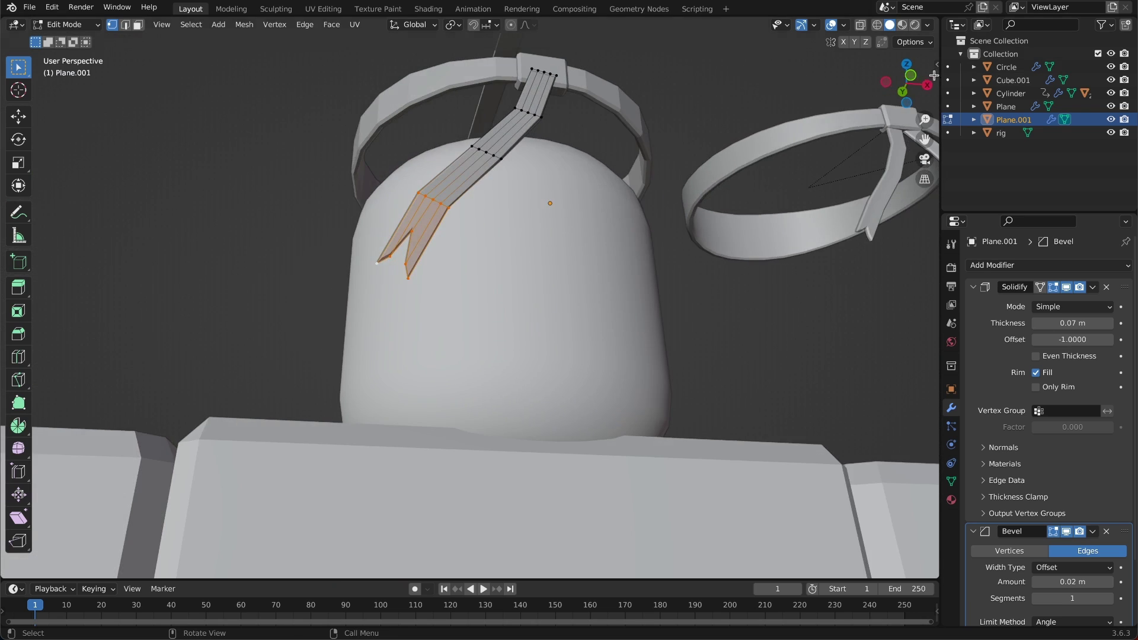
{"action": "left_click", "coordinate": [917, 80]}
{"action": "key", "text": "r"}
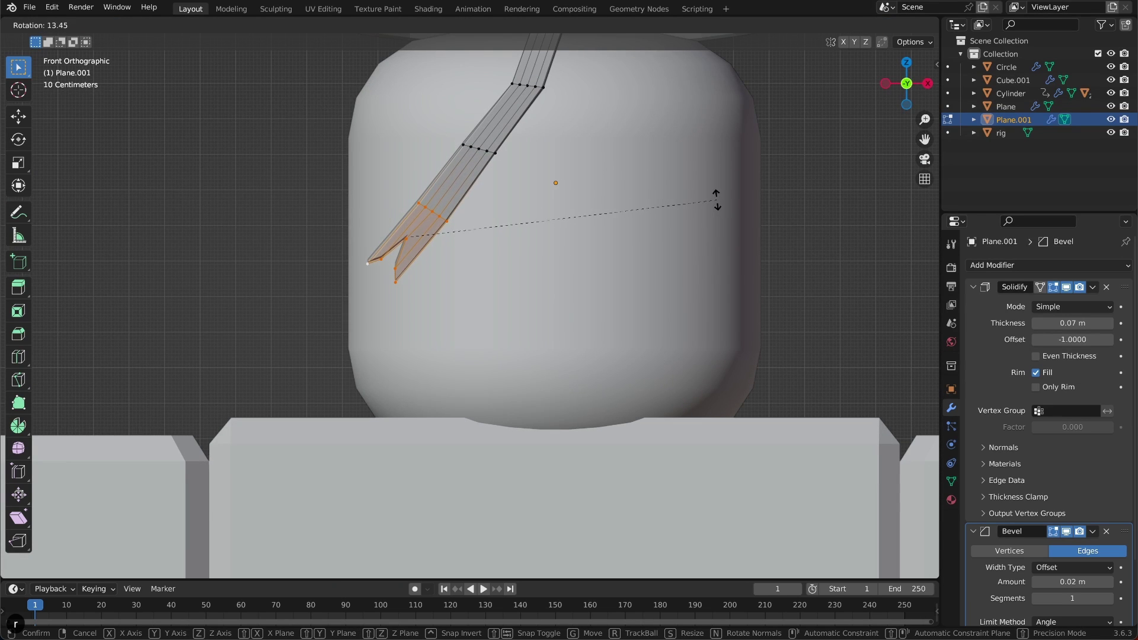
{"action": "left_click", "coordinate": [710, 243]}
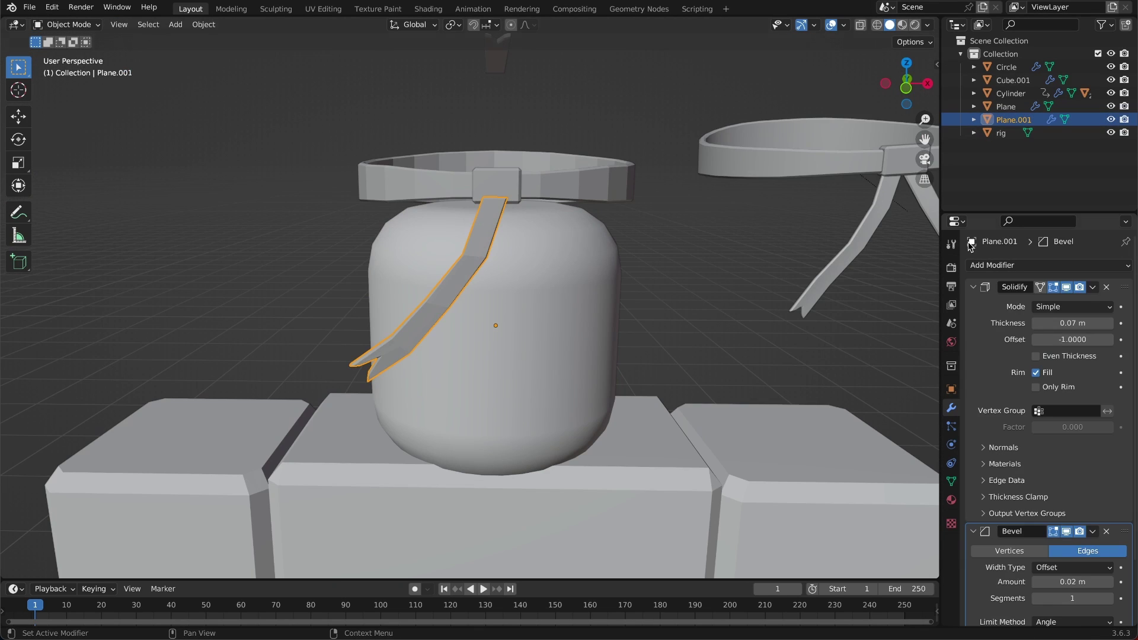
Add a Mirror modifier on the X axis to the hanging tail, using the knot Cube.001 as the mirror object.
{"action": "left_click", "coordinate": [1042, 266]}
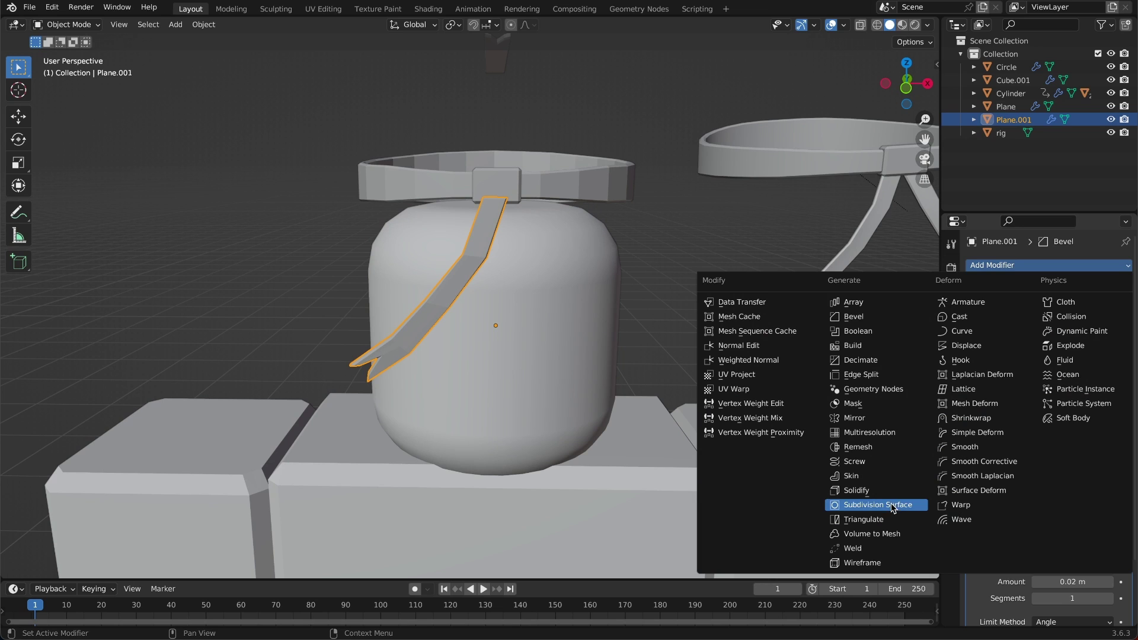
{"action": "left_click", "coordinate": [870, 420]}
{"action": "middle_click_drag", "start_coordinate": [765, 419], "coordinate": [756, 441]}
{"action": "scroll", "coordinate": [1084, 509], "scroll_direction": "down", "scroll_amount": 5}
{"action": "left_click", "coordinate": [1106, 554]}
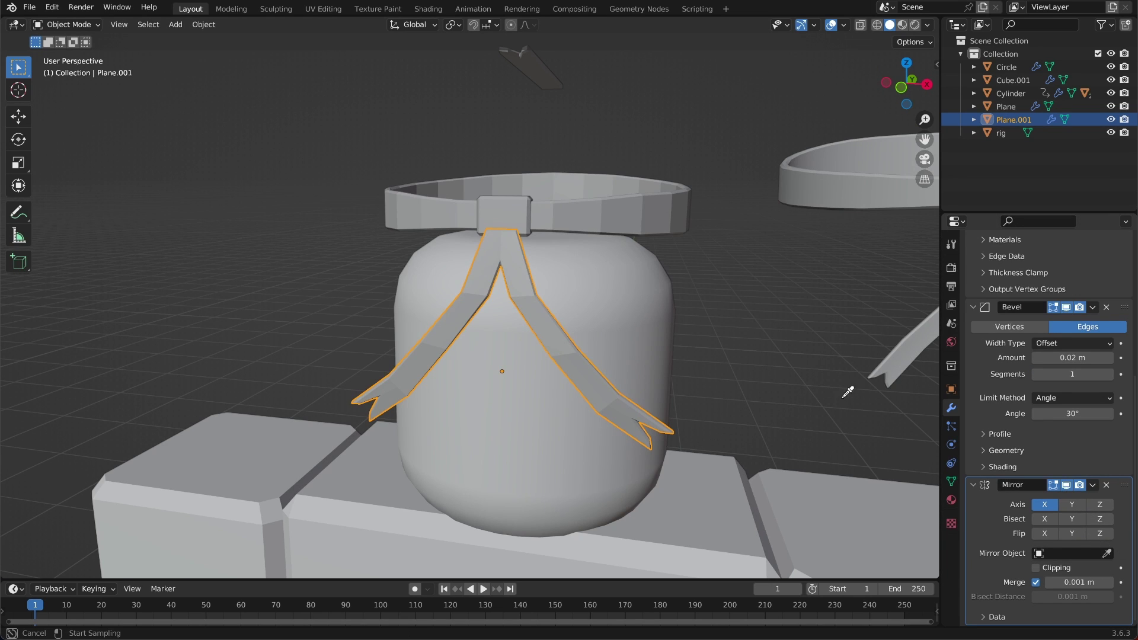
{"action": "left_click", "coordinate": [500, 213]}
Move the tail's whole mesh about -0.05 m in X to spread the mirrored tails apart under the knot.
{"action": "scroll", "coordinate": [502, 213], "scroll_direction": "up", "scroll_amount": 4}
{"action": "middle_click_drag", "start_coordinate": [501, 213], "coordinate": [520, 198]}
{"action": "scroll", "coordinate": [502, 213], "scroll_direction": "down", "scroll_amount": 3}
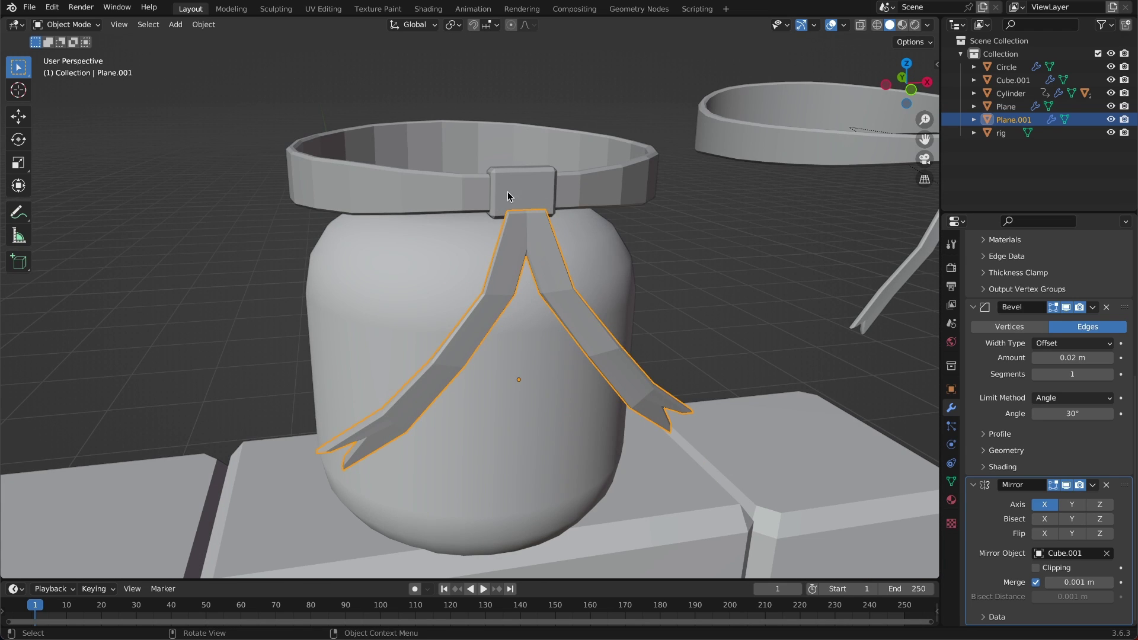
{"action": "key", "text": "Tab"}
{"action": "key", "text": "g"}
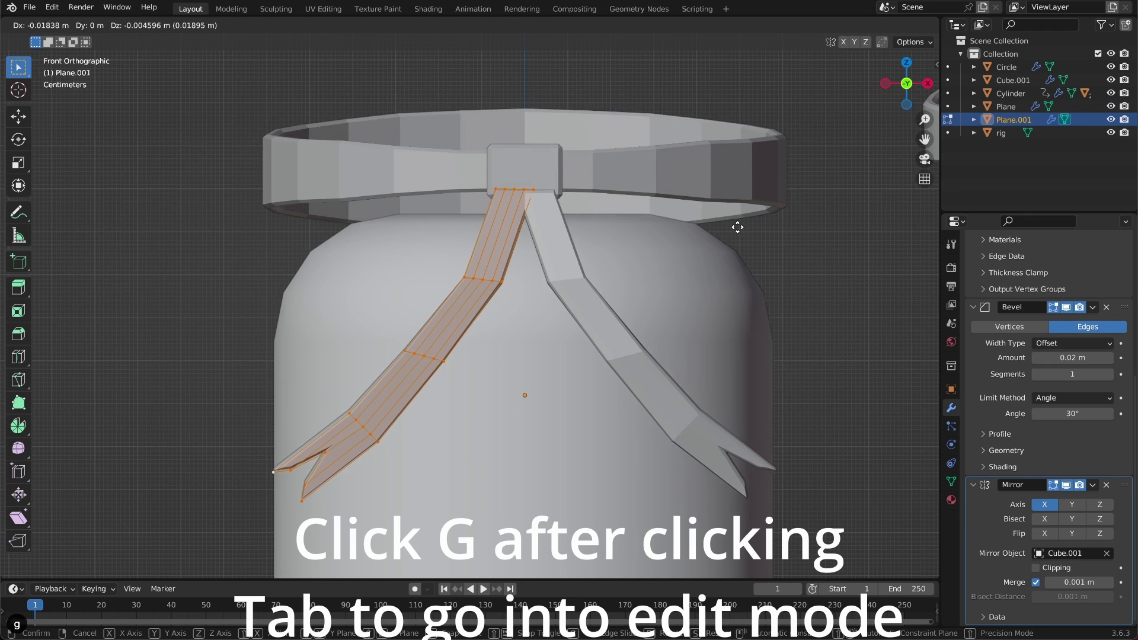
{"action": "left_click", "coordinate": [727, 229]}
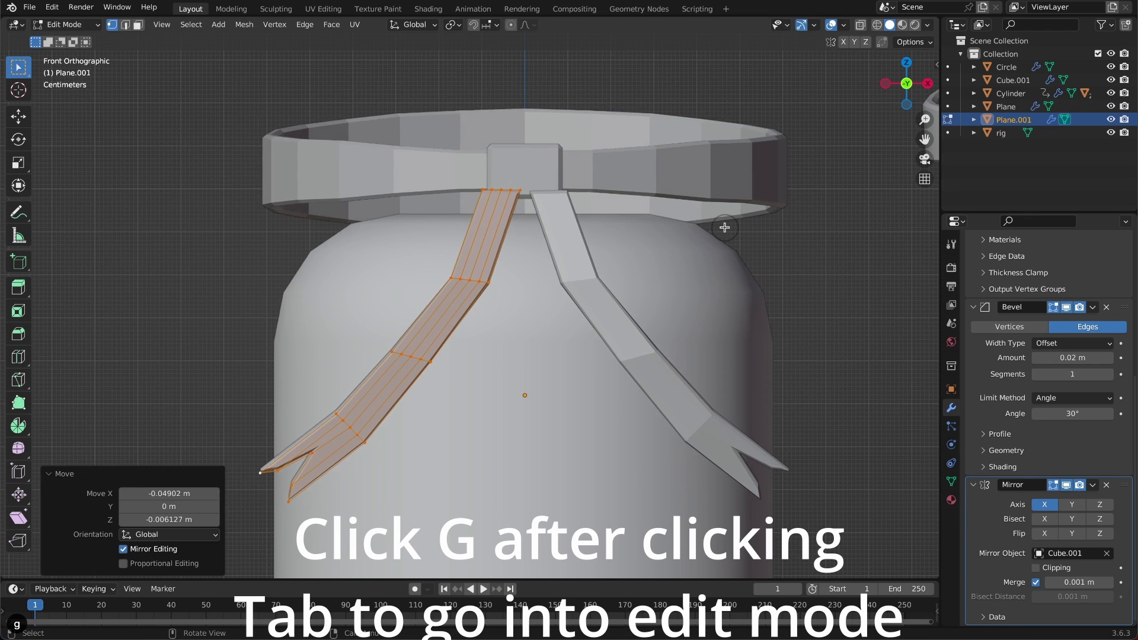
Scale the tail mesh down slightly and reposition it against the knot in the front and side views.
{"action": "middle_click_drag", "start_coordinate": [724, 228], "coordinate": [652, 249], "text": "shift"}
{"action": "left_click", "coordinate": [909, 86]}
{"action": "key", "text": "s"}
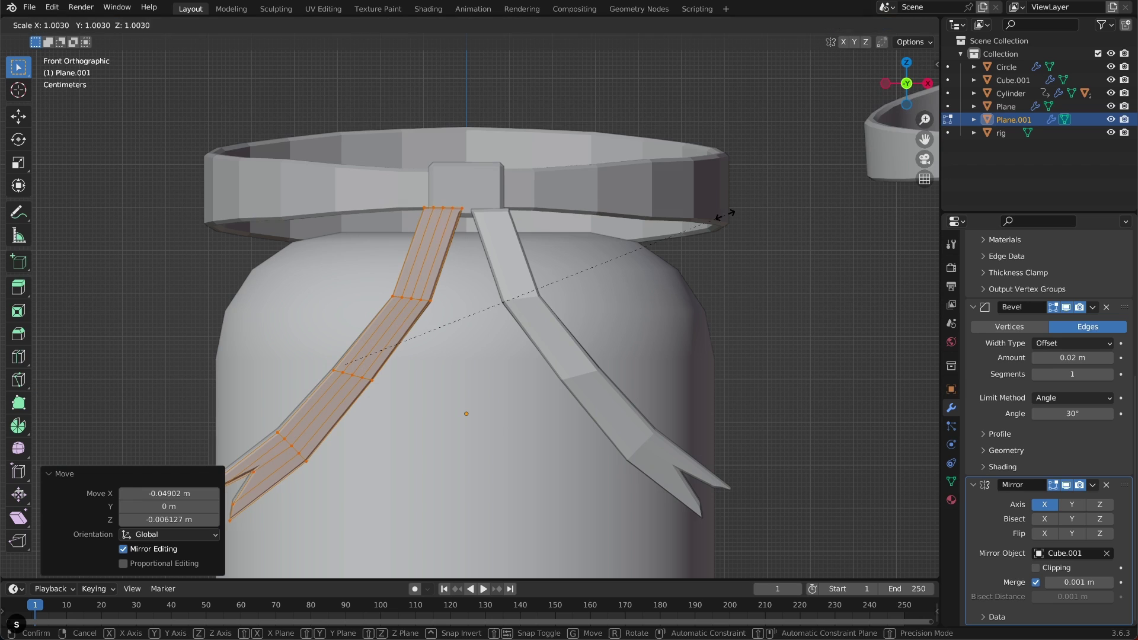
{"action": "left_click", "coordinate": [659, 215]}
{"action": "key", "text": "g"}
{"action": "left_click", "coordinate": [680, 197]}
{"action": "left_click", "coordinate": [885, 84]}
{"action": "key", "text": "g"}
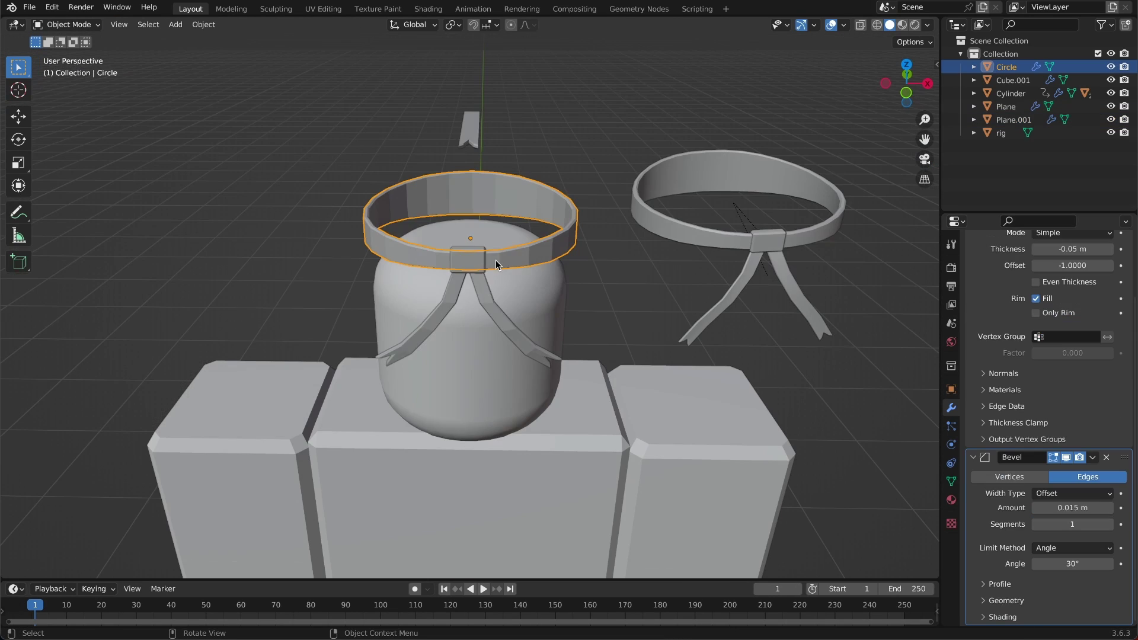
Apply Shade Auto Smooth to the headband ring and to the mirrored tails.
{"action": "right_click", "coordinate": [495, 260]}
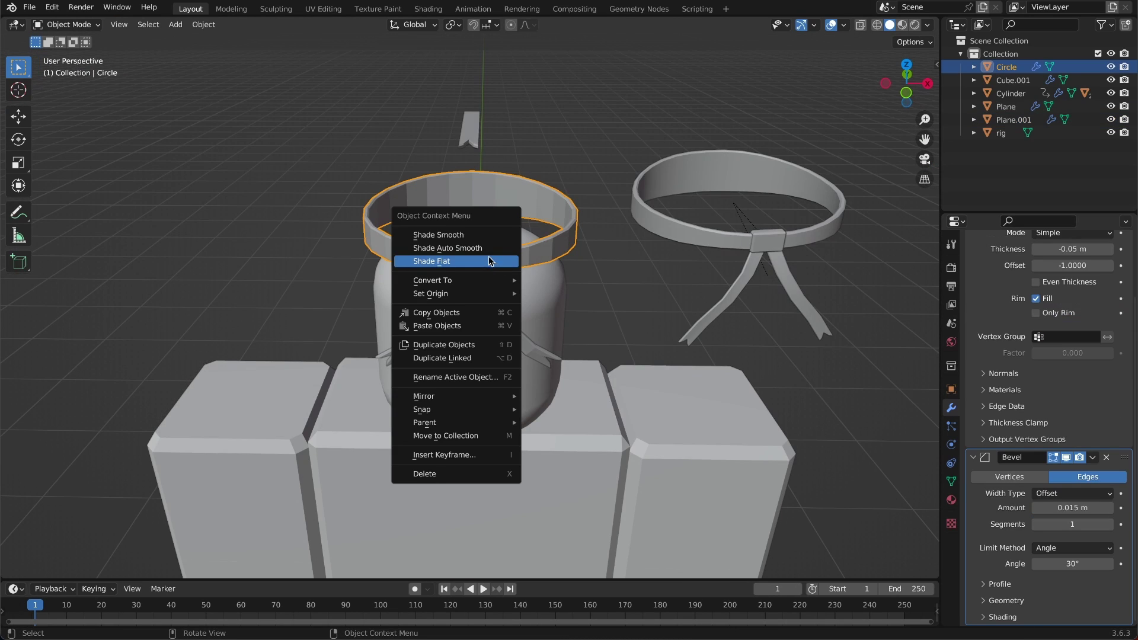
{"action": "left_click", "coordinate": [485, 246]}
{"action": "left_click", "coordinate": [499, 316]}
{"action": "right_click", "coordinate": [499, 315]}
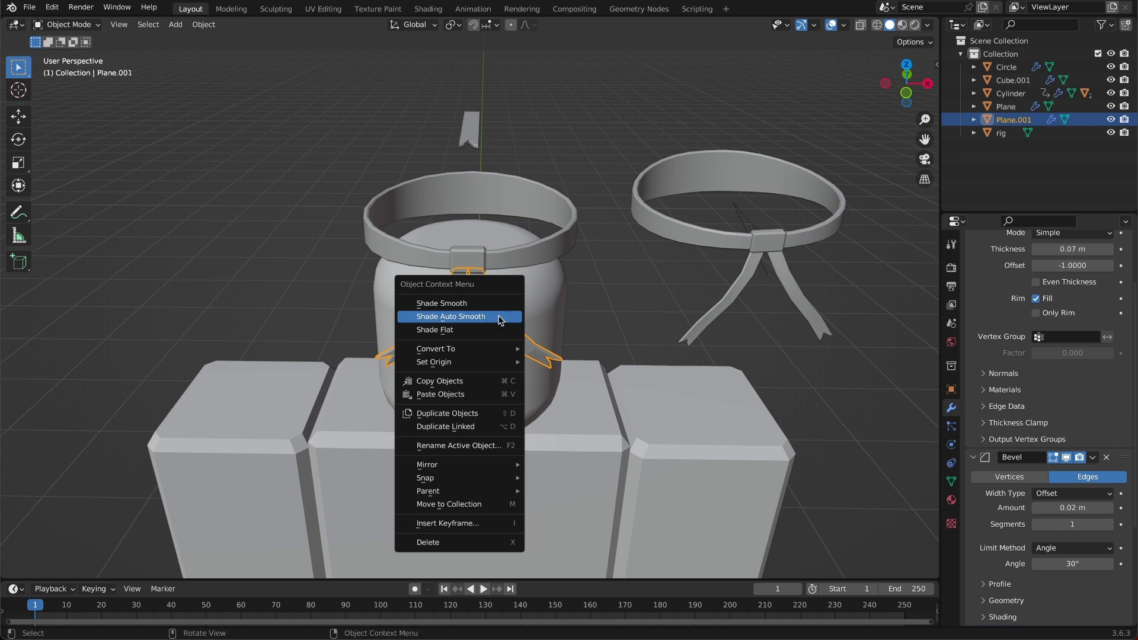
{"action": "left_click", "coordinate": [500, 317]}
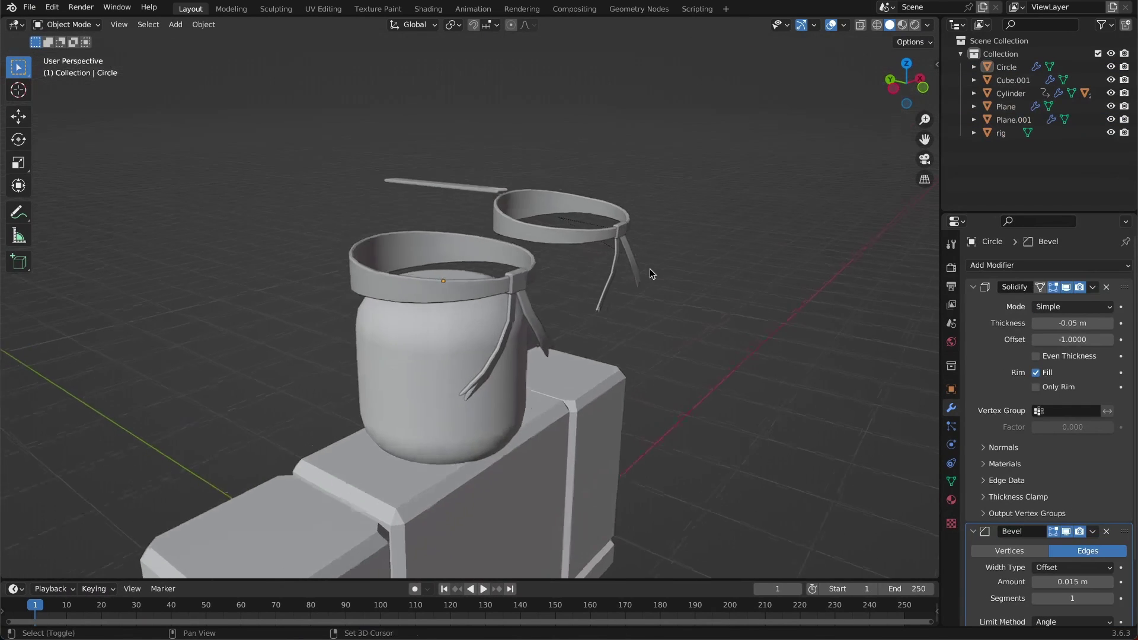
Switch to the UV Editing workspace and open the ColorPallet.png image in the UV editor.
{"action": "scroll", "coordinate": [649, 272], "scroll_direction": "up", "scroll_amount": 4, "text": "ctrl"}
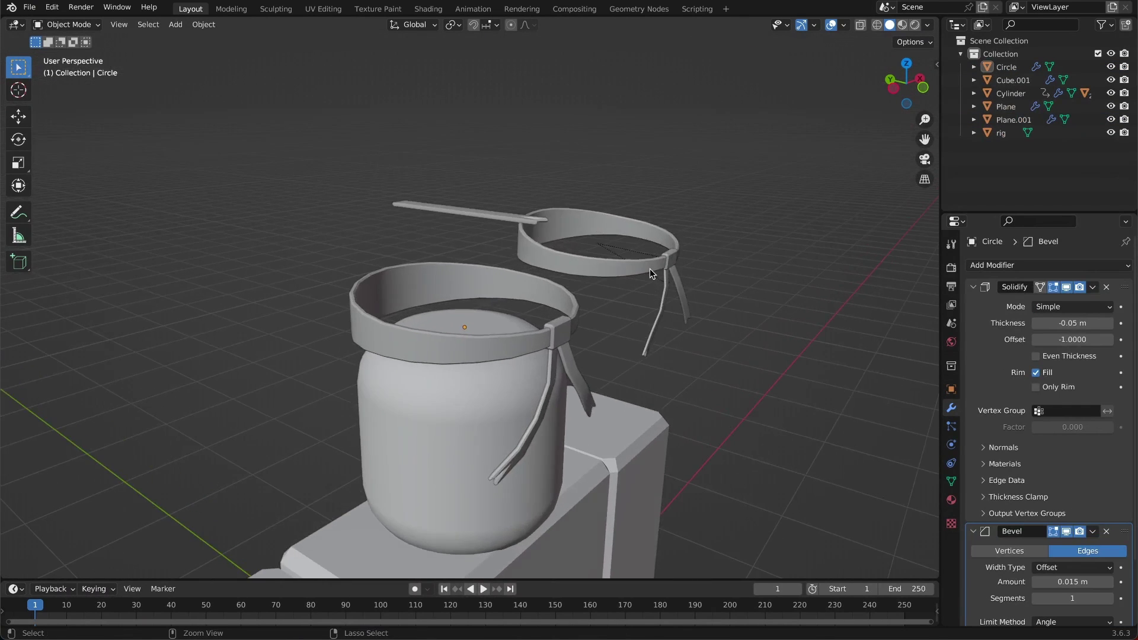
{"action": "scroll", "coordinate": [650, 271], "scroll_direction": "down", "scroll_amount": 3, "text": "shift"}
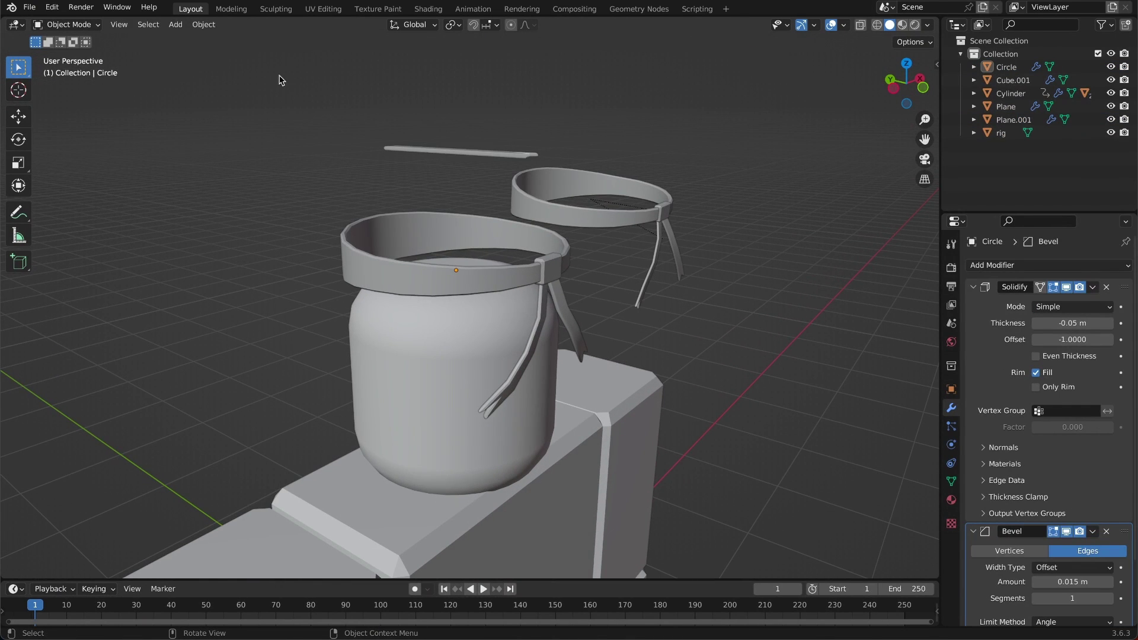
{"action": "left_click", "coordinate": [315, 13]}
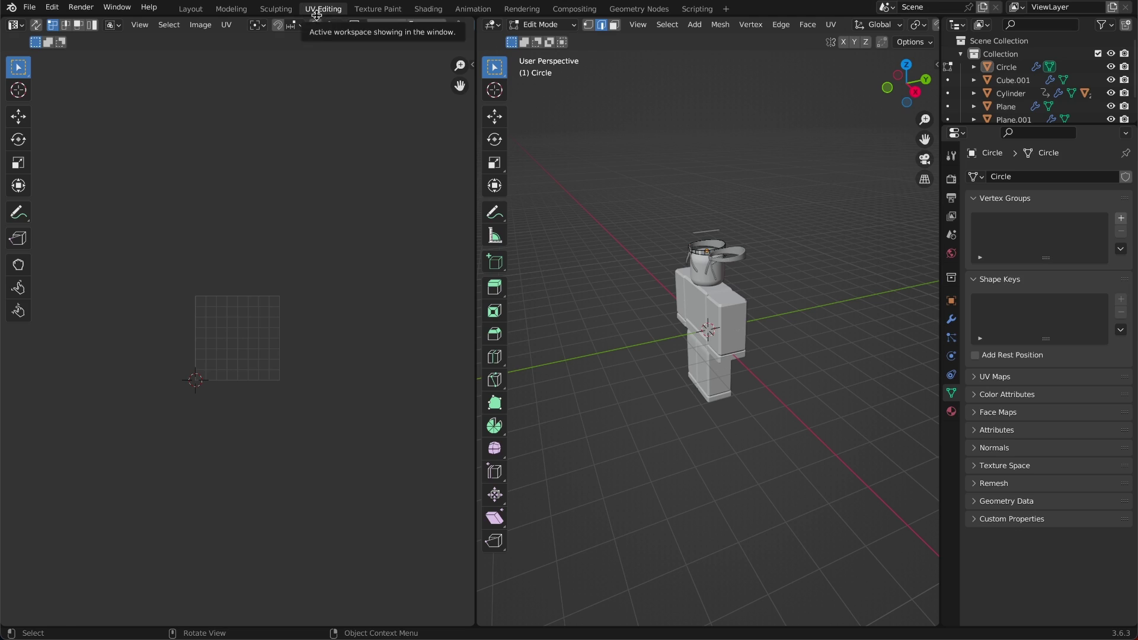
{"action": "scroll", "coordinate": [737, 202], "scroll_direction": "right", "scroll_amount": 10}
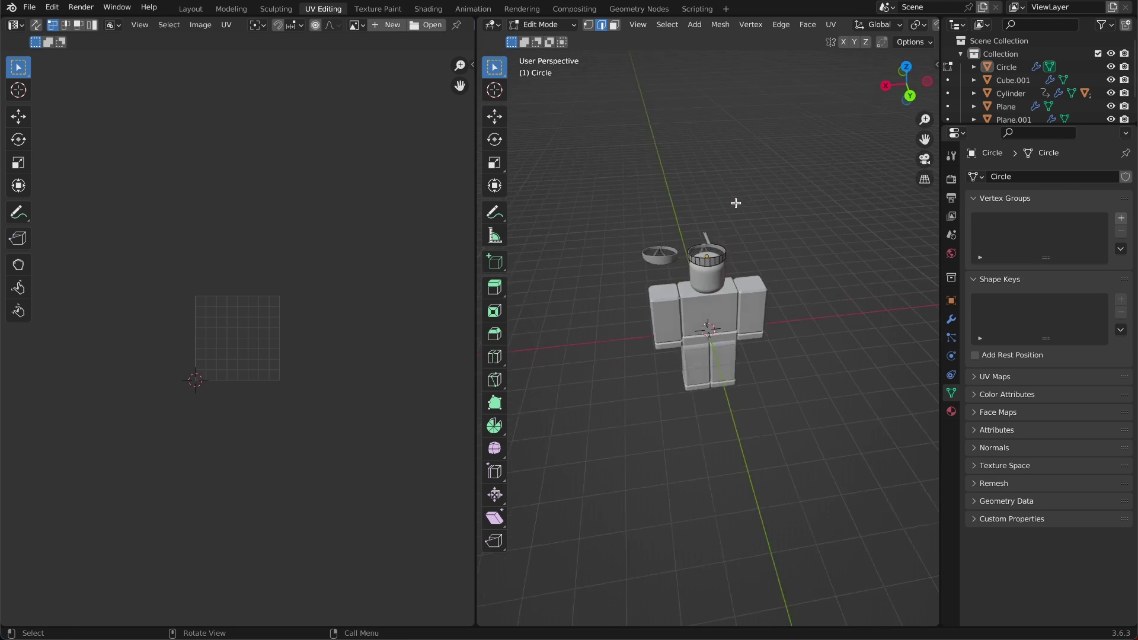
{"action": "scroll", "coordinate": [737, 203], "scroll_direction": "up", "scroll_amount": 6, "text": "ctrl"}
{"action": "scroll", "coordinate": [737, 203], "scroll_direction": "up", "scroll_amount": 5, "text": "shift"}
{"action": "left_click", "coordinate": [426, 25]}
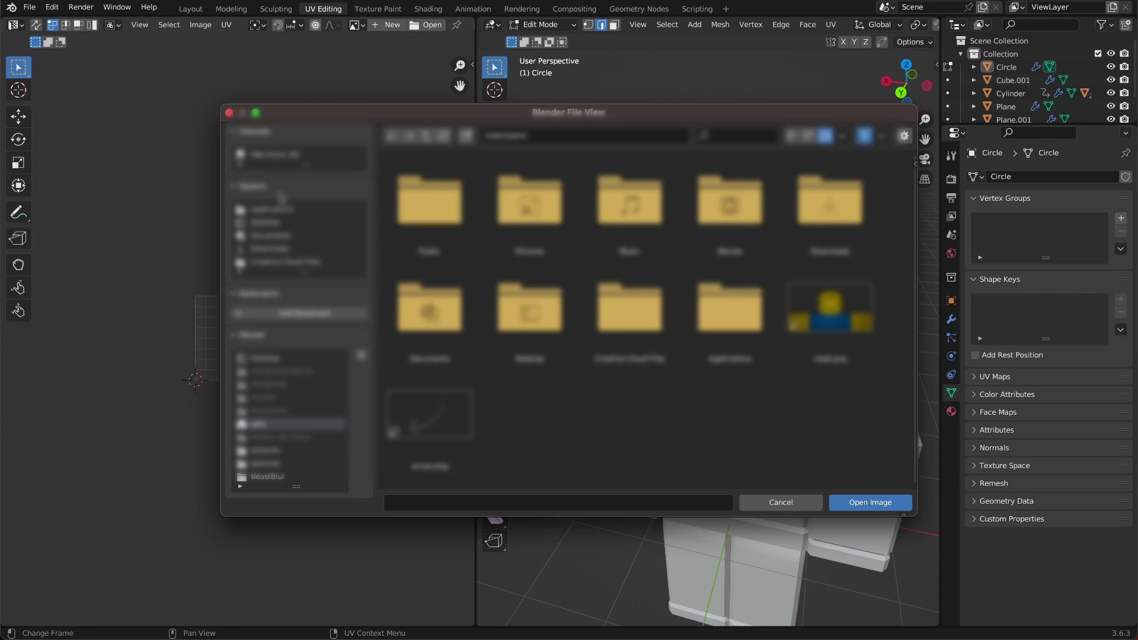
{"action": "left_click", "coordinate": [266, 221]}
{"action": "left_click", "coordinate": [528, 309]}
{"action": "left_click", "coordinate": [865, 503]}
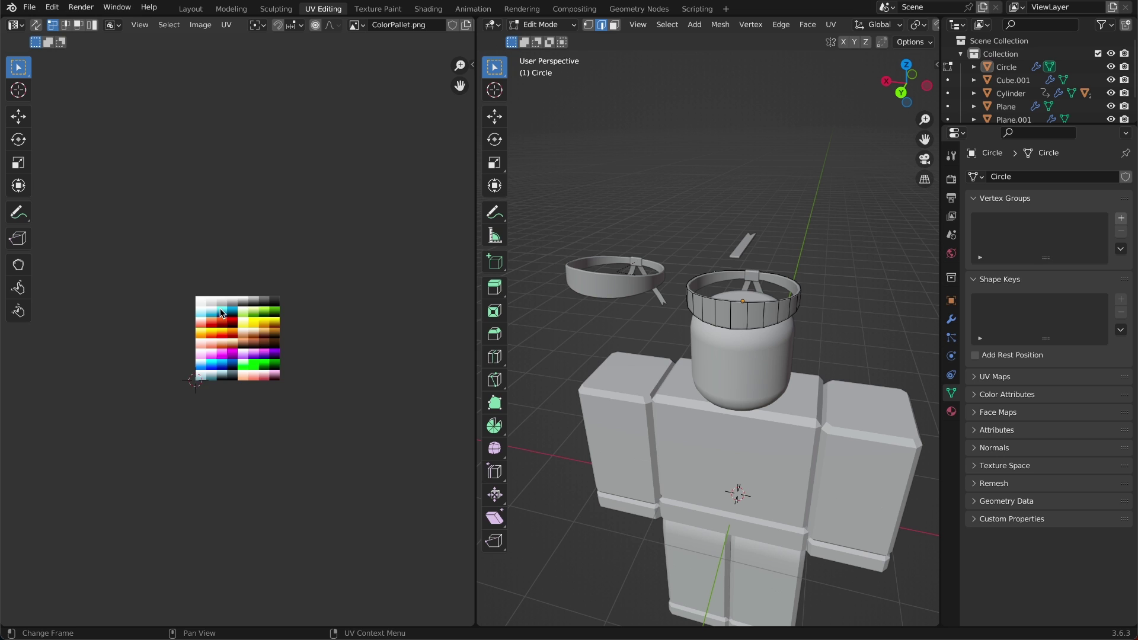
{"action": "scroll", "coordinate": [221, 312], "scroll_direction": "up", "scroll_amount": 7}
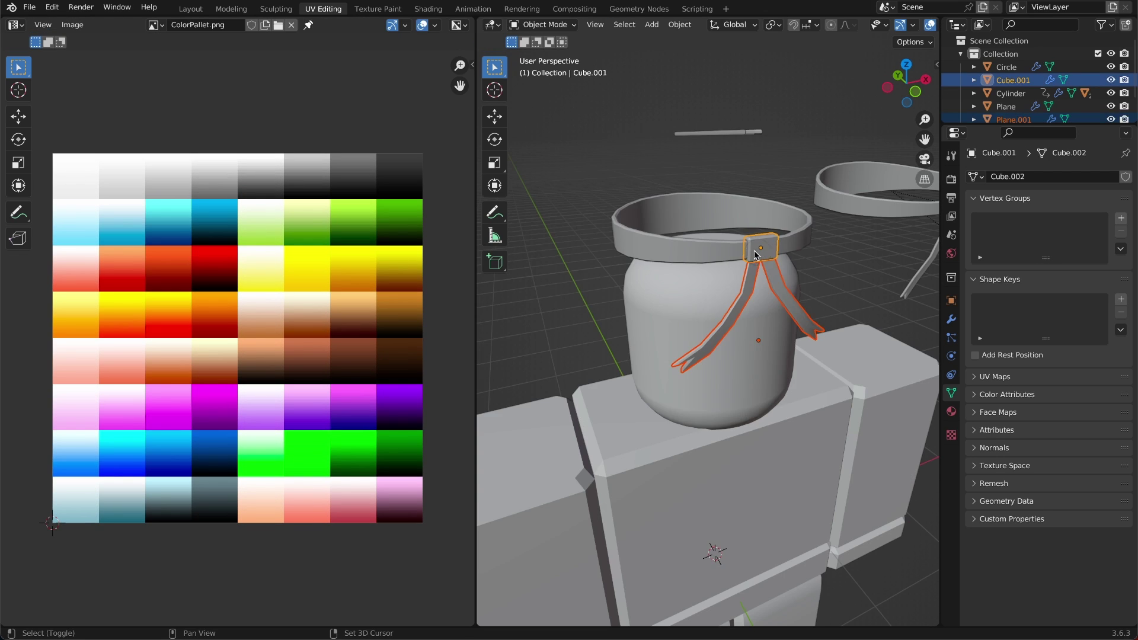
Duplicate the headband ring, knot and tails together and move the copies along X to stand clear beside the avatar.
{"action": "left_click", "coordinate": [727, 250], "text": "shift"}
{"action": "scroll", "coordinate": [727, 250], "scroll_direction": "right", "scroll_amount": 3}
{"action": "scroll", "coordinate": [727, 250], "scroll_direction": "down", "scroll_amount": 5, "text": "ctrl"}
{"action": "scroll", "coordinate": [726, 250], "scroll_direction": "left", "scroll_amount": 2, "text": "shift"}
{"action": "key", "text": "shift+d"}
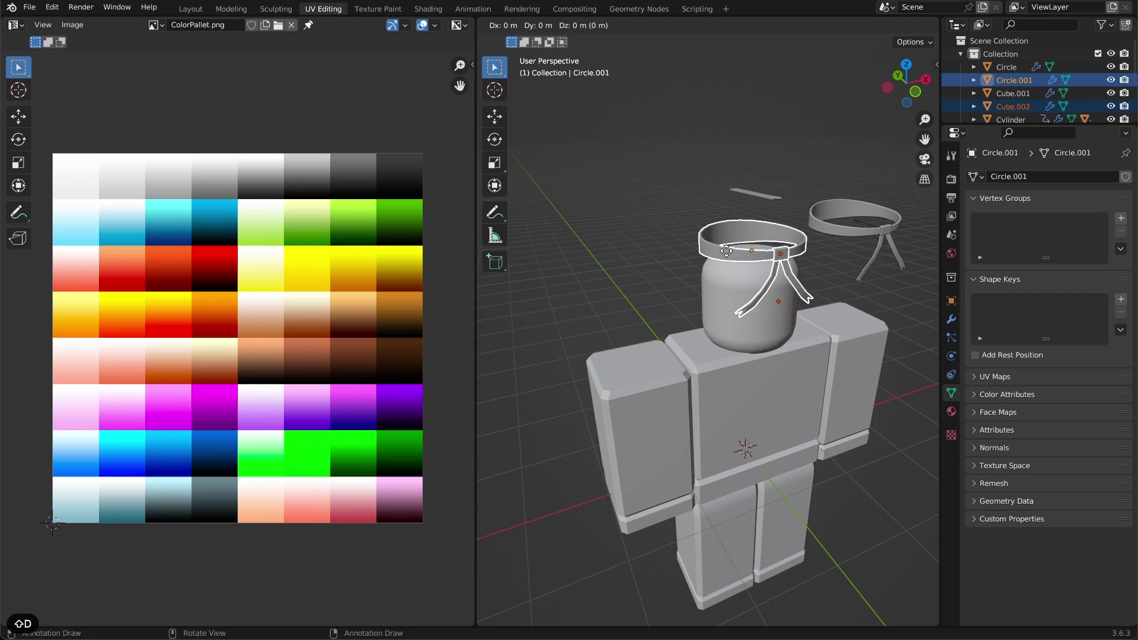
{"action": "key", "text": "y"}
{"action": "key", "text": "x"}
{"action": "left_click", "coordinate": [532, 290]}
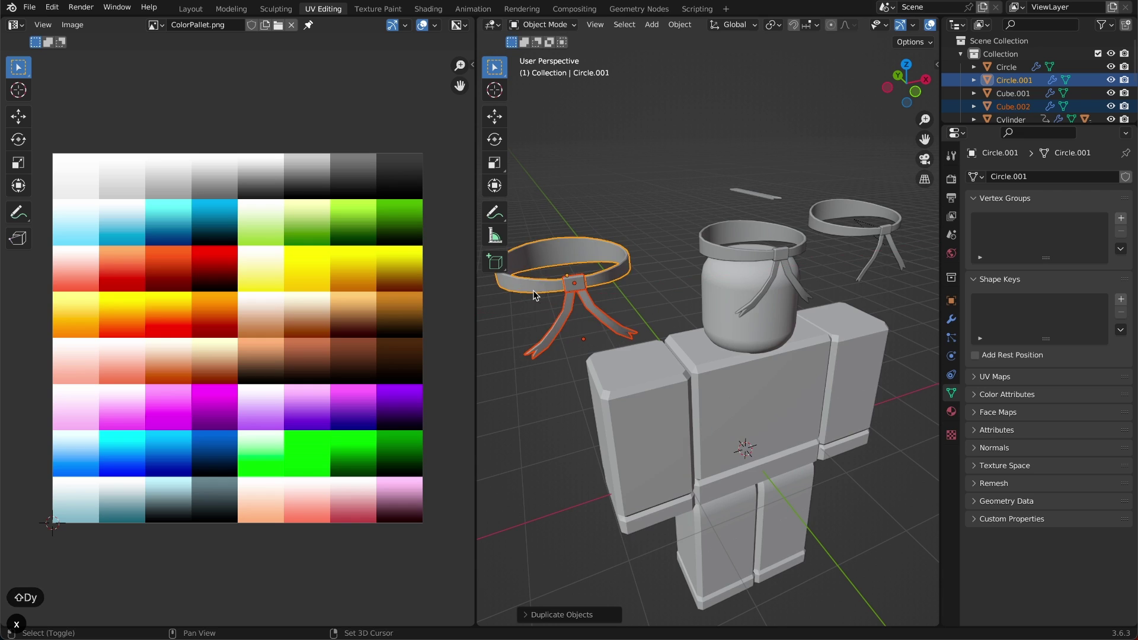
{"action": "scroll", "coordinate": [532, 289], "scroll_direction": "left", "scroll_amount": 3, "text": "shift"}
{"action": "scroll", "coordinate": [532, 289], "scroll_direction": "up", "scroll_amount": 3, "text": "ctrl"}
Apply the Solidify and Bevel modifiers on the duplicated headband ring.
{"action": "left_click", "coordinate": [760, 218]}
{"action": "left_click", "coordinate": [696, 313]}
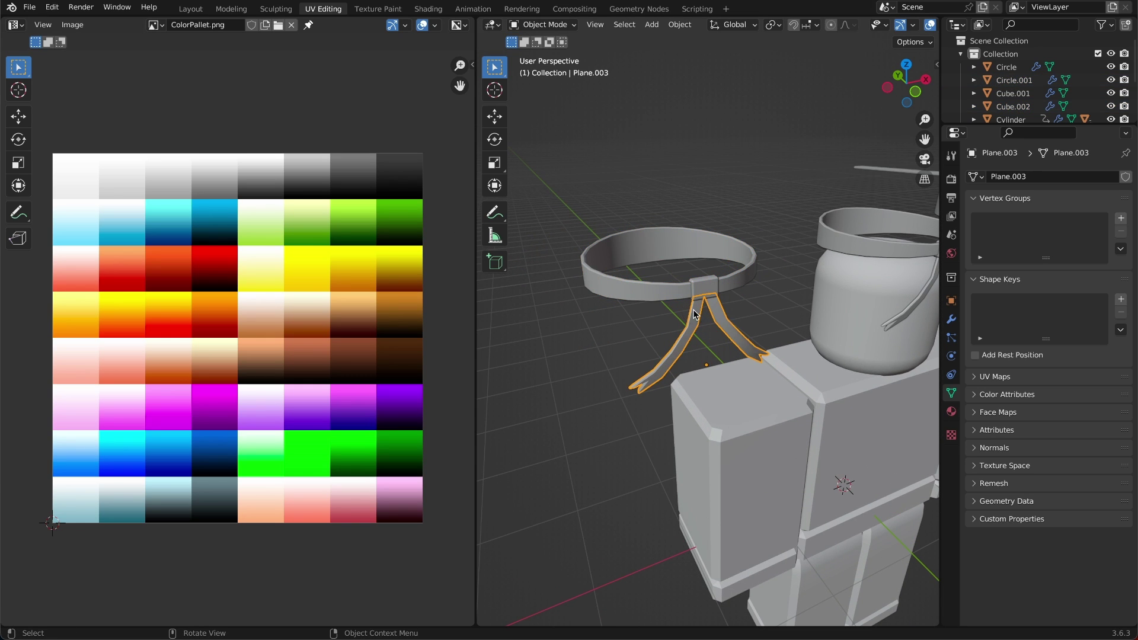
{"action": "left_click", "coordinate": [951, 318]}
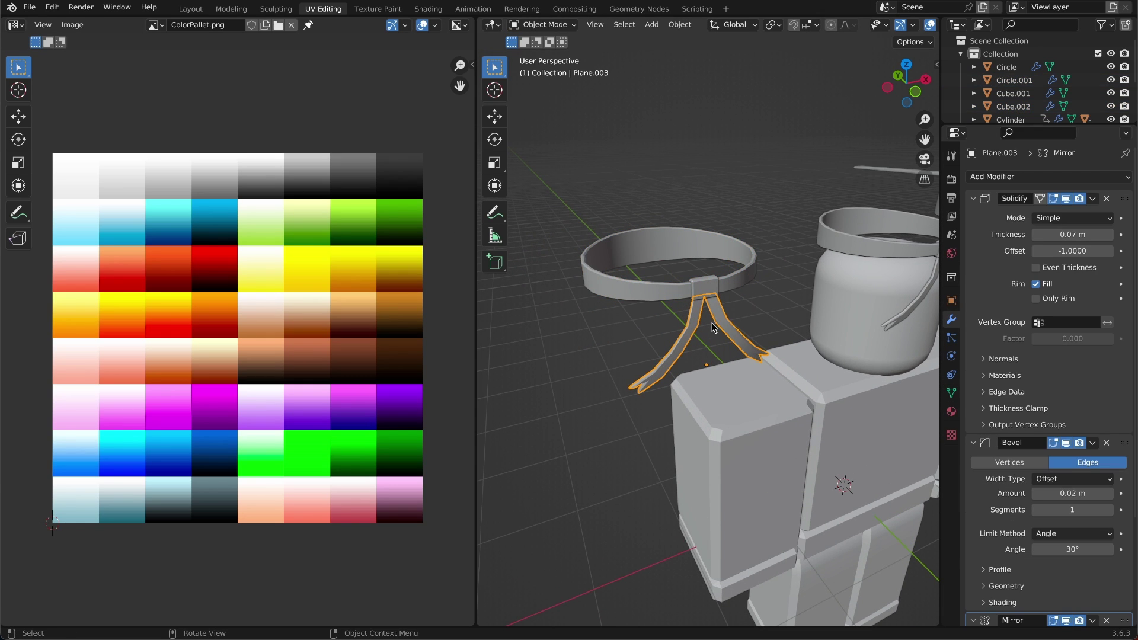
{"action": "left_click", "coordinate": [631, 278]}
{"action": "left_click", "coordinate": [1092, 198]}
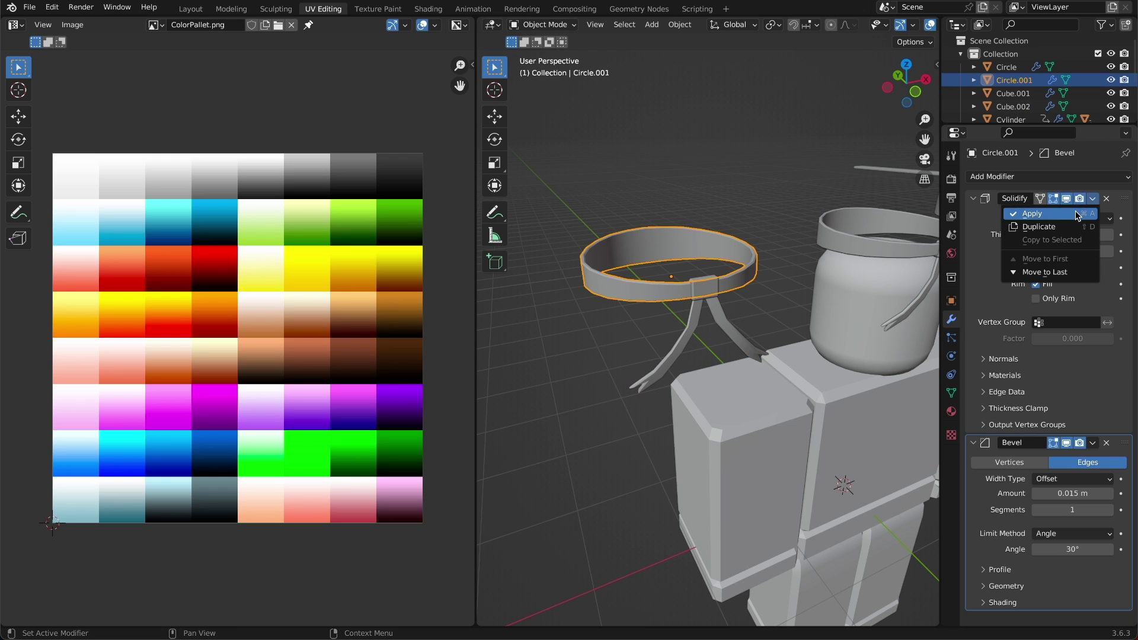
{"action": "left_click", "coordinate": [1078, 215]}
{"action": "left_click", "coordinate": [1092, 198]}
{"action": "left_click", "coordinate": [1043, 213]}
Apply the Bevel modifier on the duplicated knot and the Solidify, Bevel and Mirror modifiers on the duplicated tails.
{"action": "left_click", "coordinate": [704, 288]}
{"action": "left_click", "coordinate": [1092, 198]}
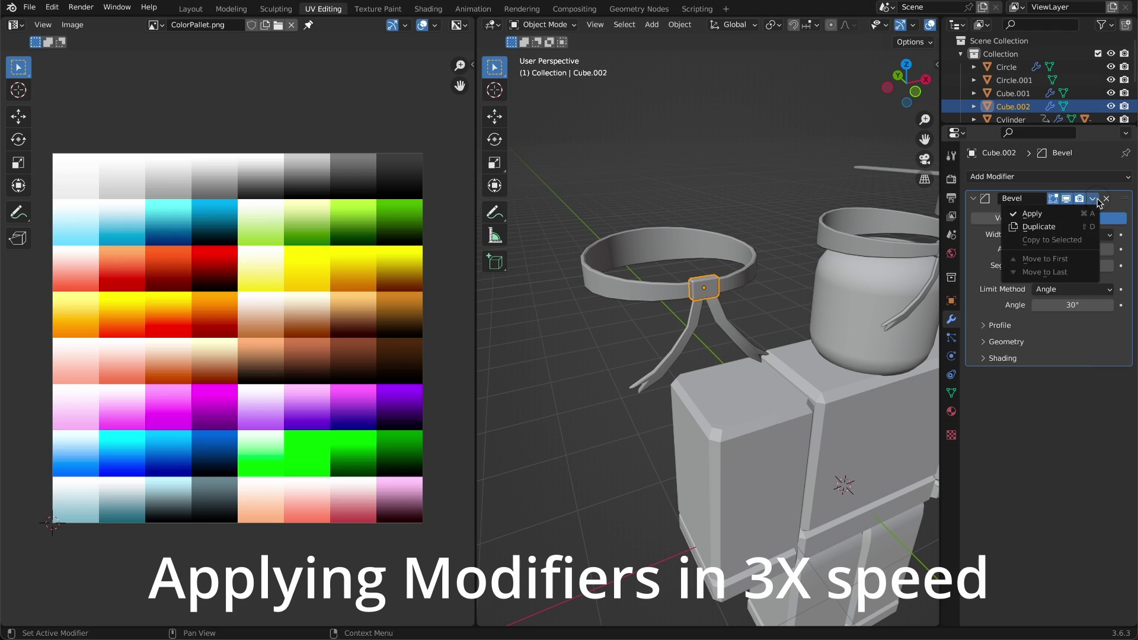
{"action": "left_click", "coordinate": [1077, 214]}
{"action": "left_click", "coordinate": [695, 317]}
{"action": "left_click", "coordinate": [1092, 199]}
{"action": "left_click", "coordinate": [1077, 214]}
{"action": "left_click", "coordinate": [1092, 198]}
{"action": "left_click", "coordinate": [1078, 214]}
{"action": "left_click", "coordinate": [1092, 198]}
{"action": "left_click", "coordinate": [1077, 214]}
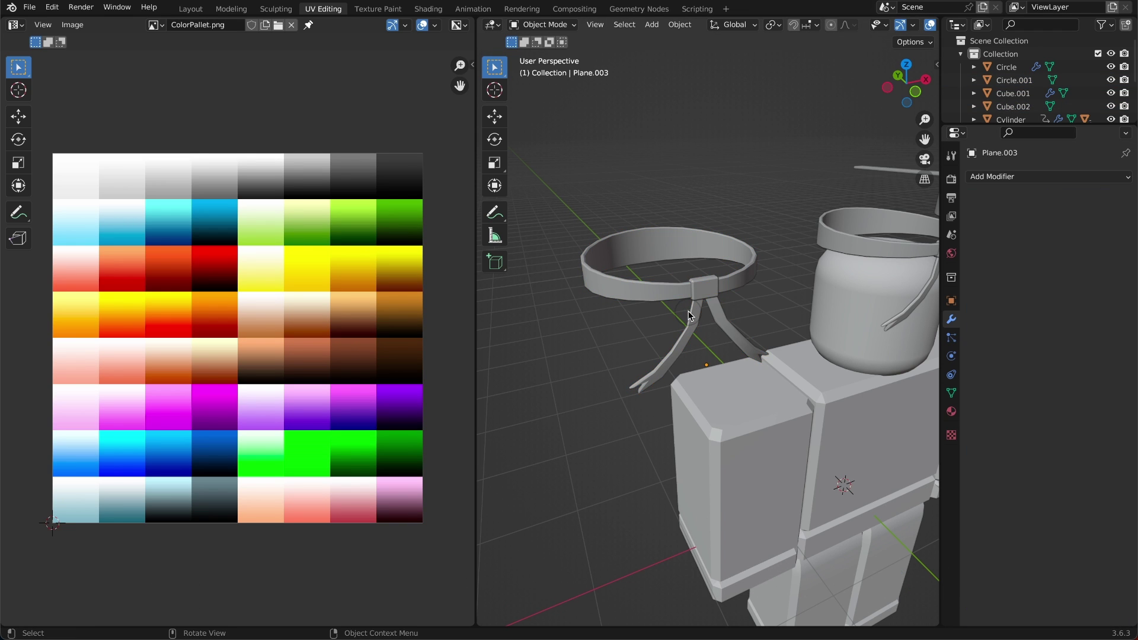
Join the duplicated tails, knot and ring into a single headband object.
{"action": "left_click", "coordinate": [689, 314]}
{"action": "left_click", "coordinate": [705, 294], "text": "shift"}
{"action": "left_click", "coordinate": [678, 292], "text": "shift"}
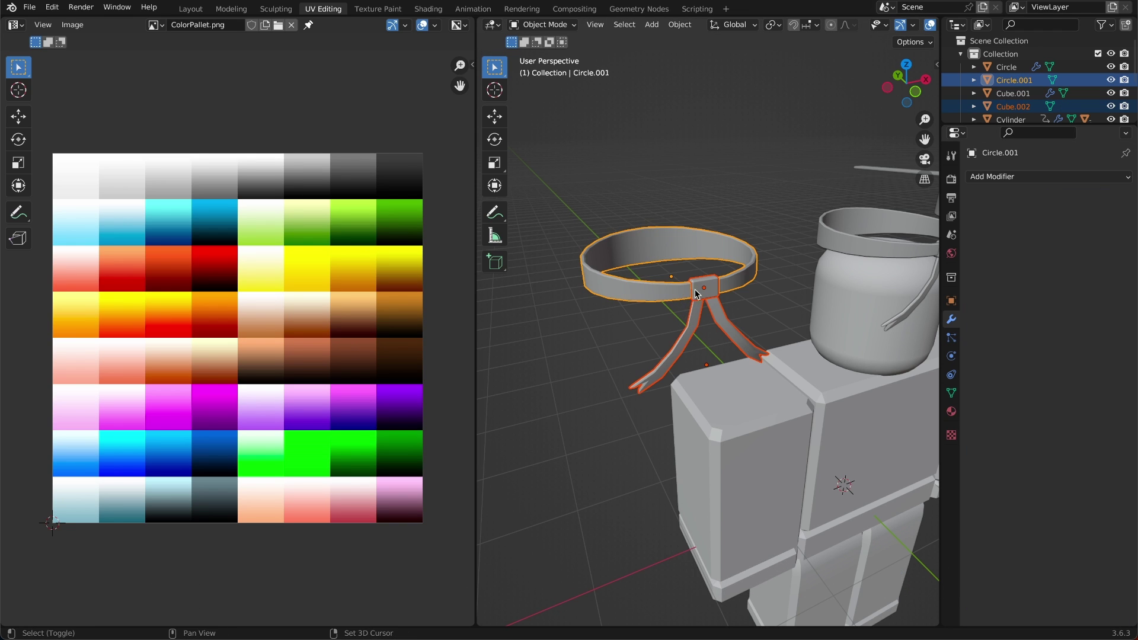
{"action": "key", "text": "super+j"}
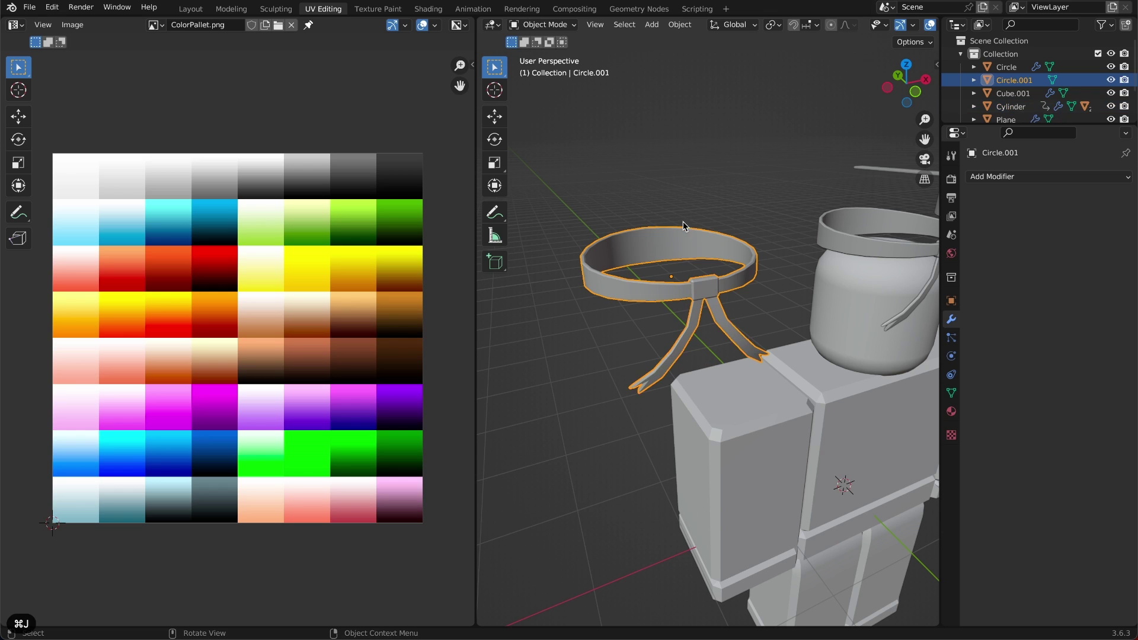
{"action": "left_click", "coordinate": [708, 158]}
{"action": "left_click", "coordinate": [696, 283]}
Unwrap the joined headband's whole mesh with Project from View in the back orthographic view.
{"action": "left_click_drag", "start_coordinate": [912, 89], "coordinate": [895, 93]}
{"action": "left_click", "coordinate": [895, 93]}
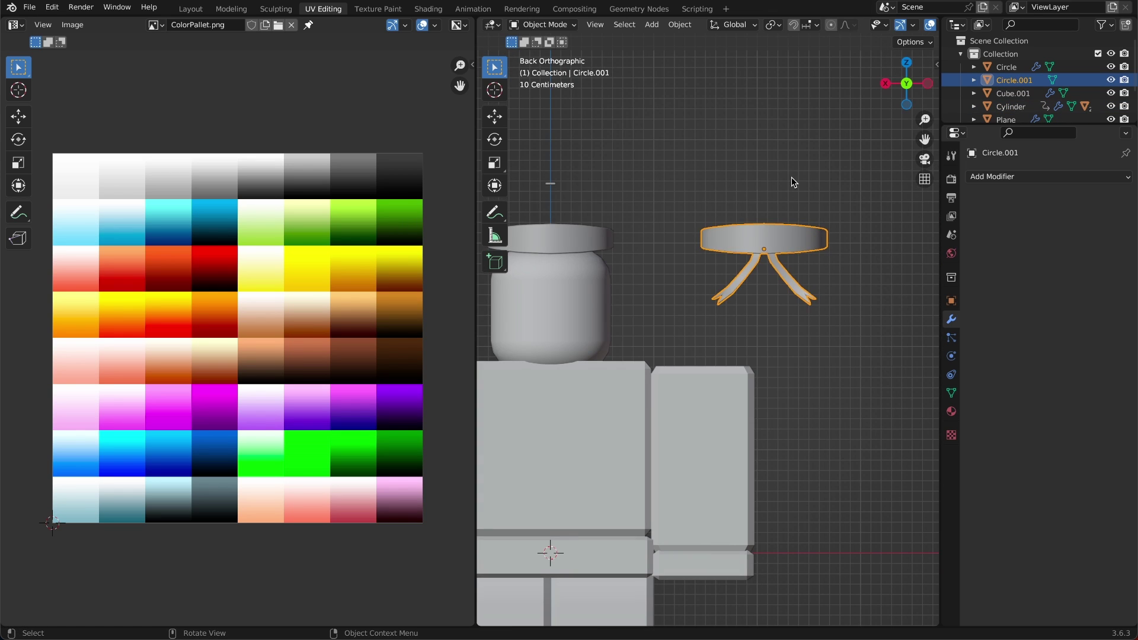
{"action": "key", "text": "Tab"}
{"action": "key", "text": "a"}
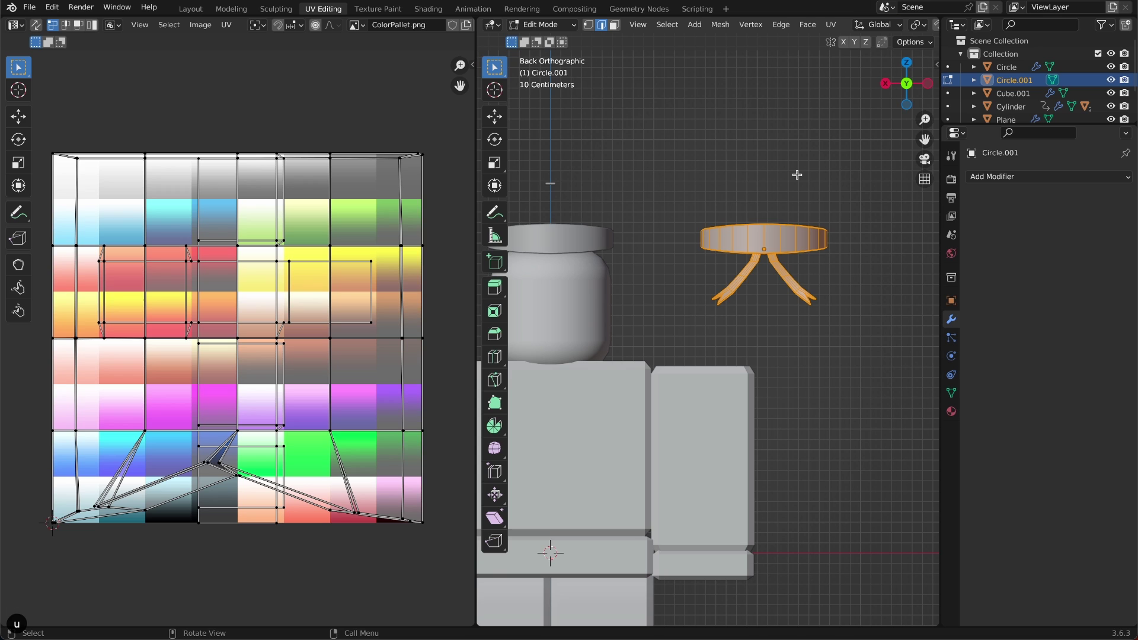
{"action": "key", "text": "u"}
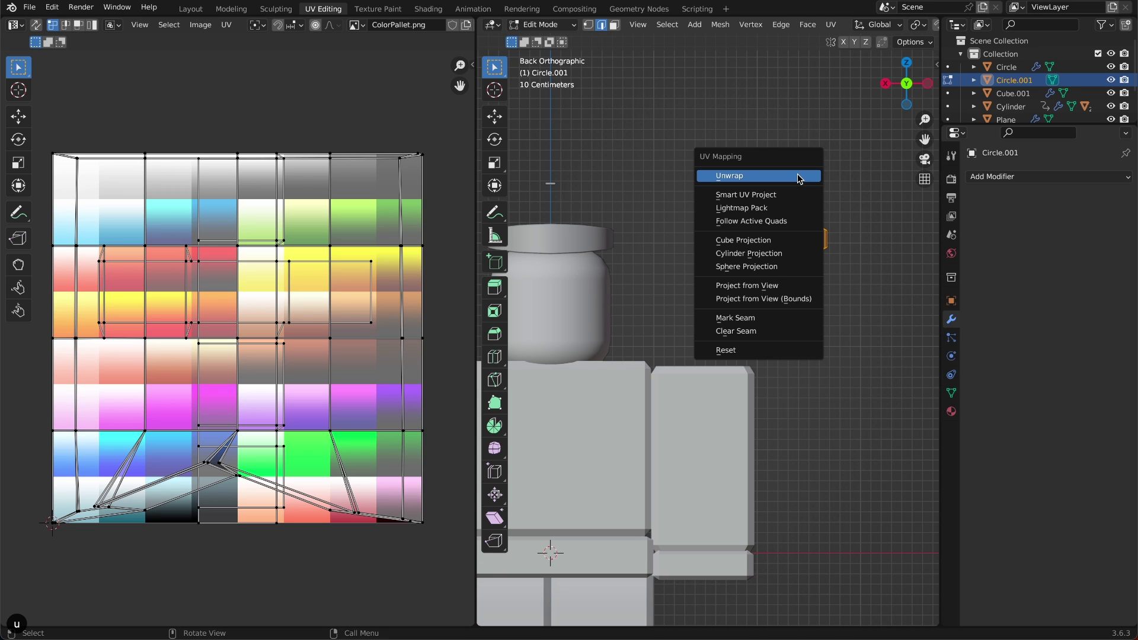
{"action": "left_click", "coordinate": [774, 285]}
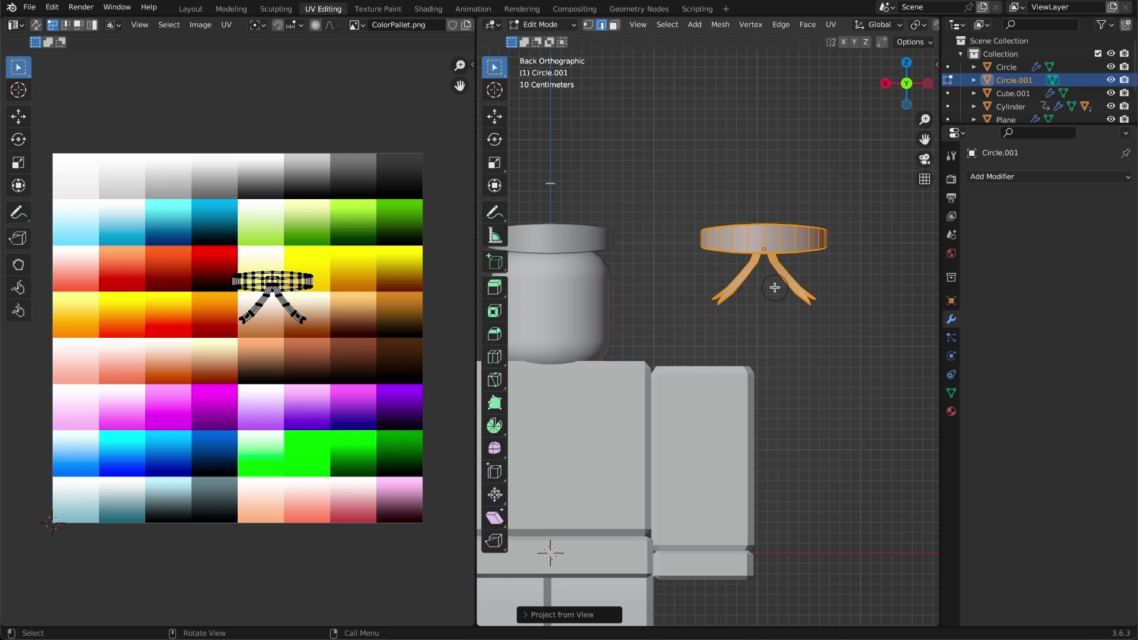
Try enlarging the headband's UV layout and projecting its UVs from an angled perspective view.
{"action": "key", "text": "a"}
{"action": "key", "text": "s"}
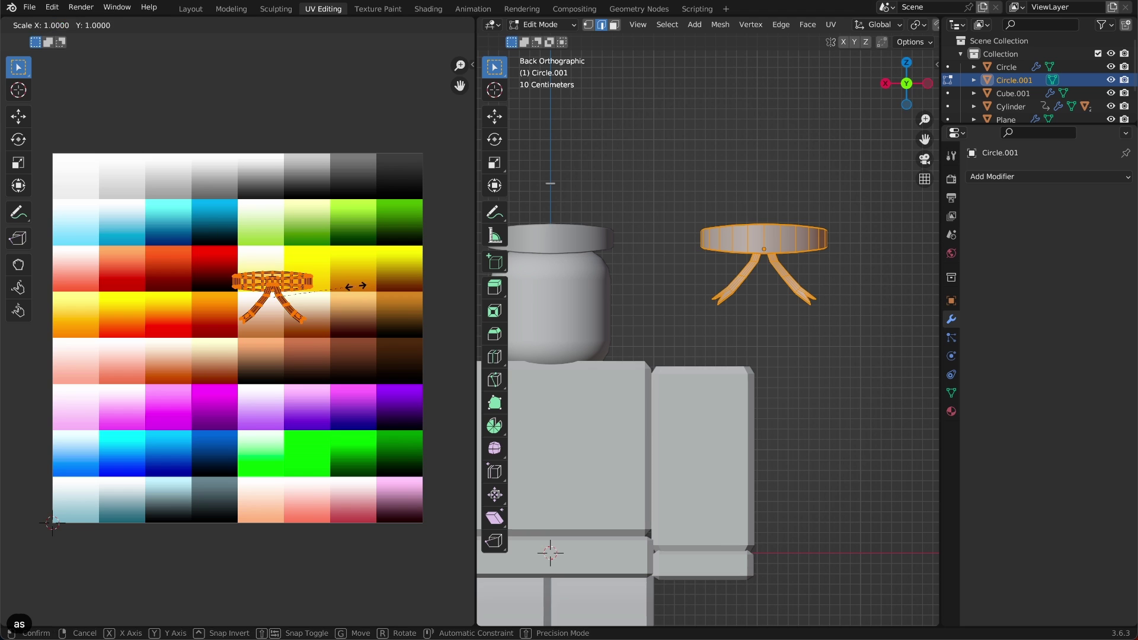
{"action": "left_click", "coordinate": [465, 286]}
{"action": "middle_click_drag", "start_coordinate": [799, 292], "coordinate": [775, 312]}
{"action": "key", "text": "u"}
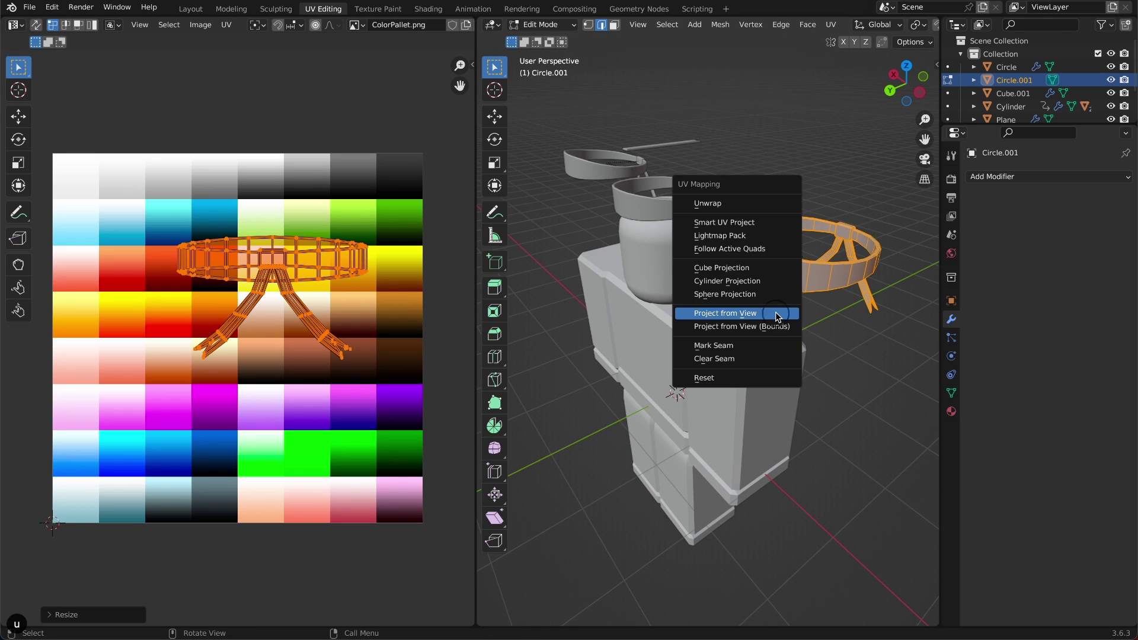
{"action": "left_click", "coordinate": [775, 312]}
Reproject the headband's UVs with Project from View in the back orthographic view.
{"action": "left_click", "coordinate": [890, 90]}
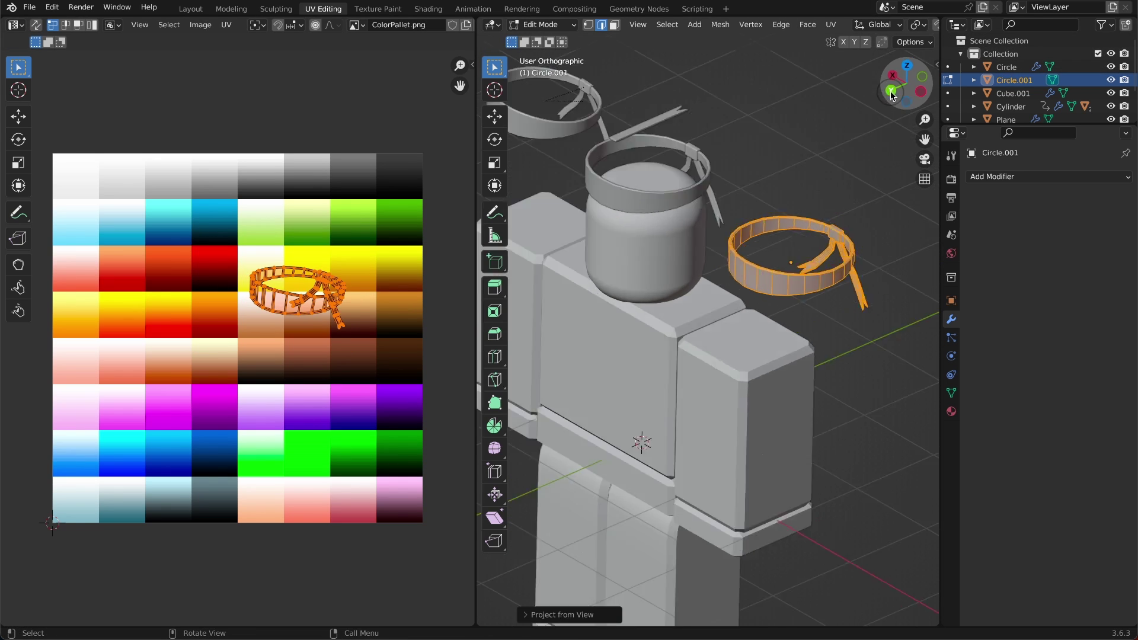
{"action": "key", "text": "u"}
{"action": "left_click", "coordinate": [704, 191]}
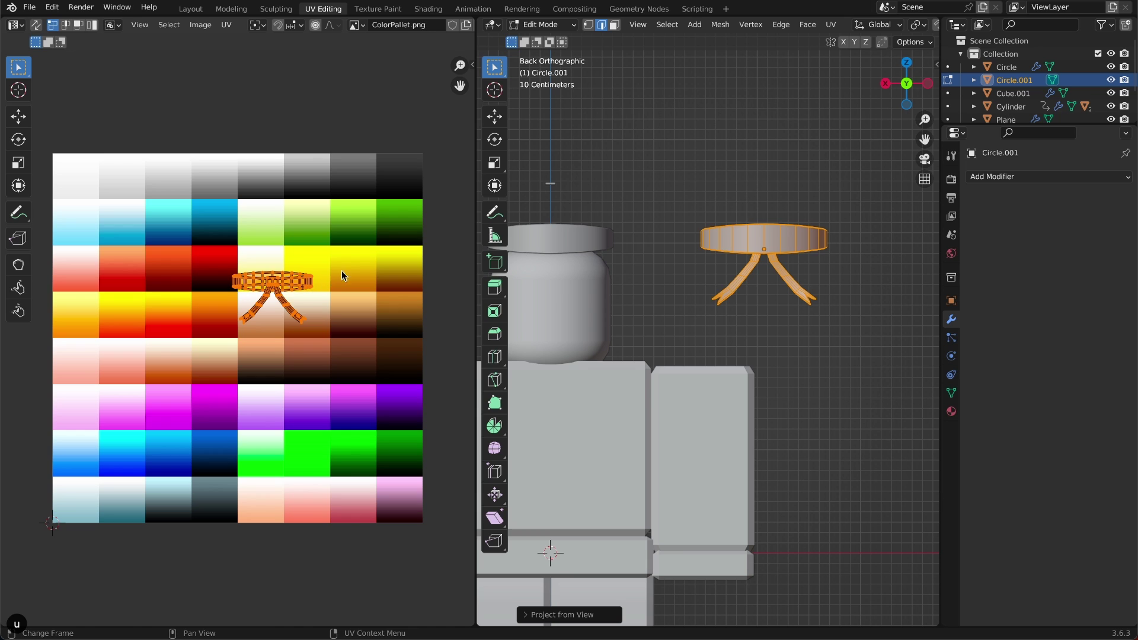
Shrink the headband's UV layout and place it inside the cyan-to-blue gradient swatch of the palette image.
{"action": "key", "text": "g"}
{"action": "left_click", "coordinate": [204, 441]}
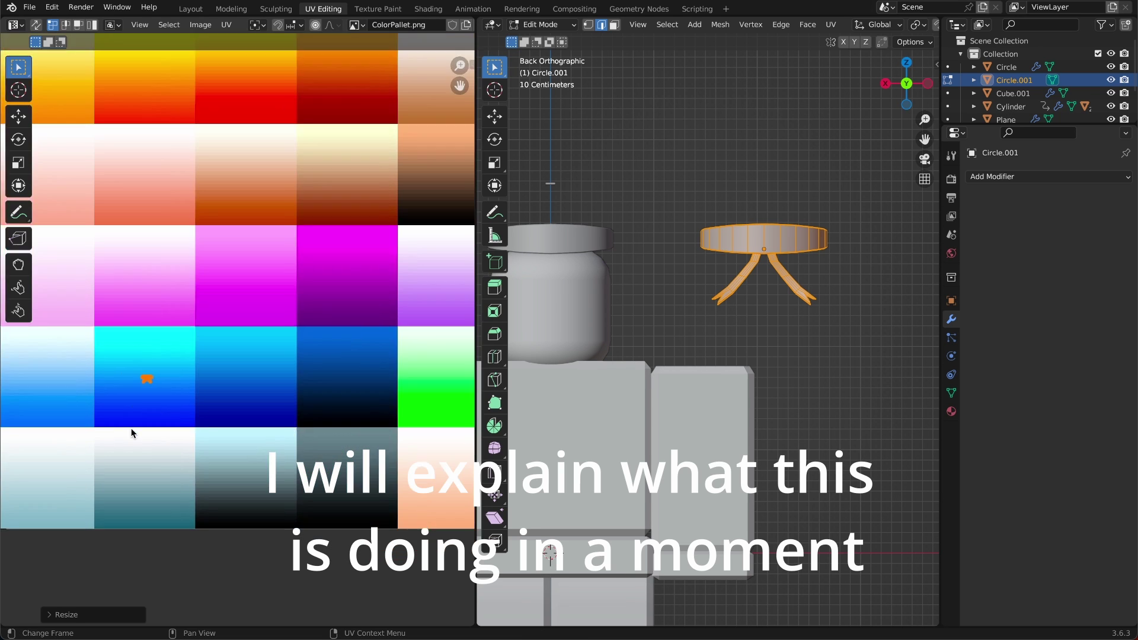
{"action": "middle_click_drag", "start_coordinate": [130, 429], "coordinate": [159, 397]}
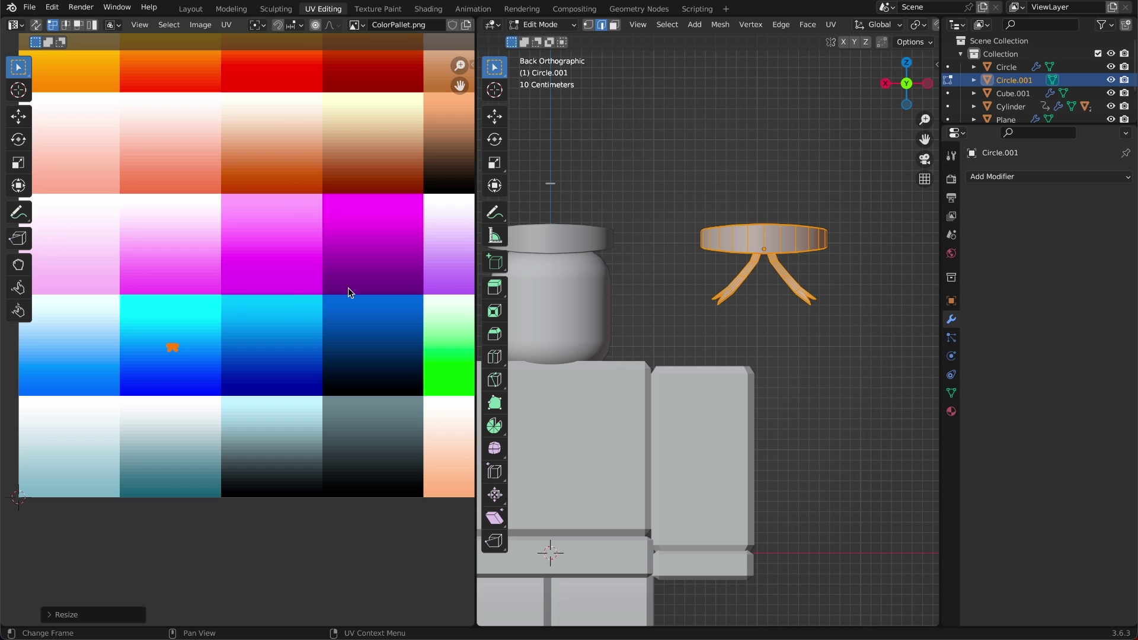
{"action": "scroll", "coordinate": [161, 438], "scroll_direction": "up", "scroll_amount": 2}
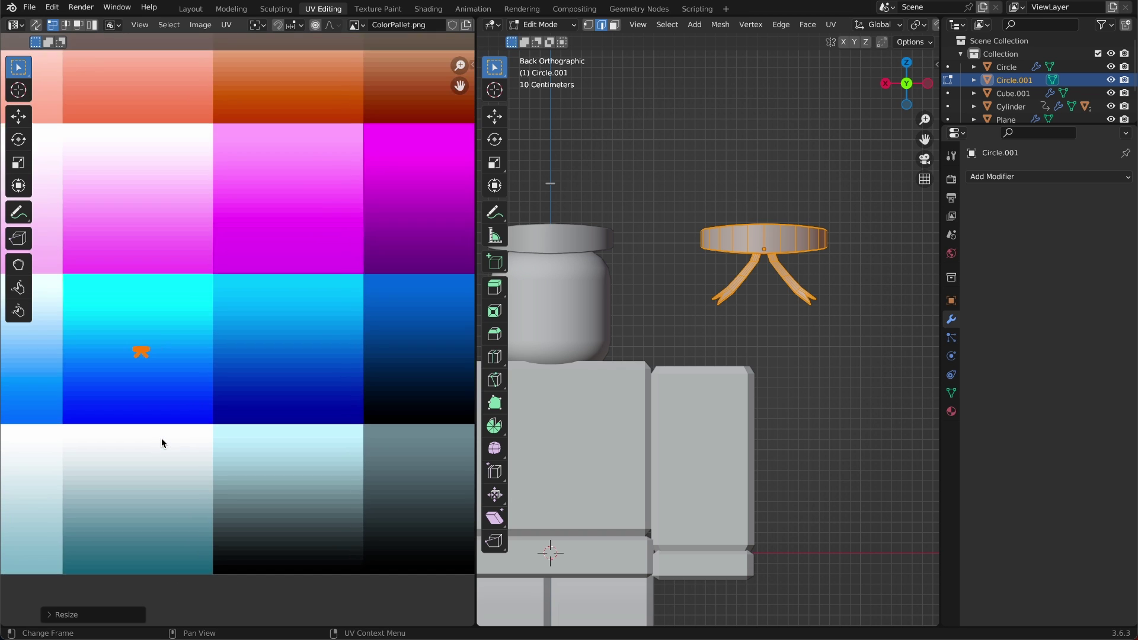
{"action": "scroll", "coordinate": [161, 438], "scroll_direction": "left", "scroll_amount": 3}
{"action": "key", "text": "s"}
{"action": "left_click", "coordinate": [310, 340]}
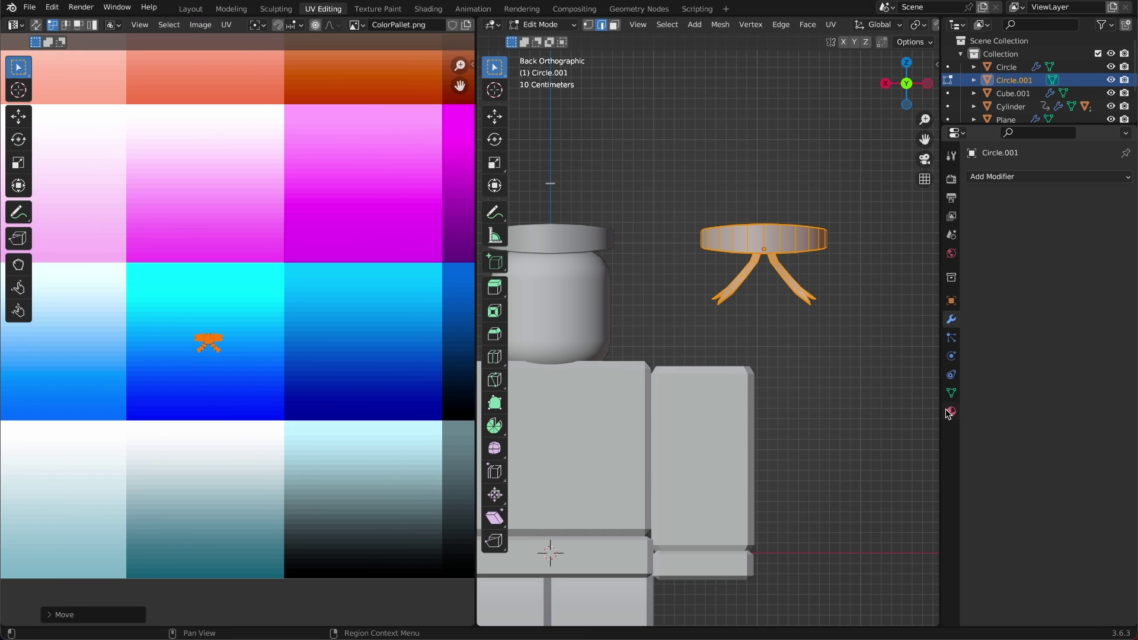
Give the headband a new material whose Base Color is an Image Texture using ColorPallet.png.
{"action": "left_click", "coordinate": [950, 413]}
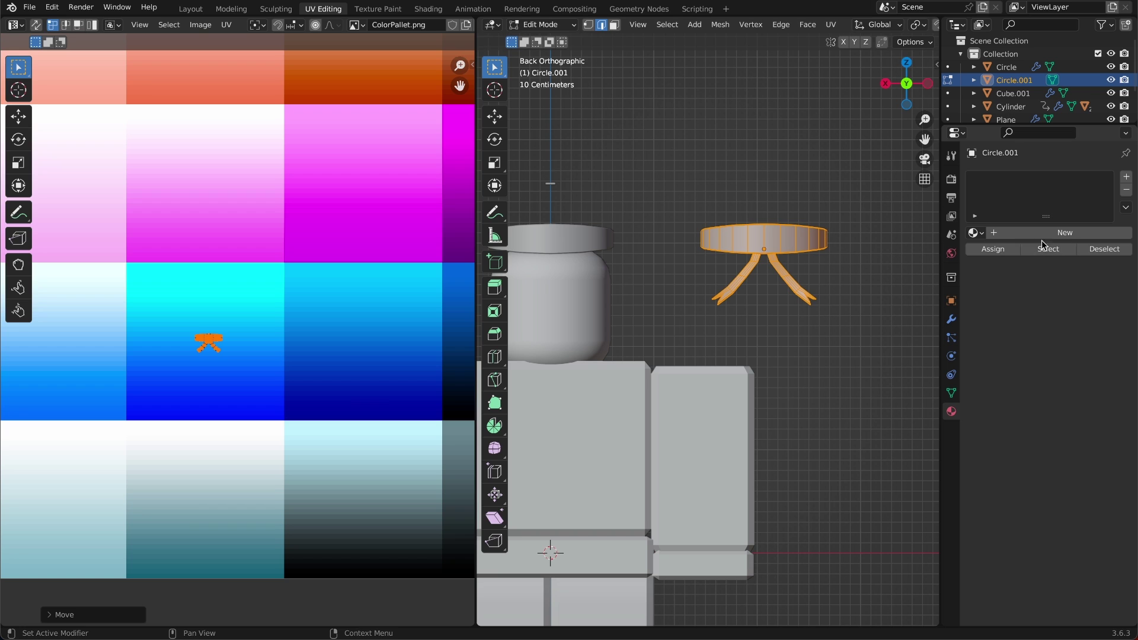
{"action": "left_click", "coordinate": [1057, 235]}
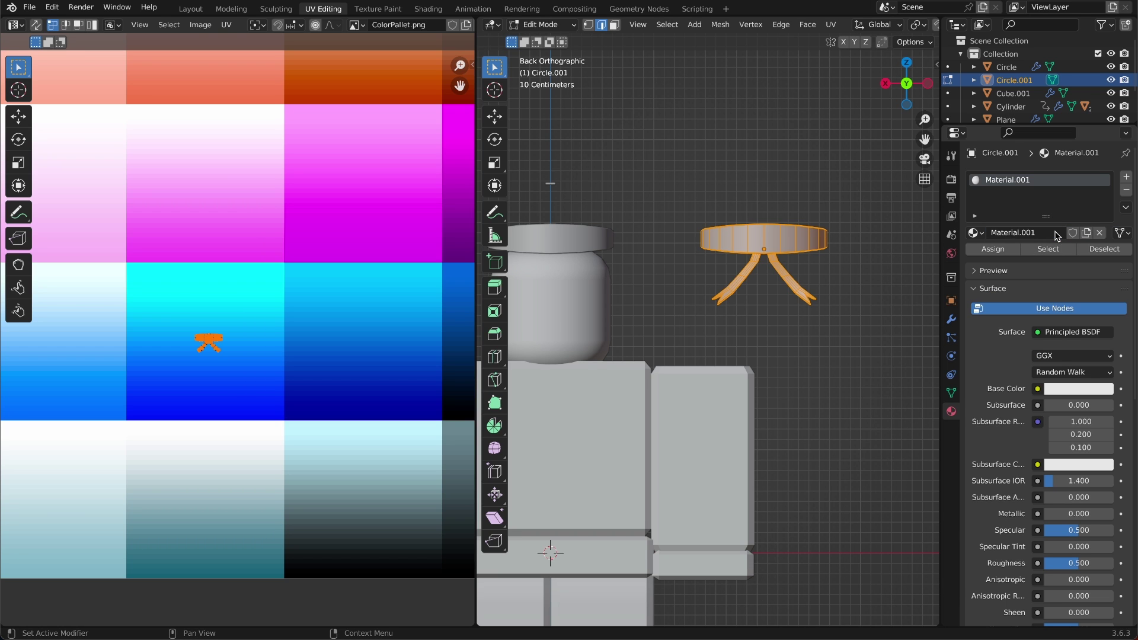
{"action": "left_click", "coordinate": [1037, 388]}
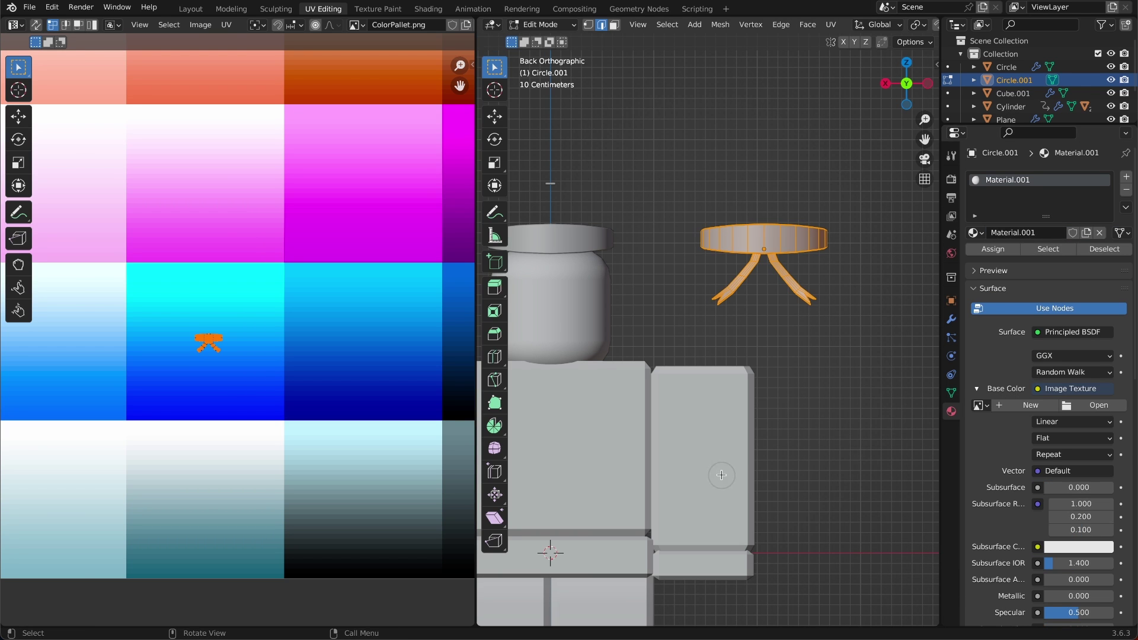
{"action": "left_click", "coordinate": [719, 472]}
{"action": "left_click", "coordinate": [1102, 406]}
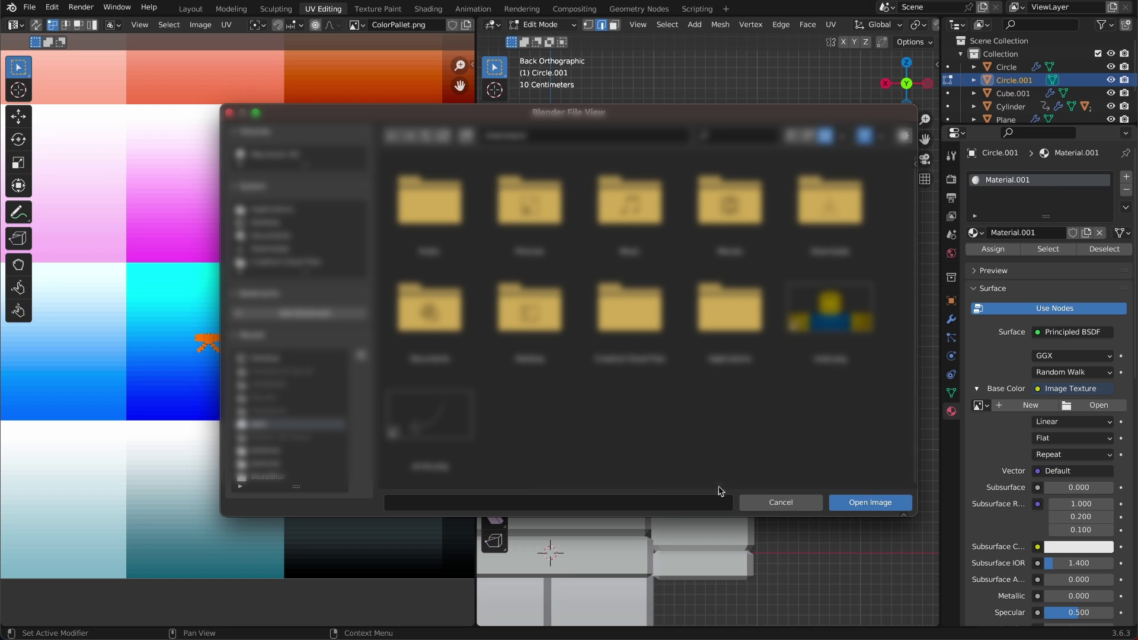
{"action": "left_click", "coordinate": [781, 503]}
{"action": "left_click", "coordinate": [978, 405]}
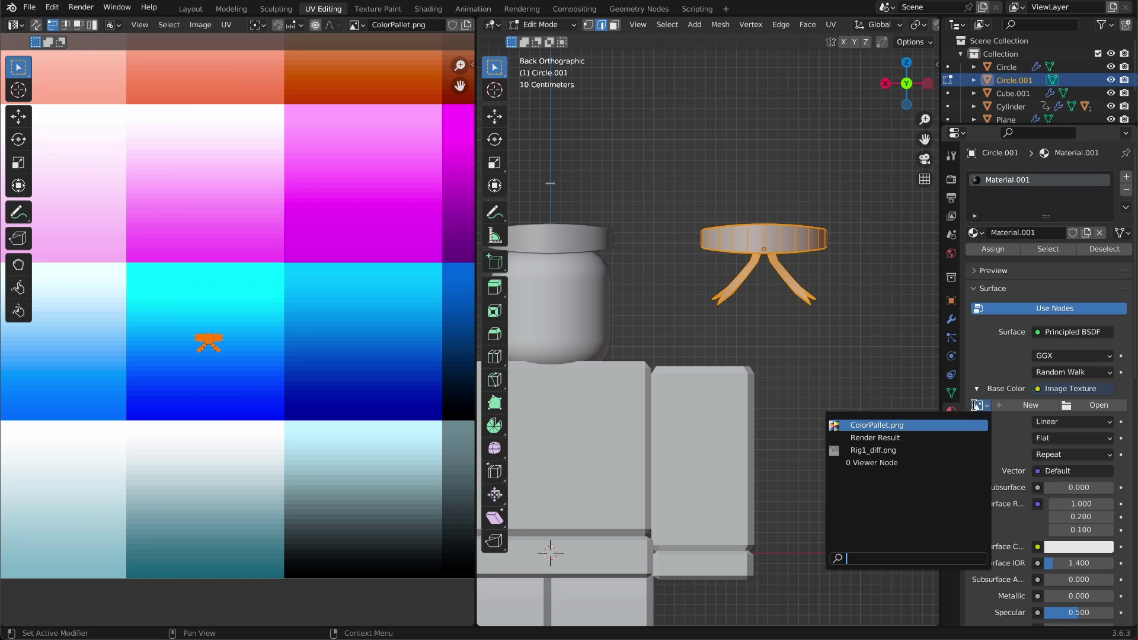
{"action": "left_click", "coordinate": [948, 425]}
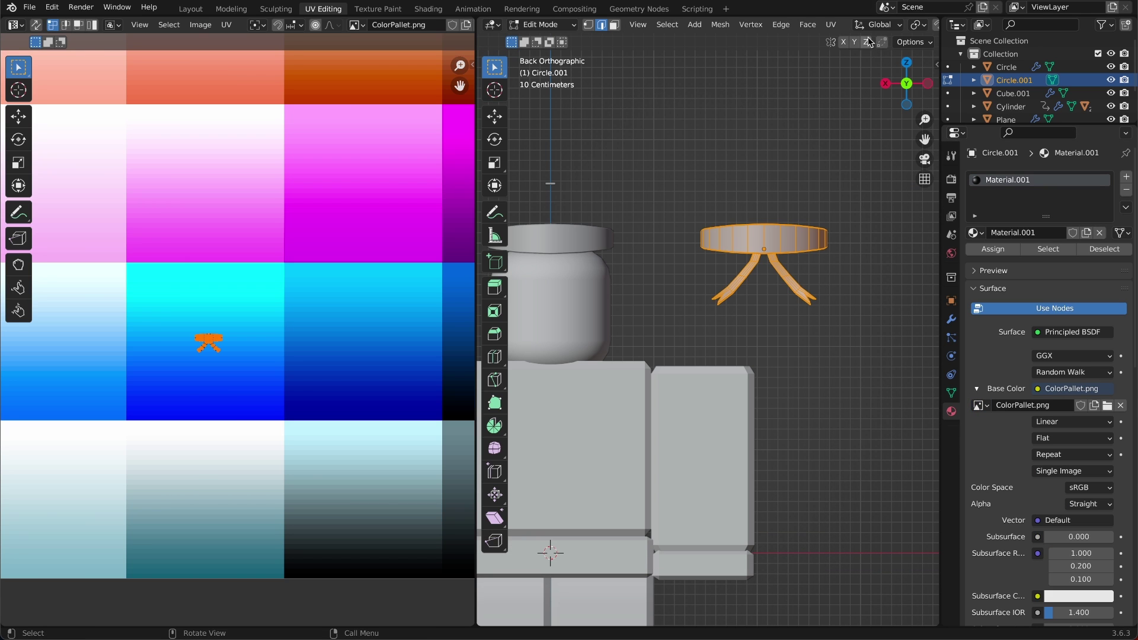
Show the scene in Material Preview shading, return to Object Mode and select the joined headband.
{"action": "scroll", "coordinate": [870, 23], "scroll_direction": "down", "scroll_amount": 5}
{"action": "left_click", "coordinate": [902, 24]}
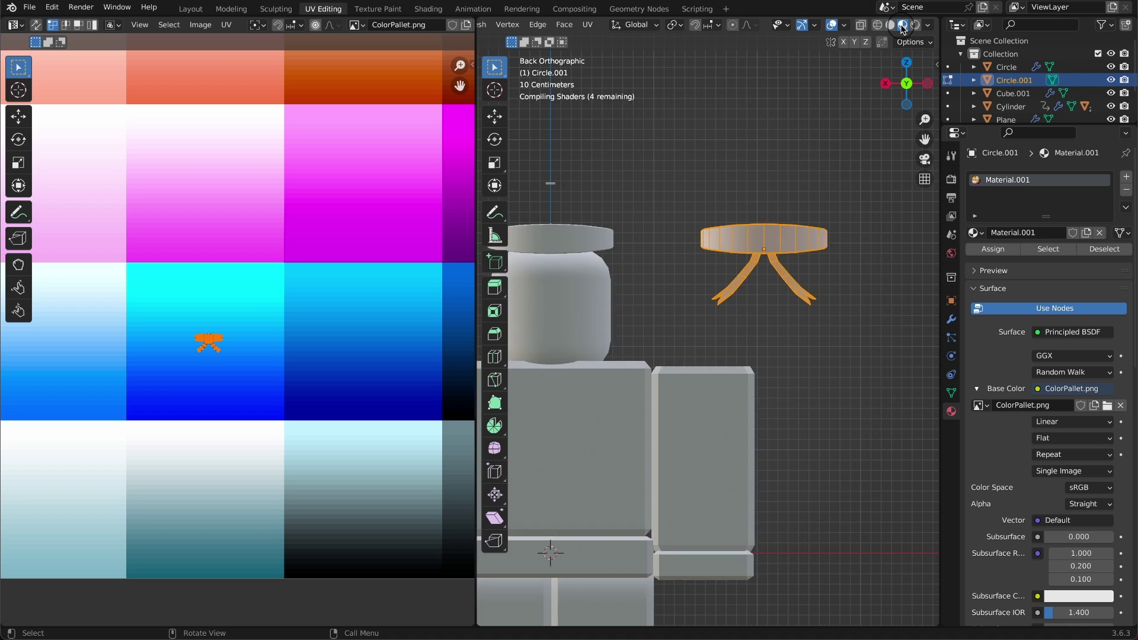
{"action": "middle_click_drag", "start_coordinate": [798, 172], "coordinate": [798, 170]}
{"action": "key", "text": "Tab"}
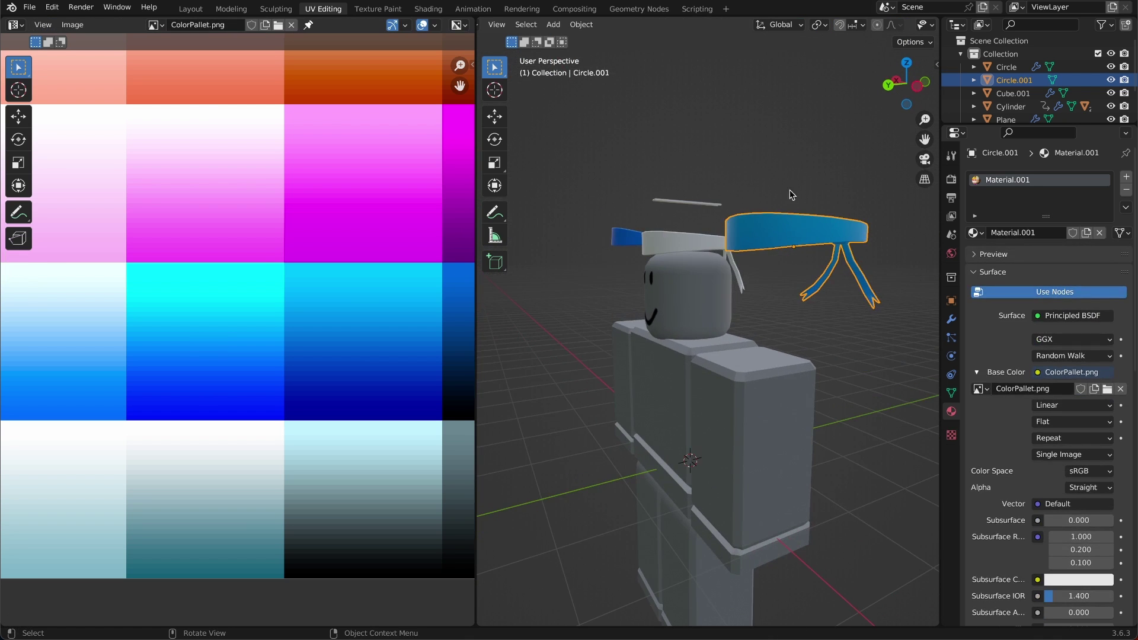
{"action": "scroll", "coordinate": [711, 24], "scroll_direction": "down", "scroll_amount": 5}
{"action": "left_click", "coordinate": [662, 131]}
{"action": "left_click", "coordinate": [797, 223]}
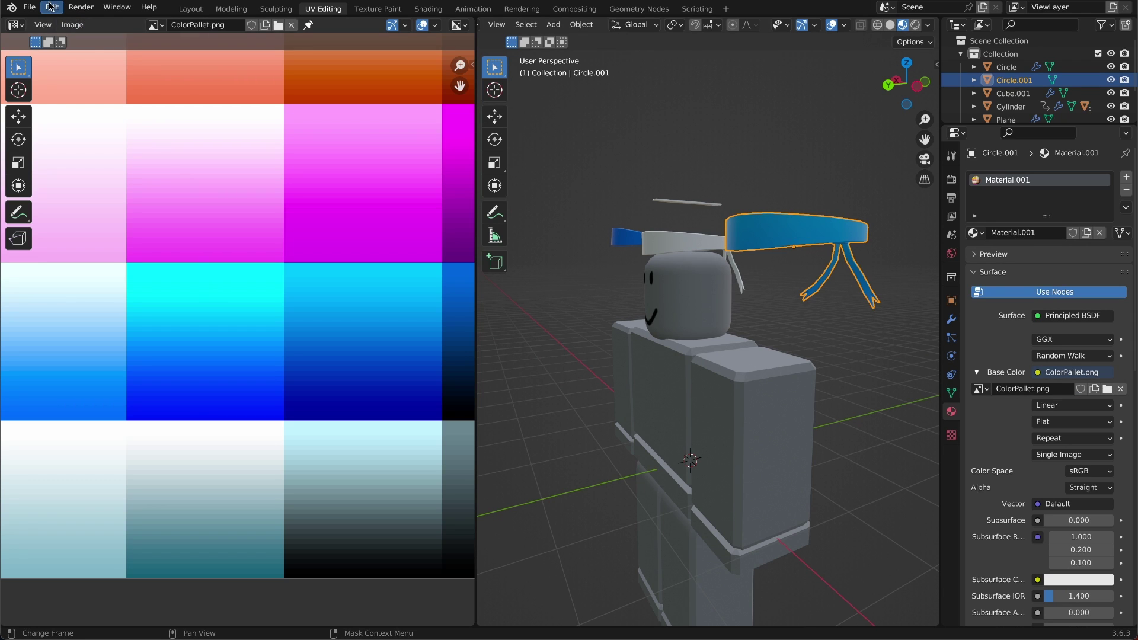
Set up a Wavefront OBJ export of the headband to the Desktop with the file name headband.obj.
{"action": "left_click", "coordinate": [29, 7]}
{"action": "mouse_move", "coordinate": [55, 188]}
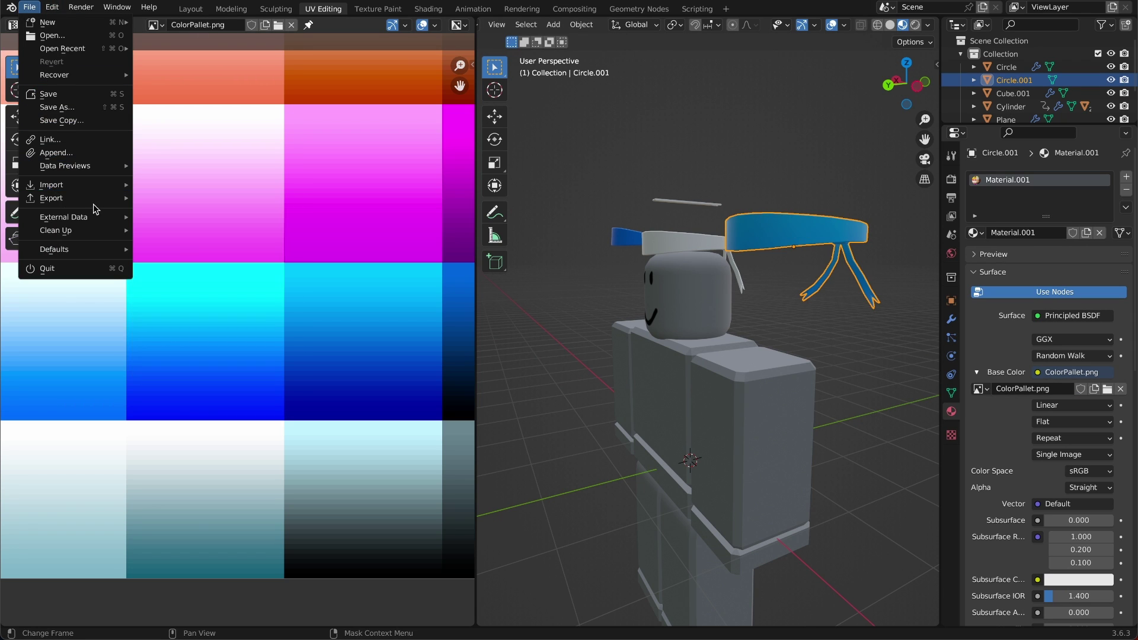
{"action": "mouse_move", "coordinate": [89, 205]}
{"action": "left_click", "coordinate": [220, 267]}
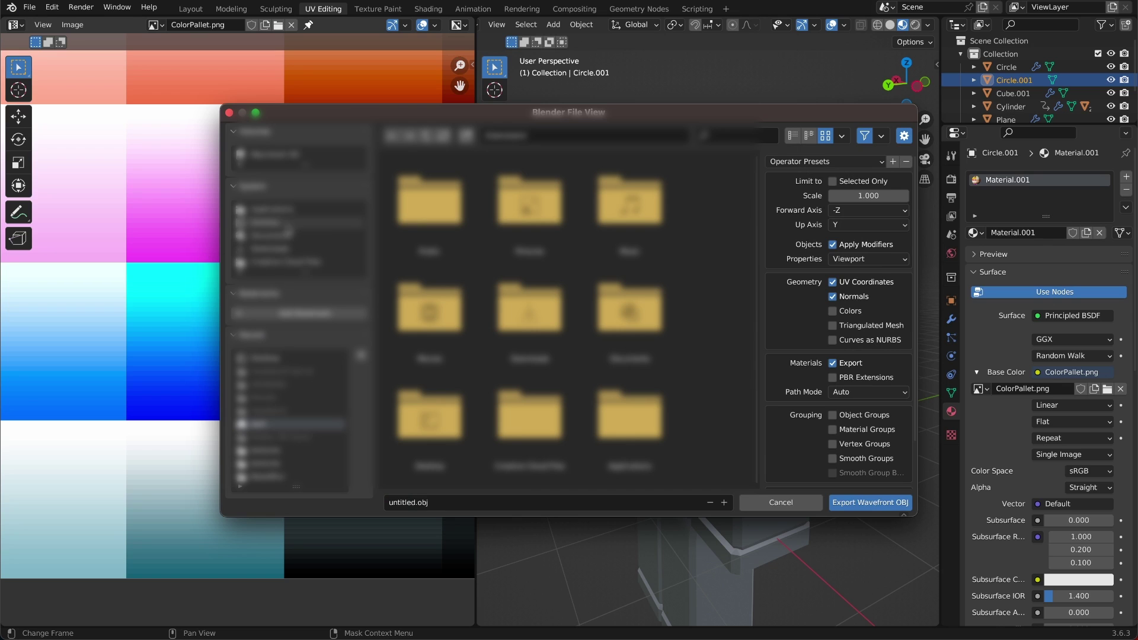
{"action": "left_click", "coordinate": [254, 358]}
{"action": "left_click", "coordinate": [443, 506]}
{"action": "key", "text": "BackSpace"}
{"action": "type", "text": "headband"}
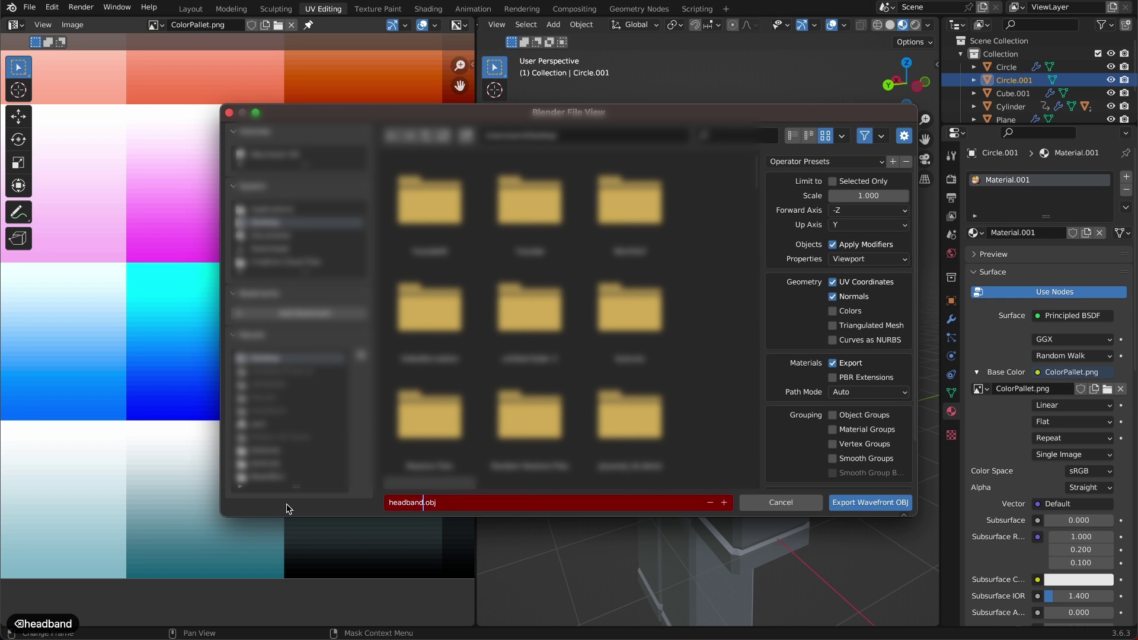
Limit the OBJ export to the selected headband only and export the file.
{"action": "left_click", "coordinate": [833, 181]}
{"action": "left_click", "coordinate": [834, 181]}
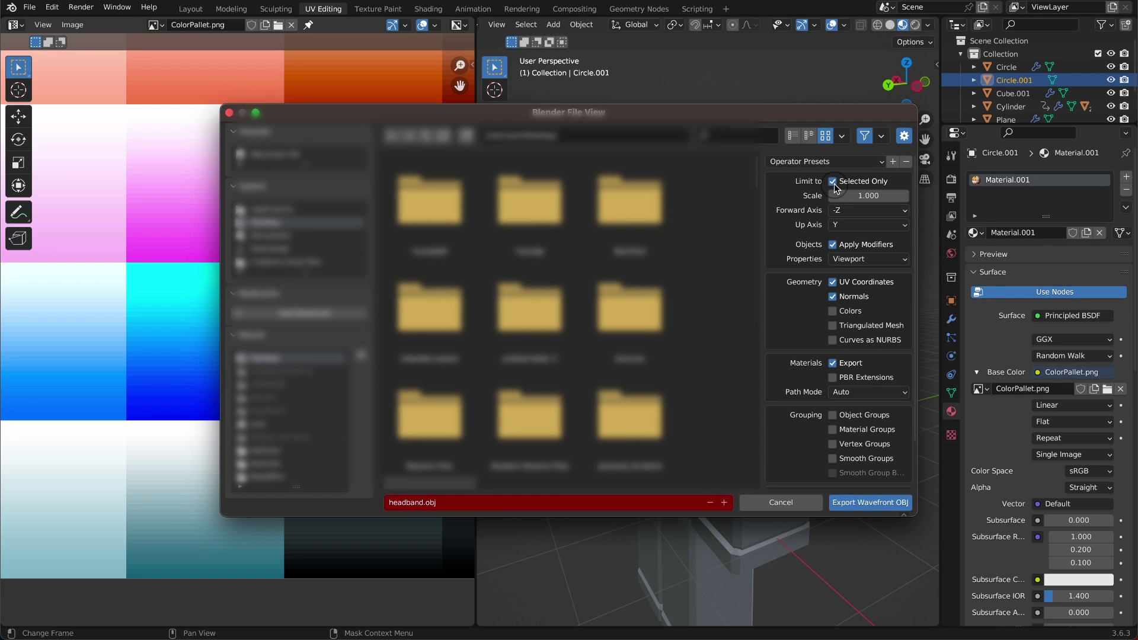
{"action": "left_click_drag", "start_coordinate": [810, 118], "coordinate": [696, 325]}
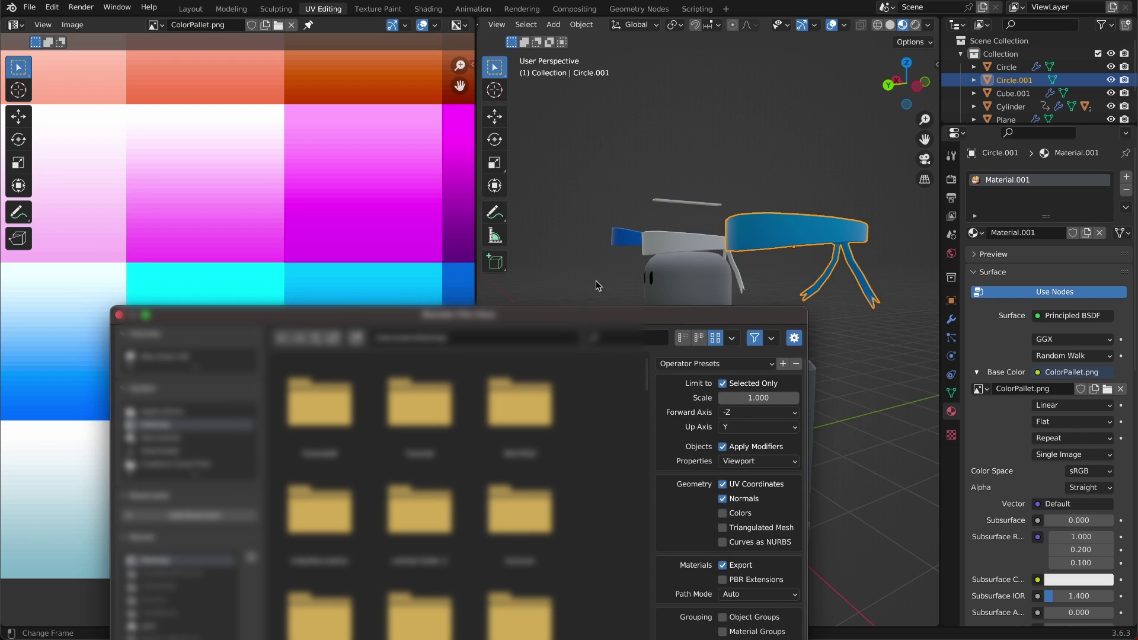
{"action": "left_click_drag", "start_coordinate": [628, 304], "coordinate": [632, 365]}
{"action": "left_click", "coordinate": [830, 502]}
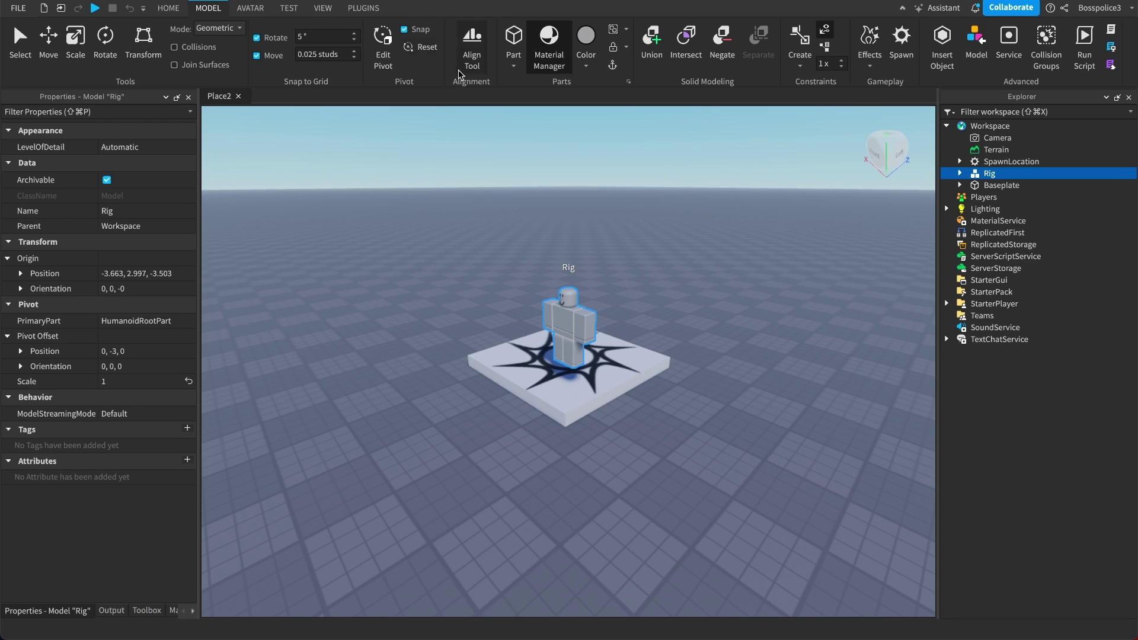
Switch to Roblox Studio and import headband.obj into the workspace with the 3D importer's default settings.
{"action": "left_click", "coordinate": [177, 8]}
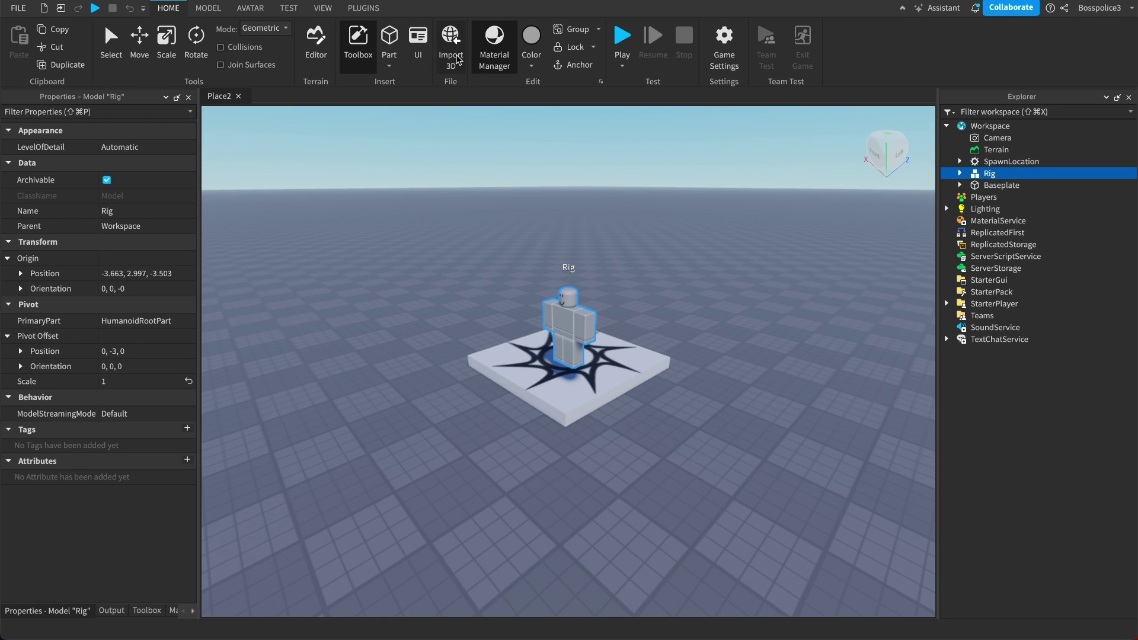
{"action": "left_click", "coordinate": [451, 47]}
{"action": "type", "text": "ha"}
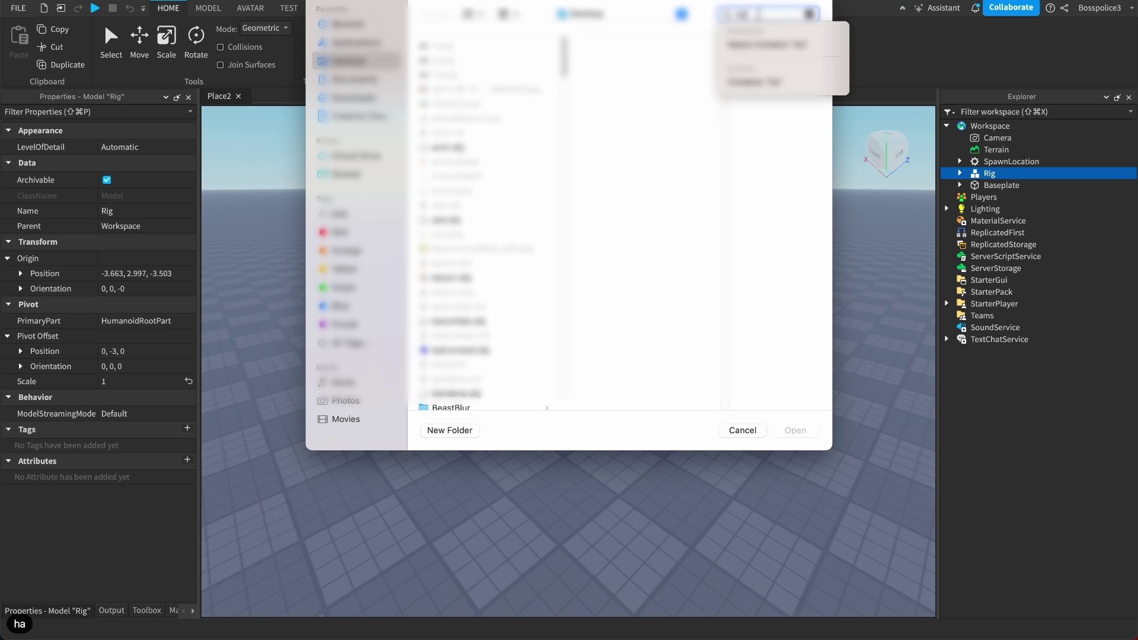
{"action": "key", "text": "BackSpace"}
{"action": "type", "text": "eadb"}
{"action": "left_click", "coordinate": [474, 86]}
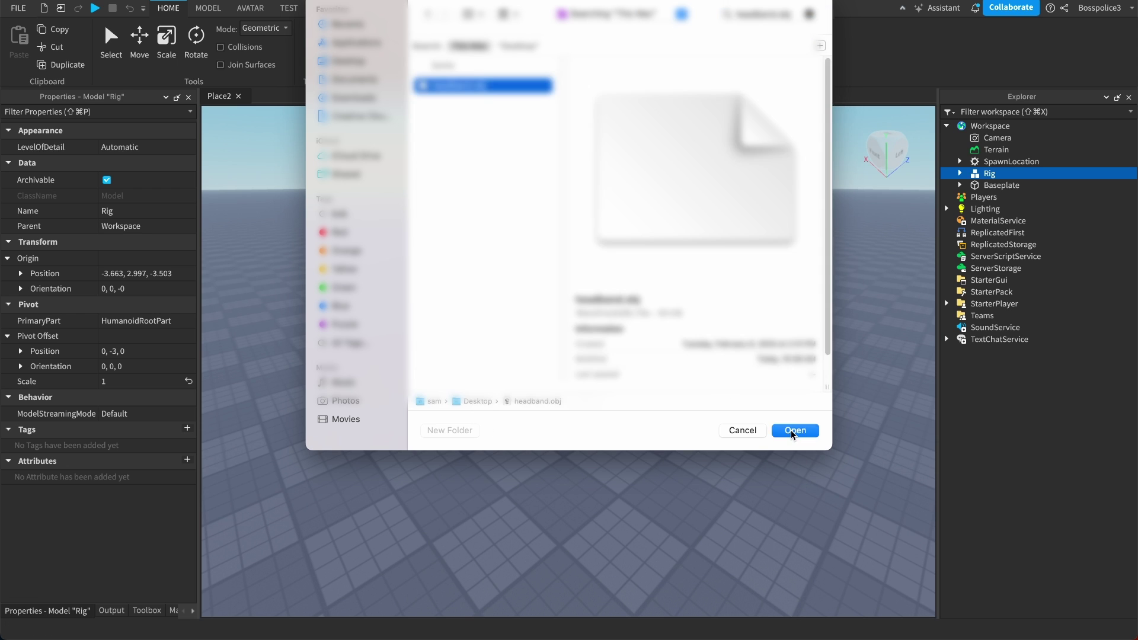
{"action": "left_click", "coordinate": [794, 433]}
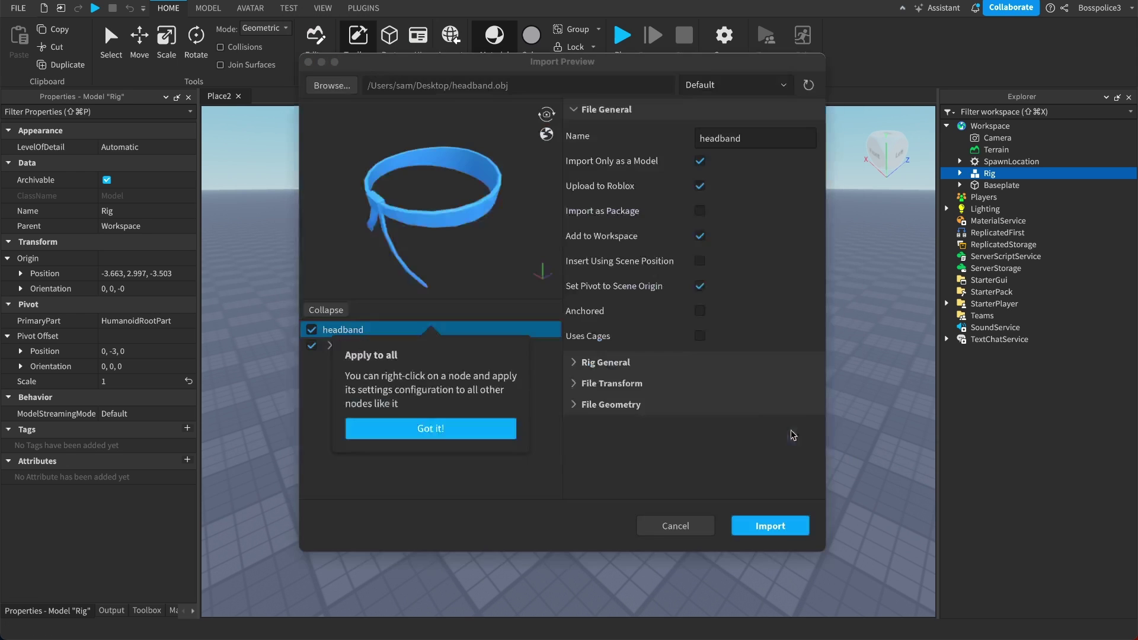
{"action": "left_click", "coordinate": [773, 525]}
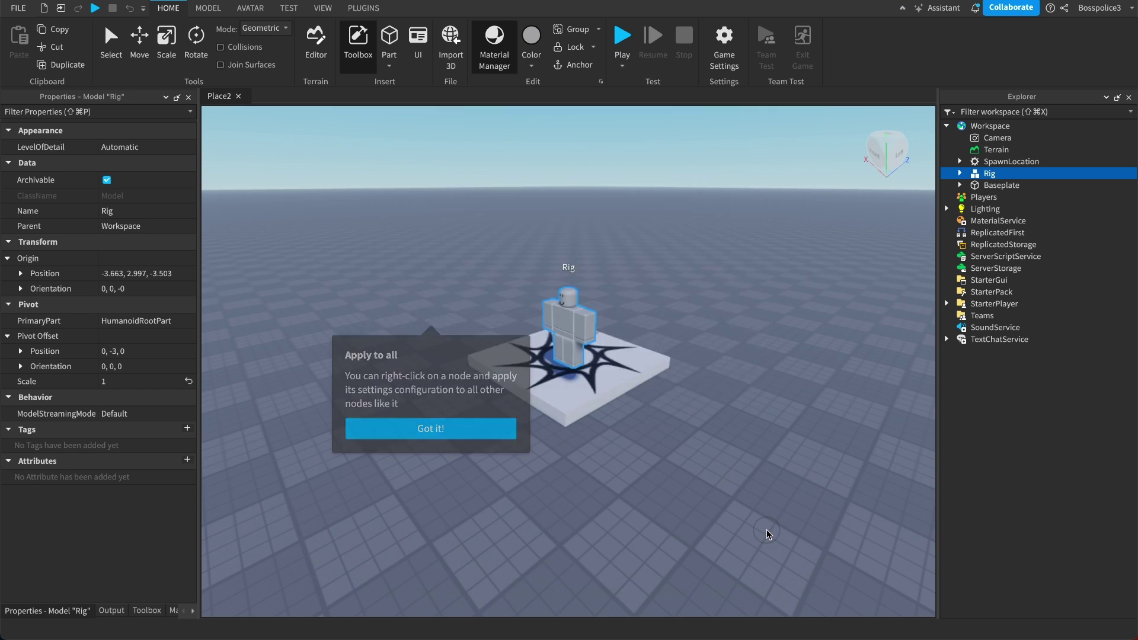
Move the imported headband from beside the rig's arm up to its head.
{"action": "left_click", "coordinate": [564, 354]}
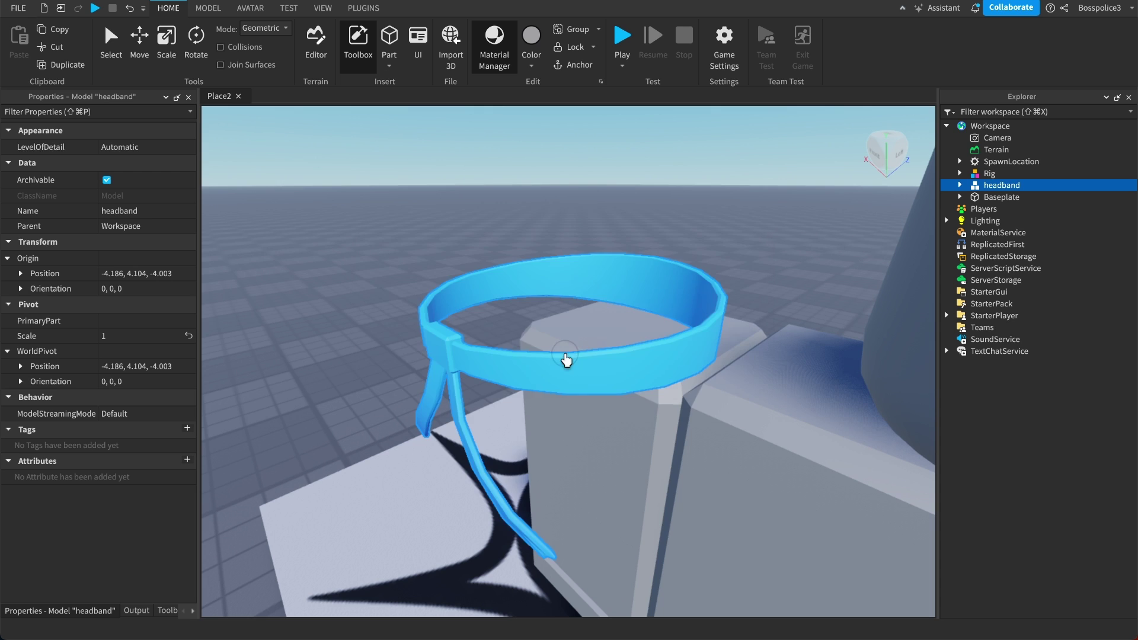
{"action": "key", "text": "s"}
{"action": "key", "text": "super+1"}
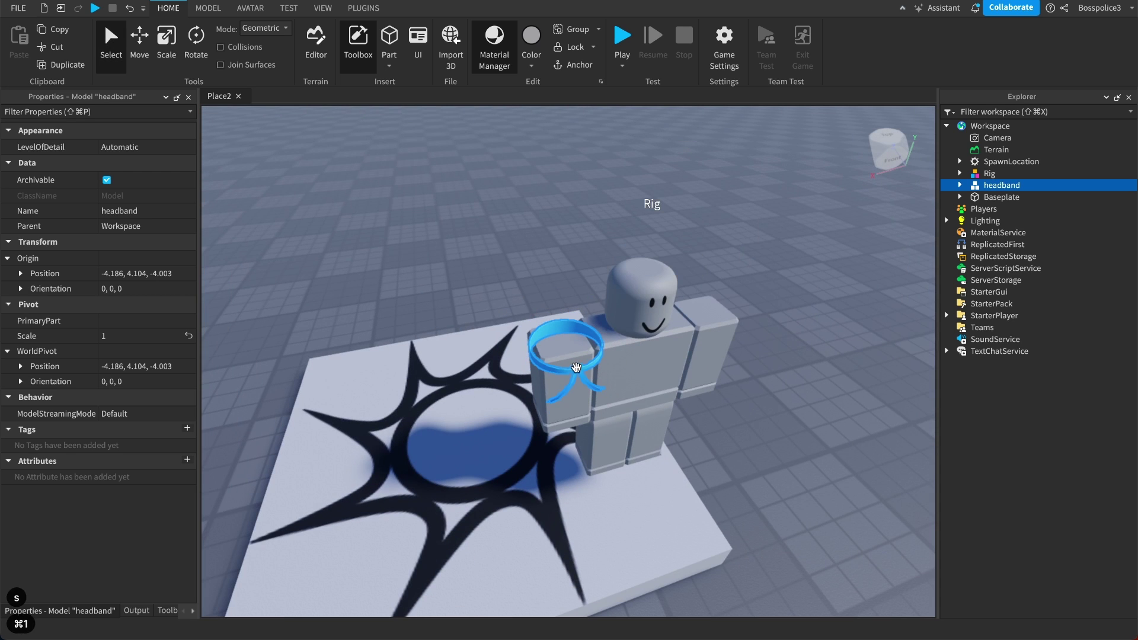
{"action": "left_click_drag", "start_coordinate": [571, 365], "coordinate": [656, 279]}
Rotate the headband 180° about the vertical axis.
{"action": "key", "text": "f"}
{"action": "key", "text": "super+4"}
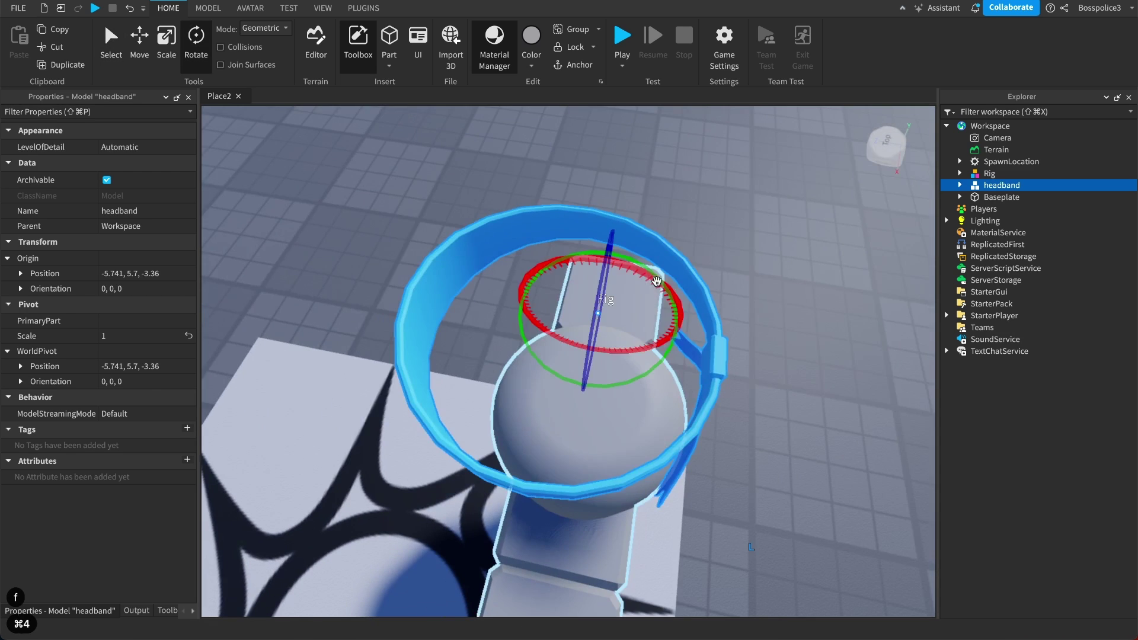
{"action": "left_click_drag", "start_coordinate": [628, 375], "coordinate": [558, 247]}
{"action": "key", "text": "s"}
{"action": "key", "text": "d"}
{"action": "key", "text": "w"}
{"action": "left_click", "coordinate": [648, 234]}
{"action": "key", "text": "w"}
{"action": "right_click_drag", "start_coordinate": [648, 234], "coordinate": [648, 234]}
{"action": "key", "text": "s"}
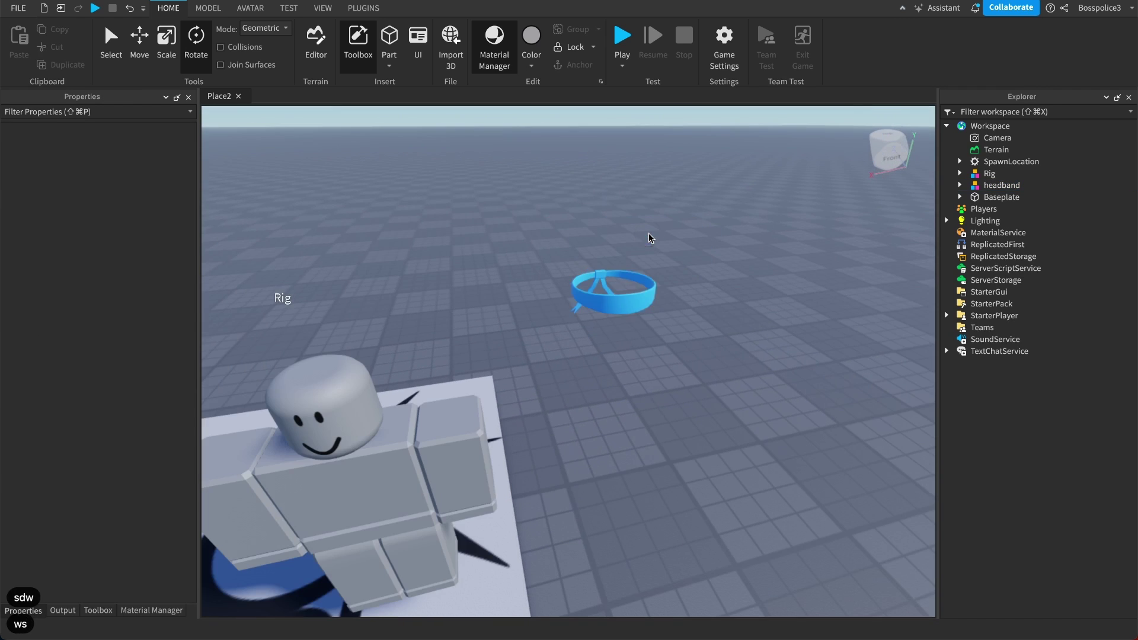
Edit the headband model's pivot so it sits at the centre of the band.
{"action": "left_click", "coordinate": [613, 292]}
{"action": "left_click", "coordinate": [219, 13]}
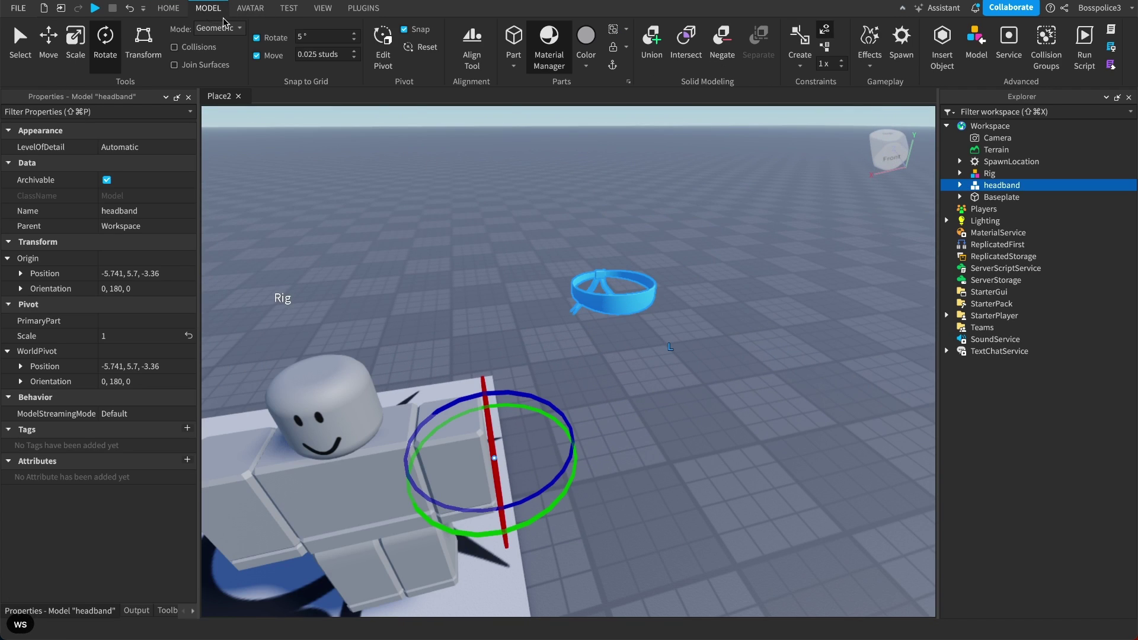
{"action": "left_click", "coordinate": [381, 61]}
{"action": "left_click_drag", "start_coordinate": [474, 367], "coordinate": [475, 213]}
{"action": "left_click_drag", "start_coordinate": [567, 308], "coordinate": [691, 275]}
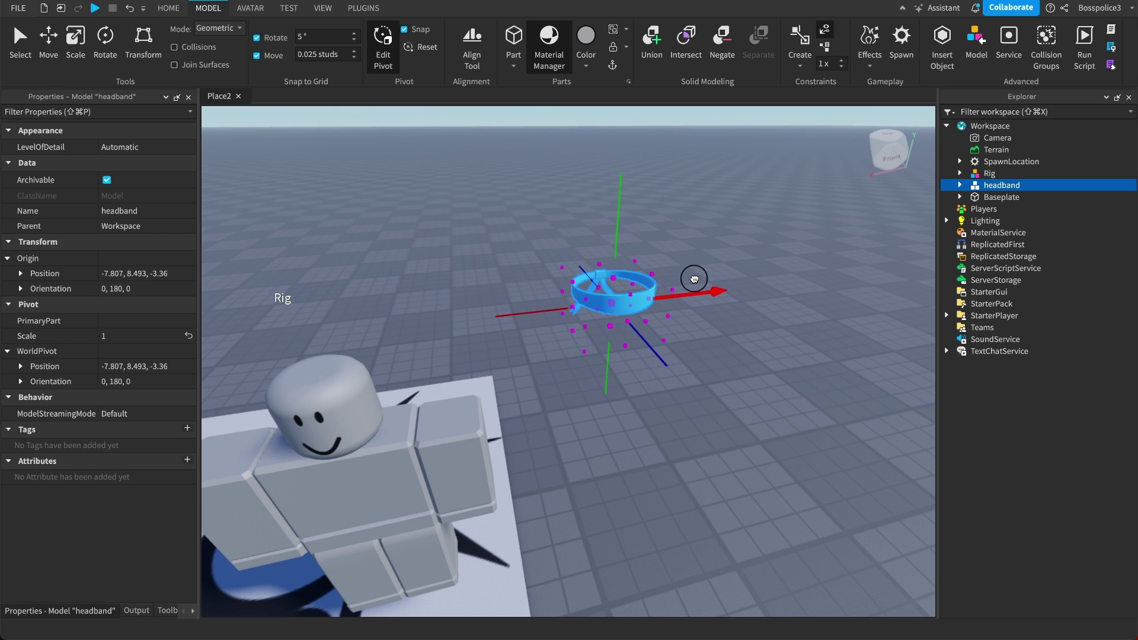
{"action": "key", "text": "f"}
{"action": "key", "text": "s"}
{"action": "key", "text": "w"}
{"action": "left_click", "coordinate": [384, 54]}
Centre the headband over the rig's head and lower it until it wraps around the forehead.
{"action": "left_click_drag", "start_coordinate": [539, 338], "coordinate": [581, 398]}
{"action": "key", "text": "s"}
{"action": "key", "text": "a"}
{"action": "key", "text": "super+2"}
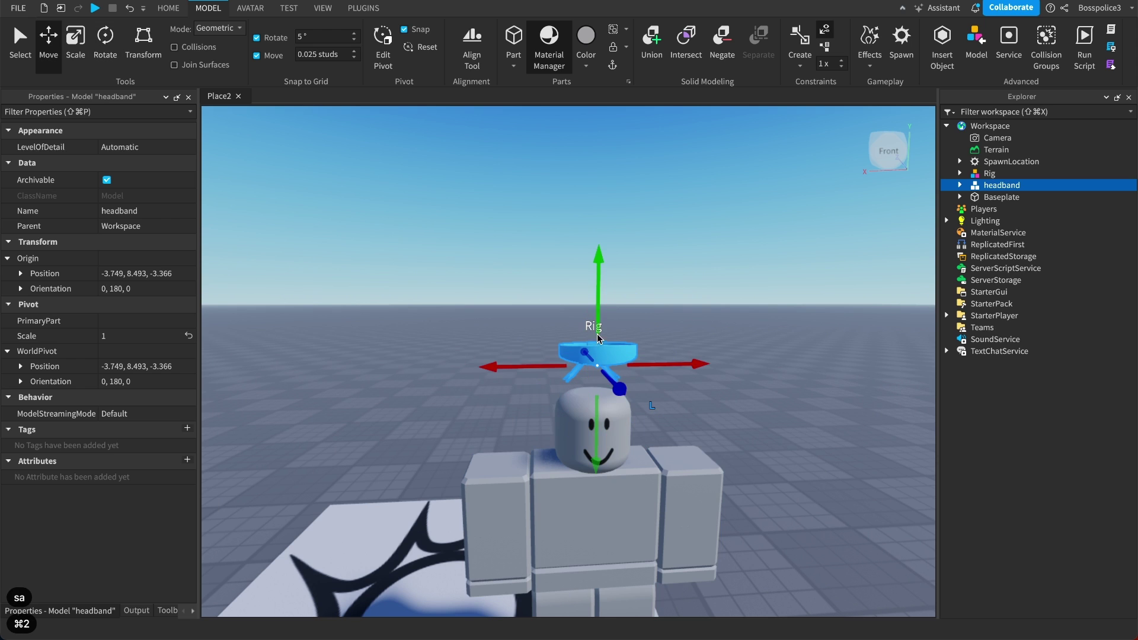
{"action": "left_click_drag", "start_coordinate": [596, 307], "coordinate": [585, 351]}
{"action": "left_click_drag", "start_coordinate": [585, 351], "coordinate": [585, 359]}
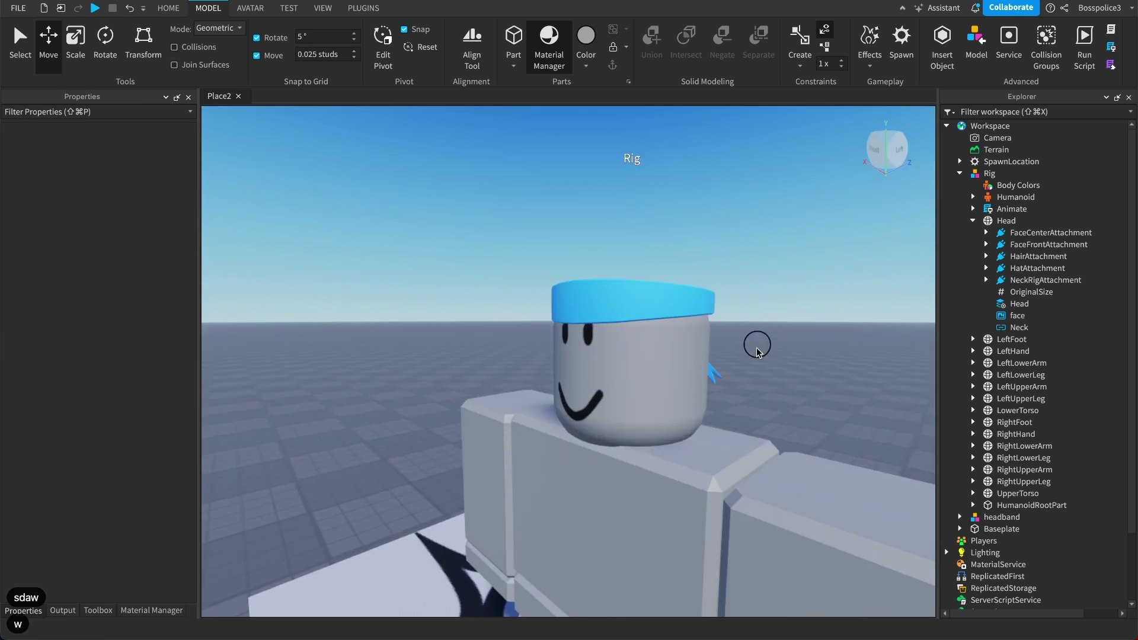
{"action": "right_click_drag", "start_coordinate": [756, 347], "coordinate": [756, 349]}
{"action": "key", "text": "s"}
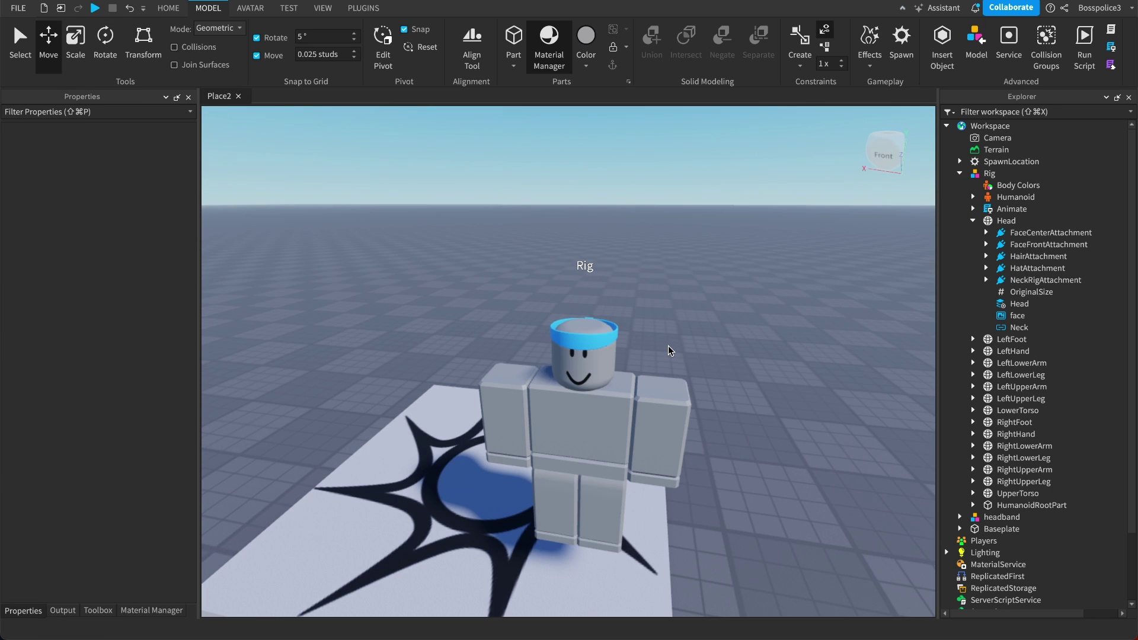